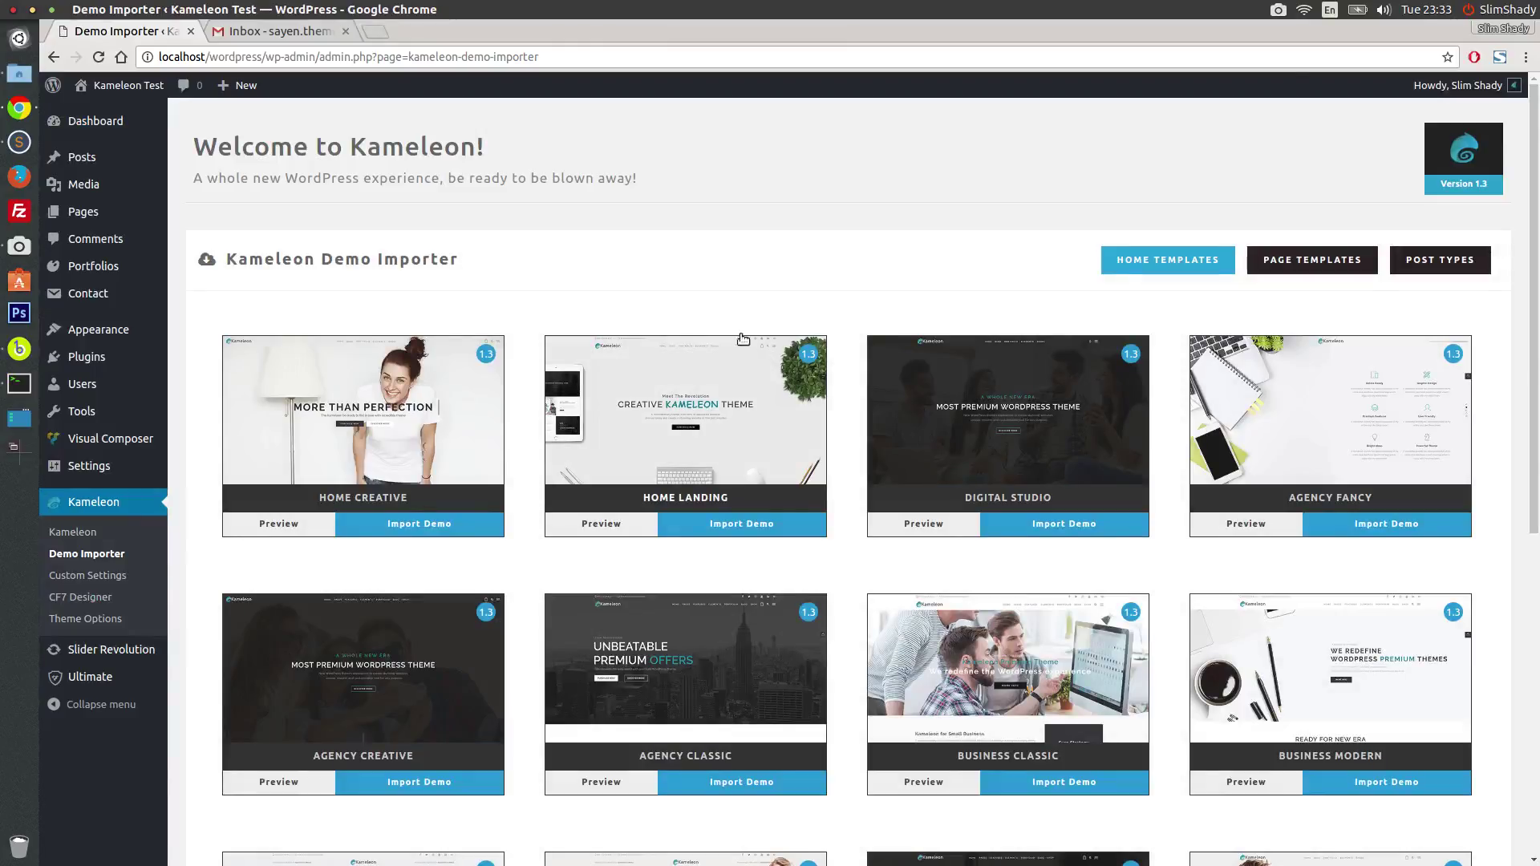
Step: Import the Business Modern home template with the Kameleon demo importer
scroll(1367, 661, "down", 3)
left_click(1367, 656)
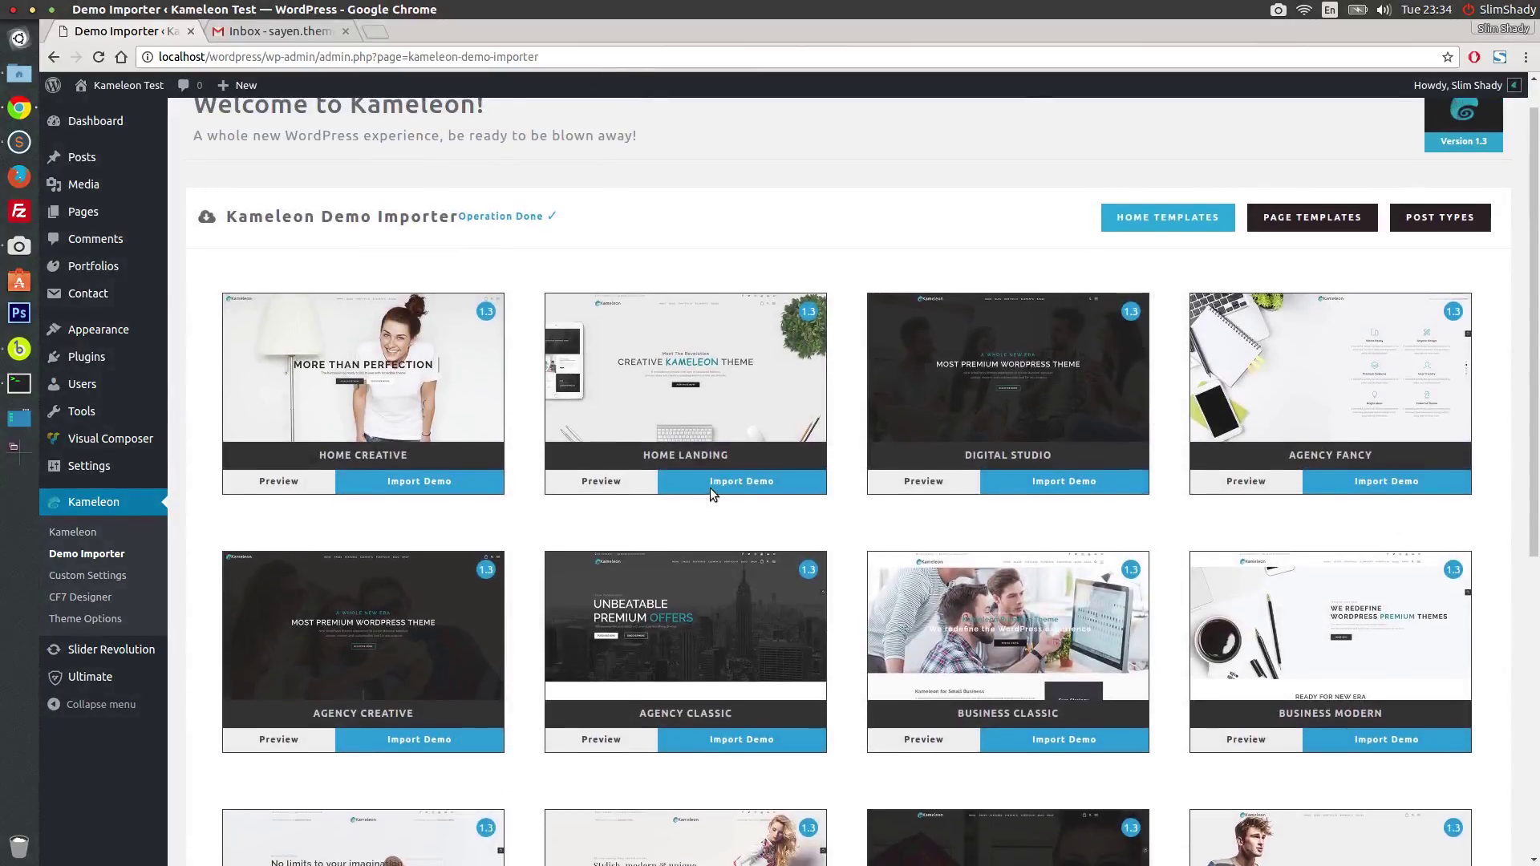
Step: Change the status of the Business Modern page to Published through Quick Edit and update it
scroll(559, 362, "up", 1)
mouse_move(83, 211)
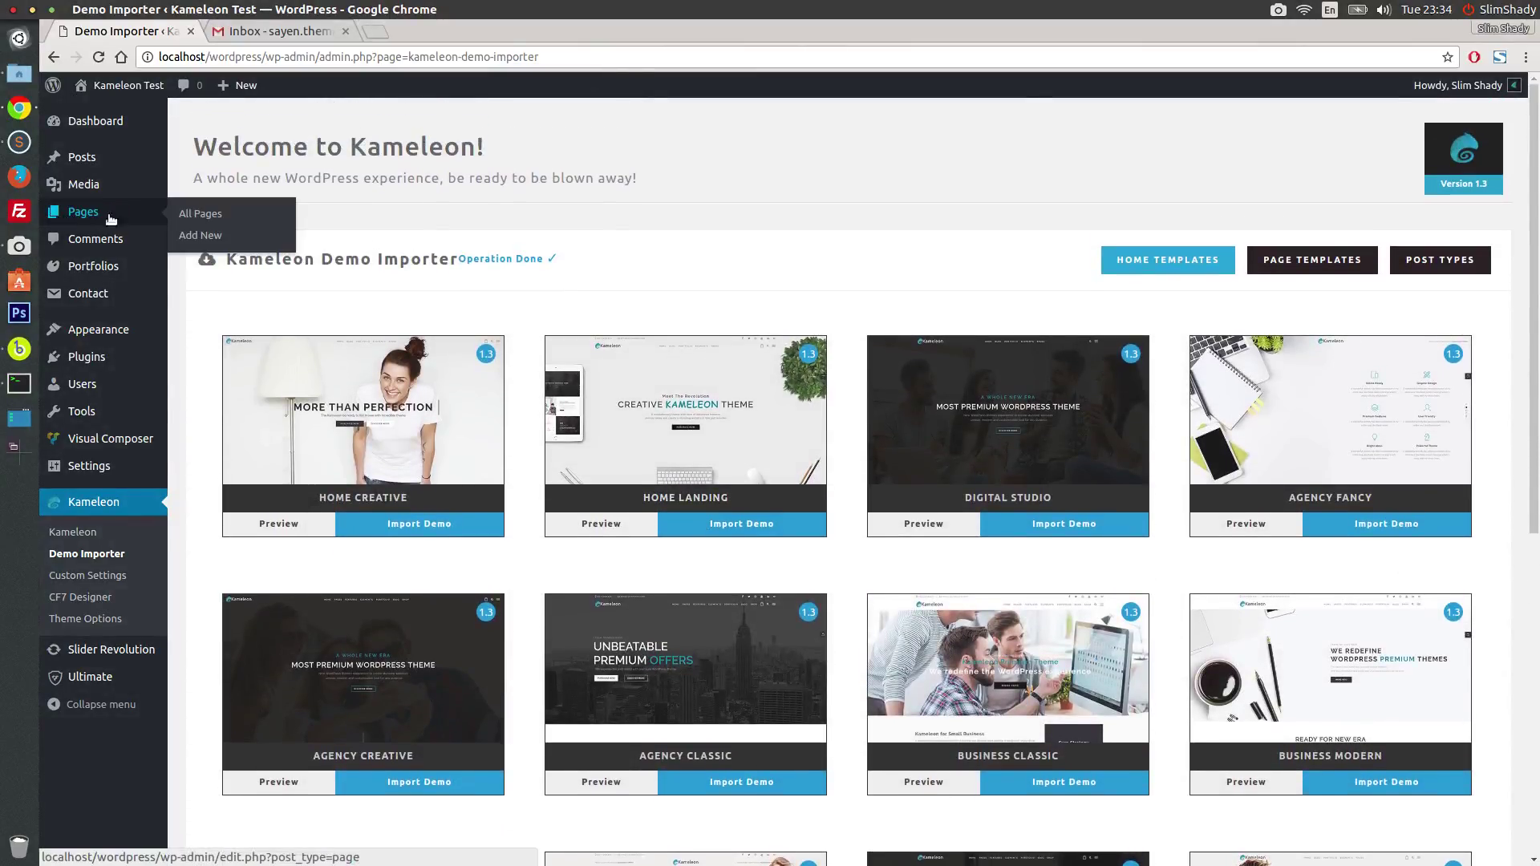
left_click(190, 217)
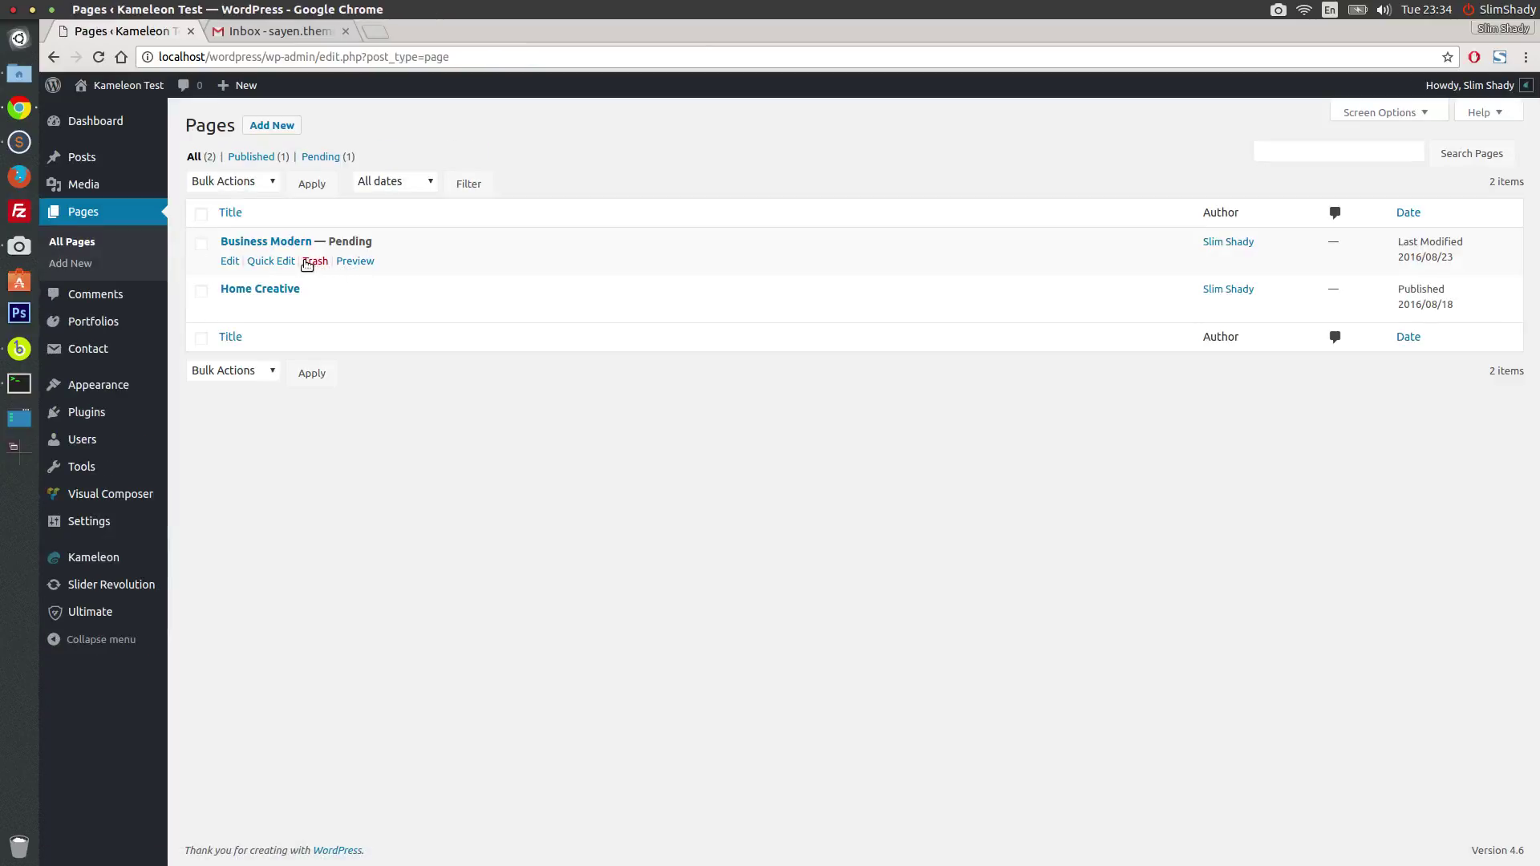
left_click(271, 262)
left_click(1008, 367)
left_click(950, 392)
left_click(1454, 406)
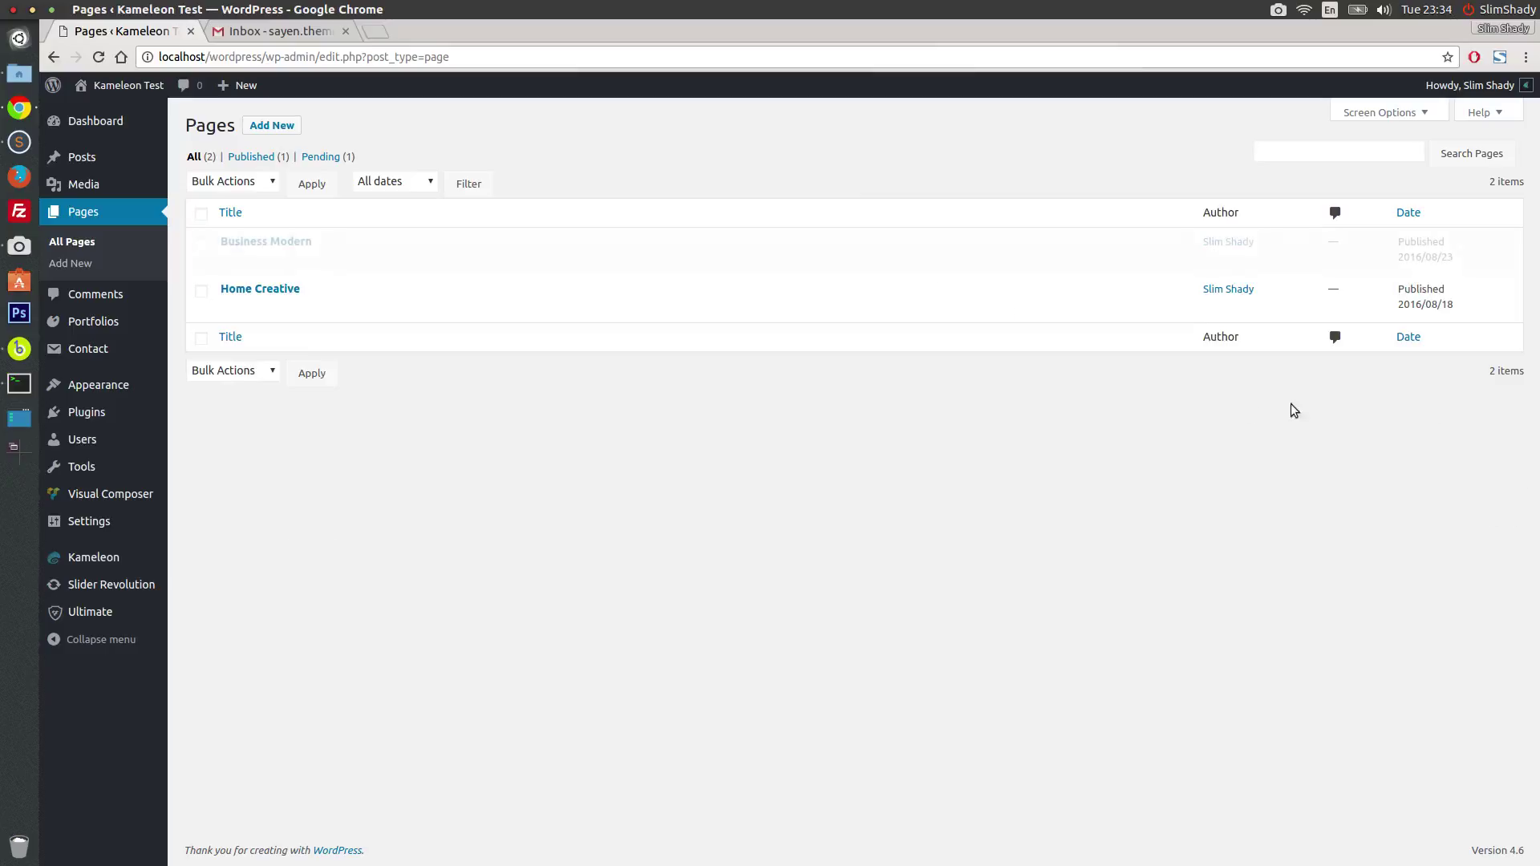
Step: View the published Business Modern page in a new tab and go on to the site's home page
middle_click(348, 262)
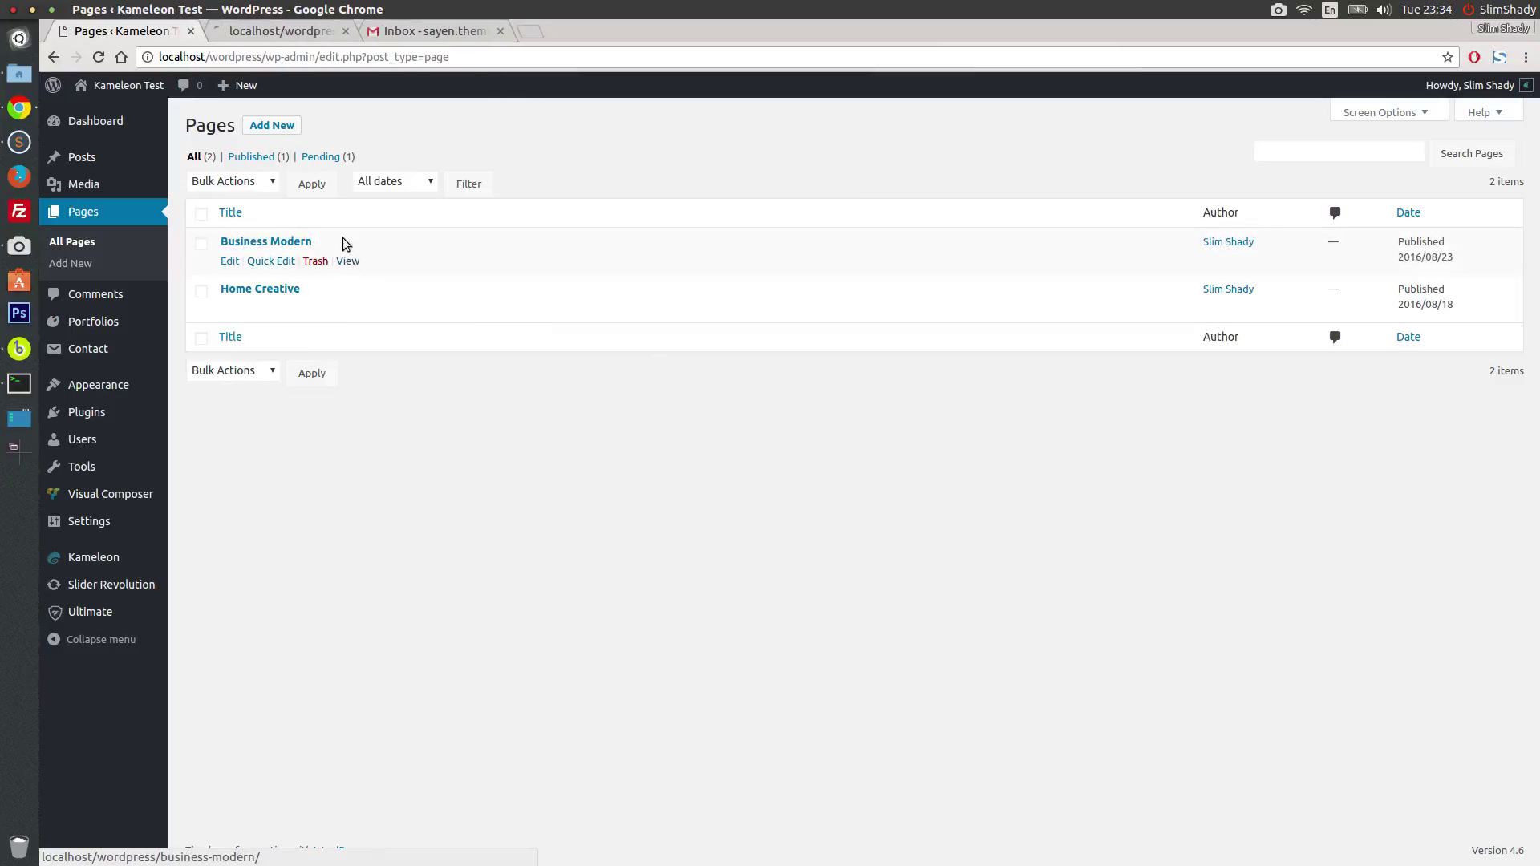
left_click(269, 32)
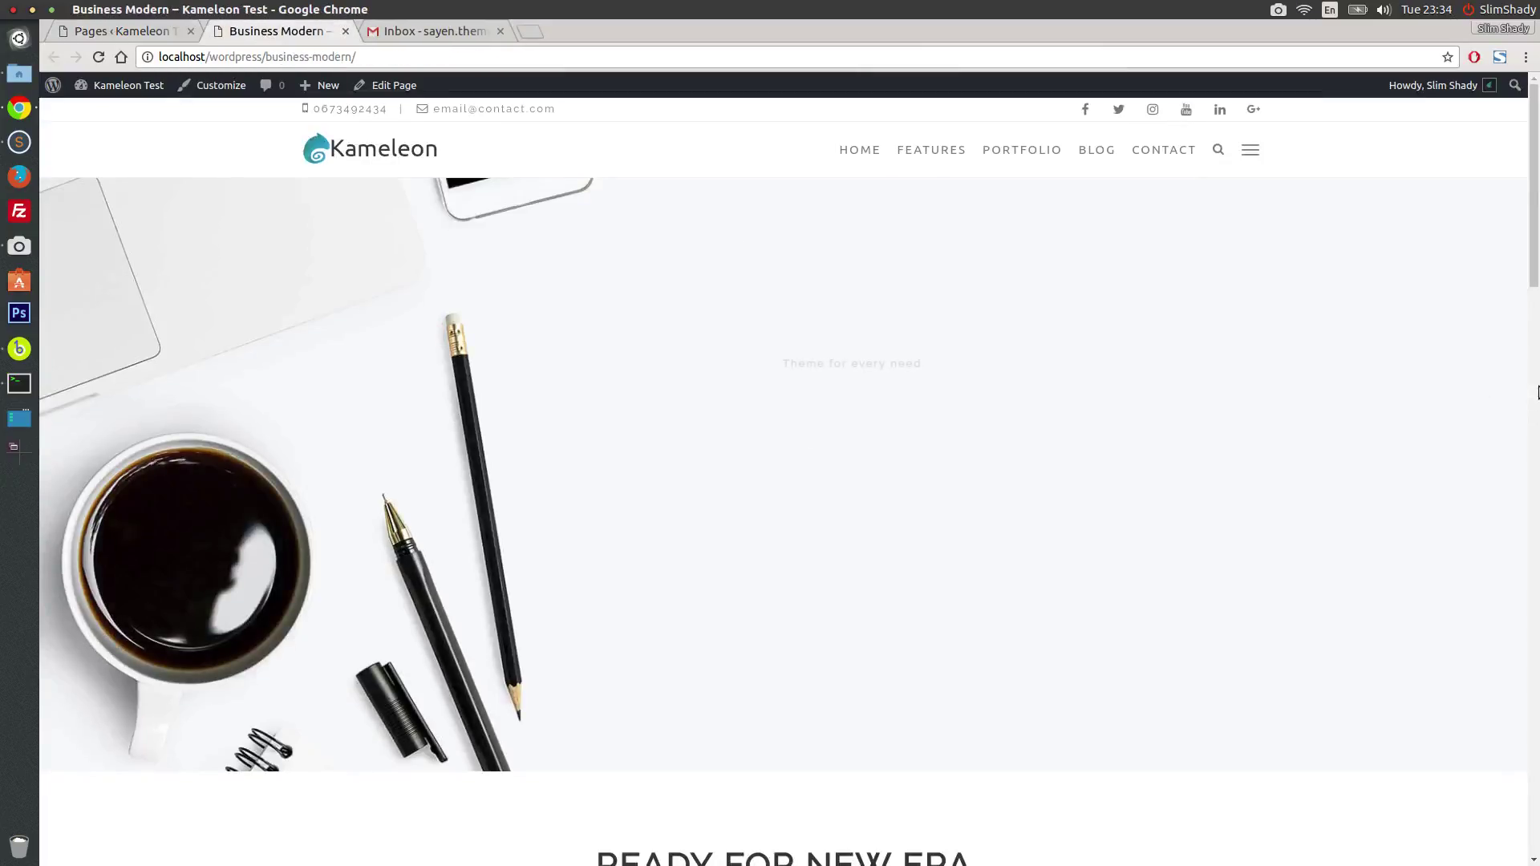
left_click_drag(1537, 228, 1537, 12)
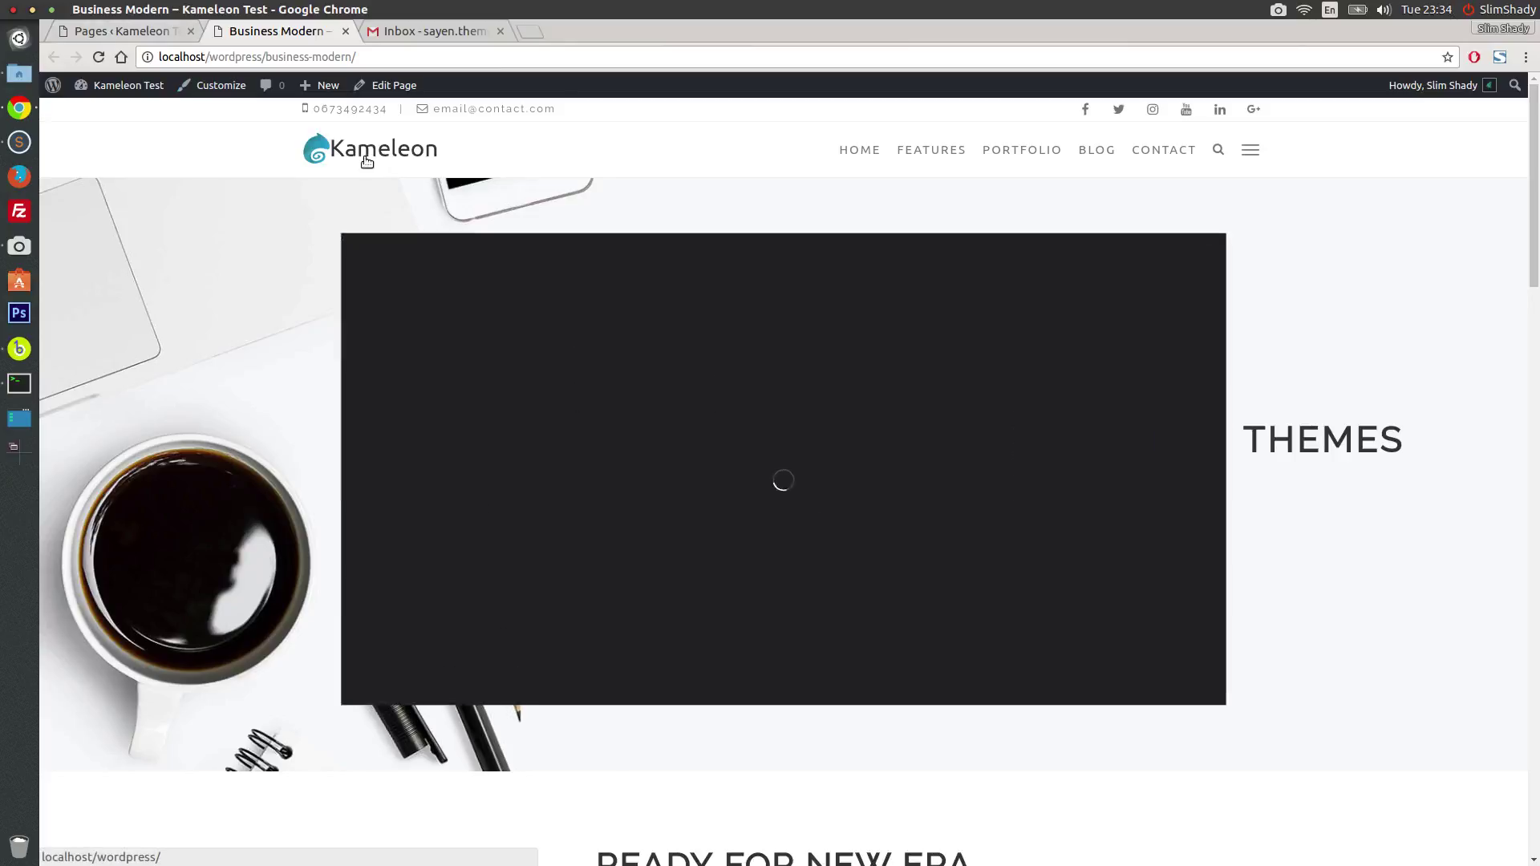
left_click(366, 161)
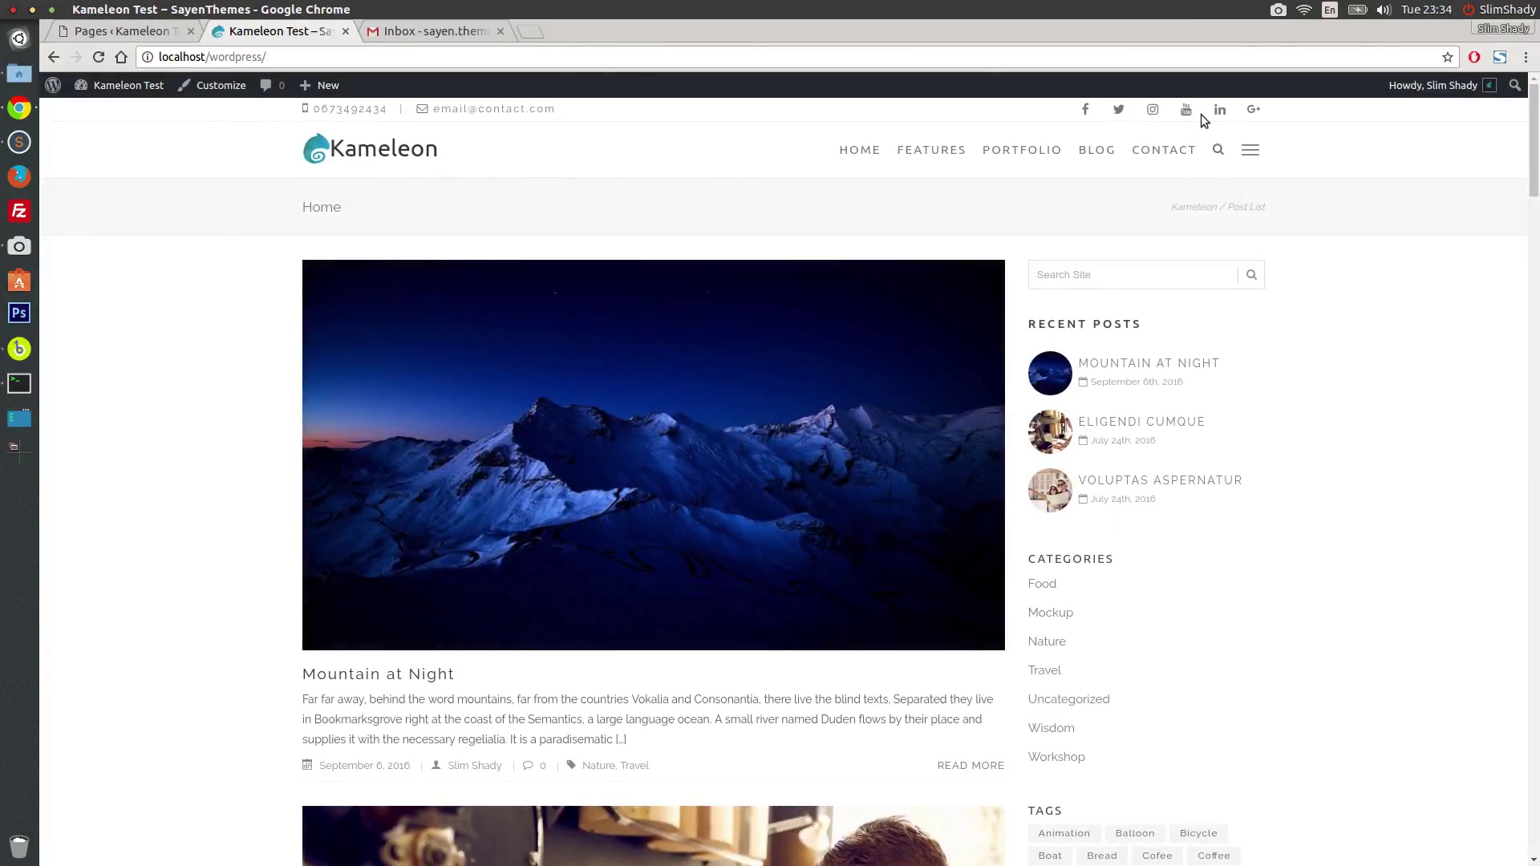
Step: Save 7 - Centered Links as the default header in the Kameleon theme options and reload the site to view it
left_click(125, 35)
mouse_move(95, 557)
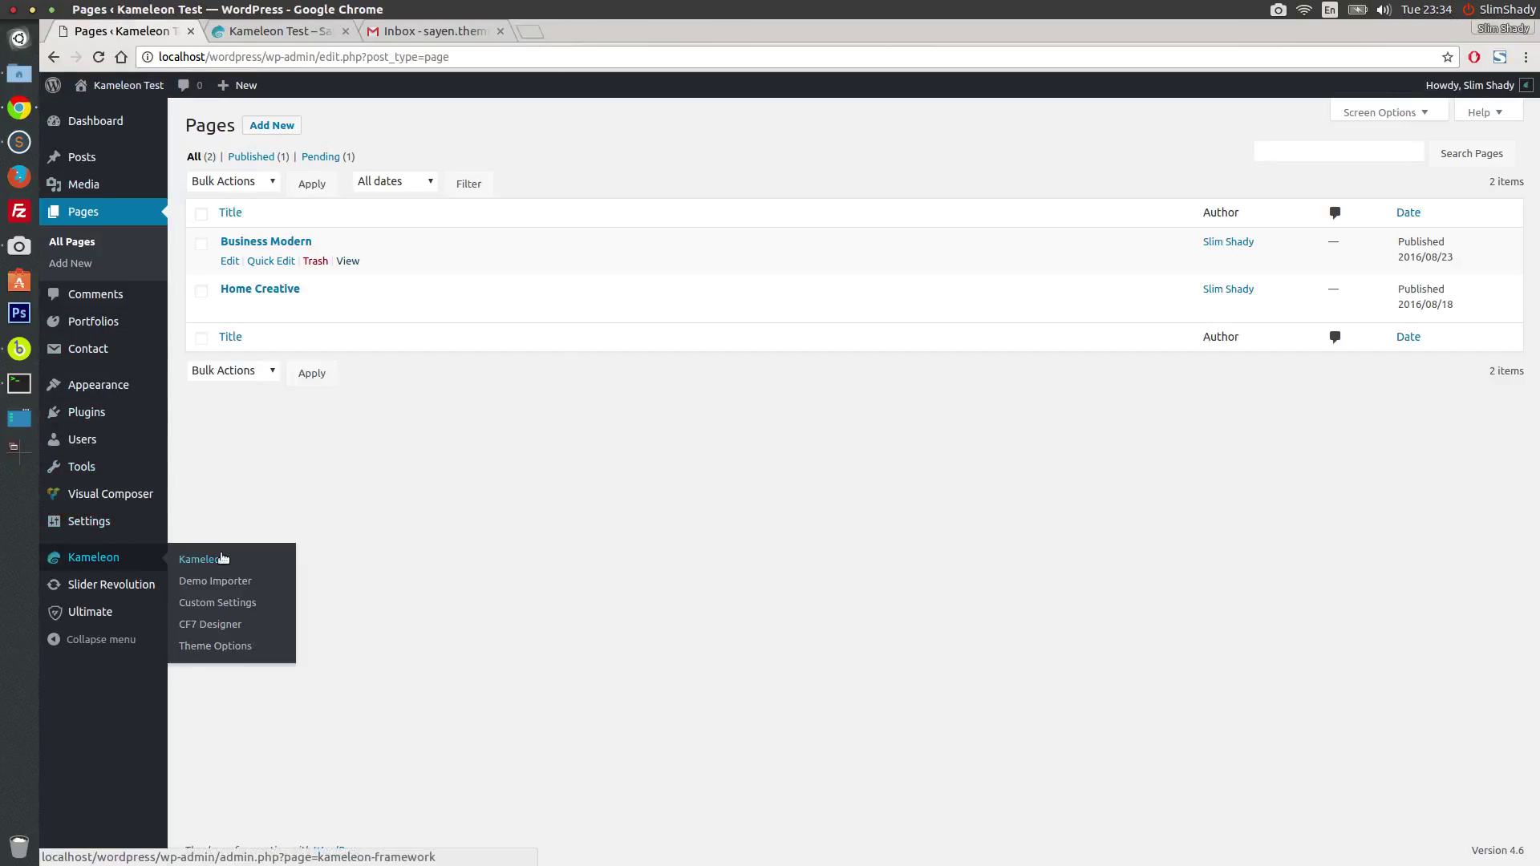
left_click(224, 646)
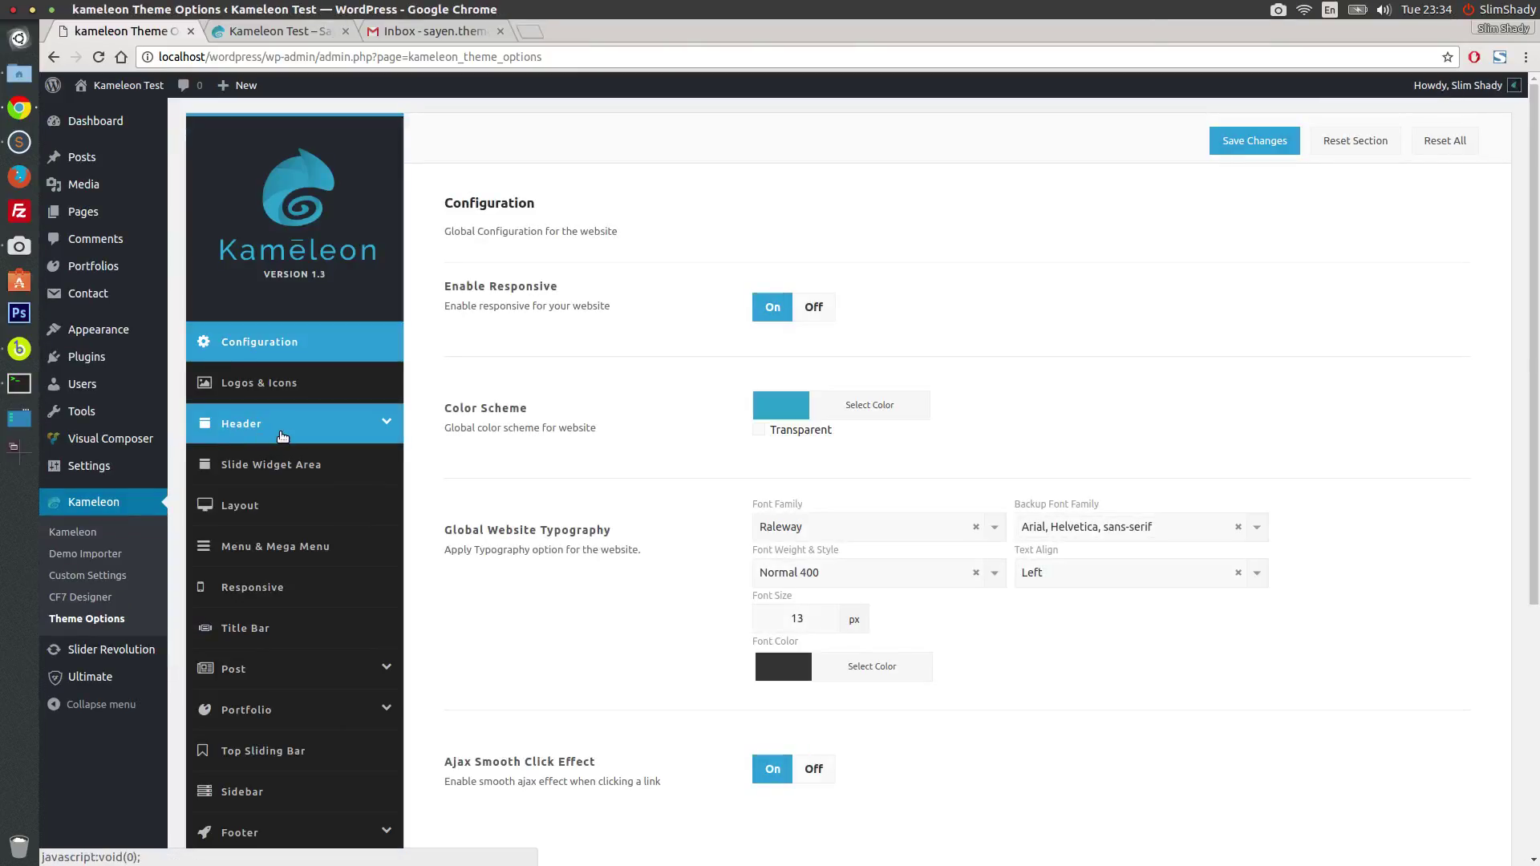
left_click(282, 435)
left_click(931, 419)
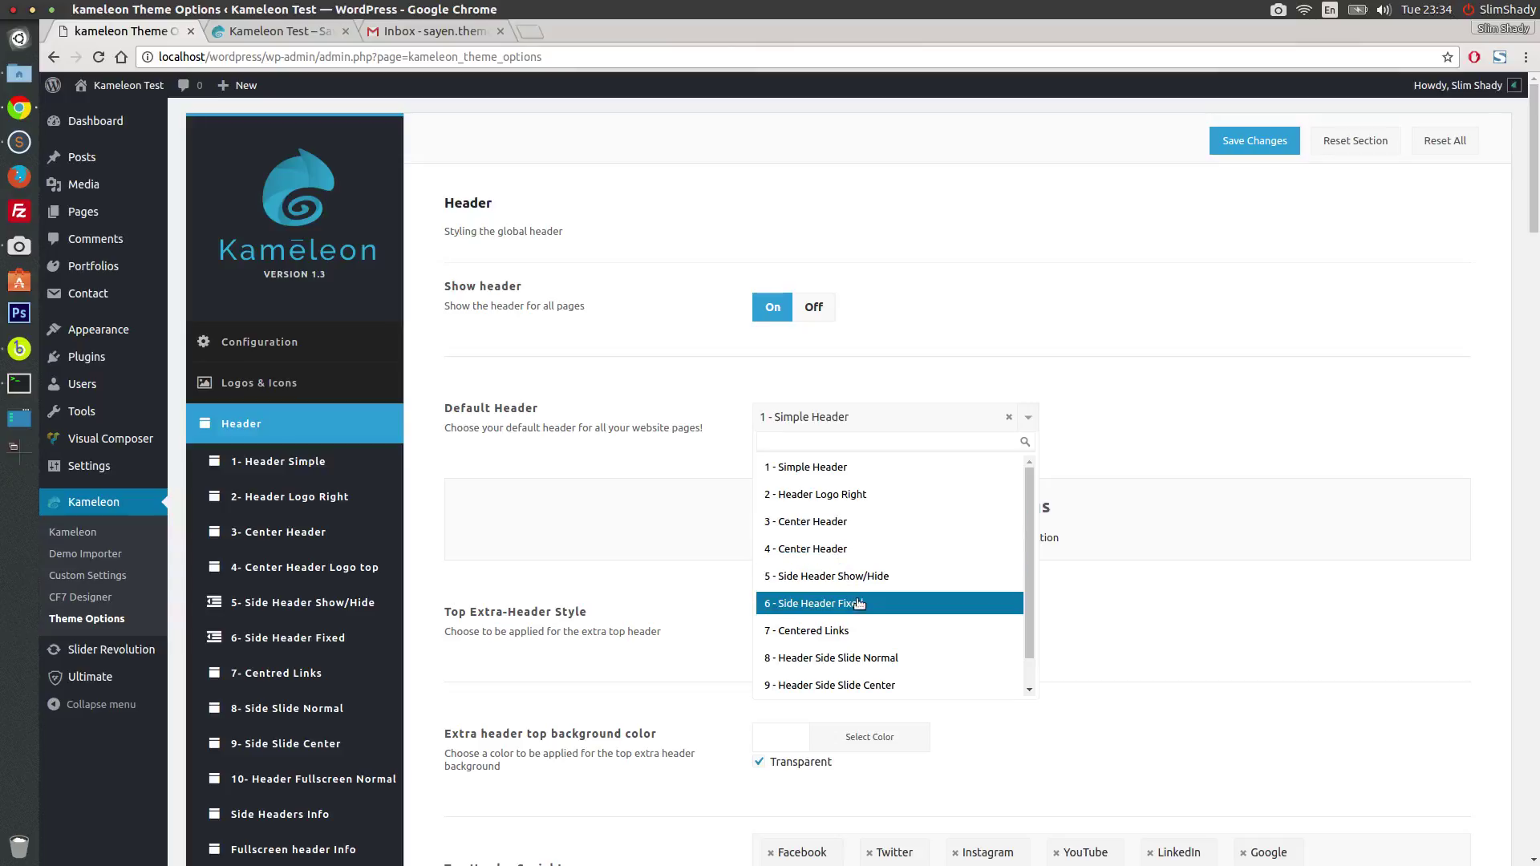
left_click(863, 632)
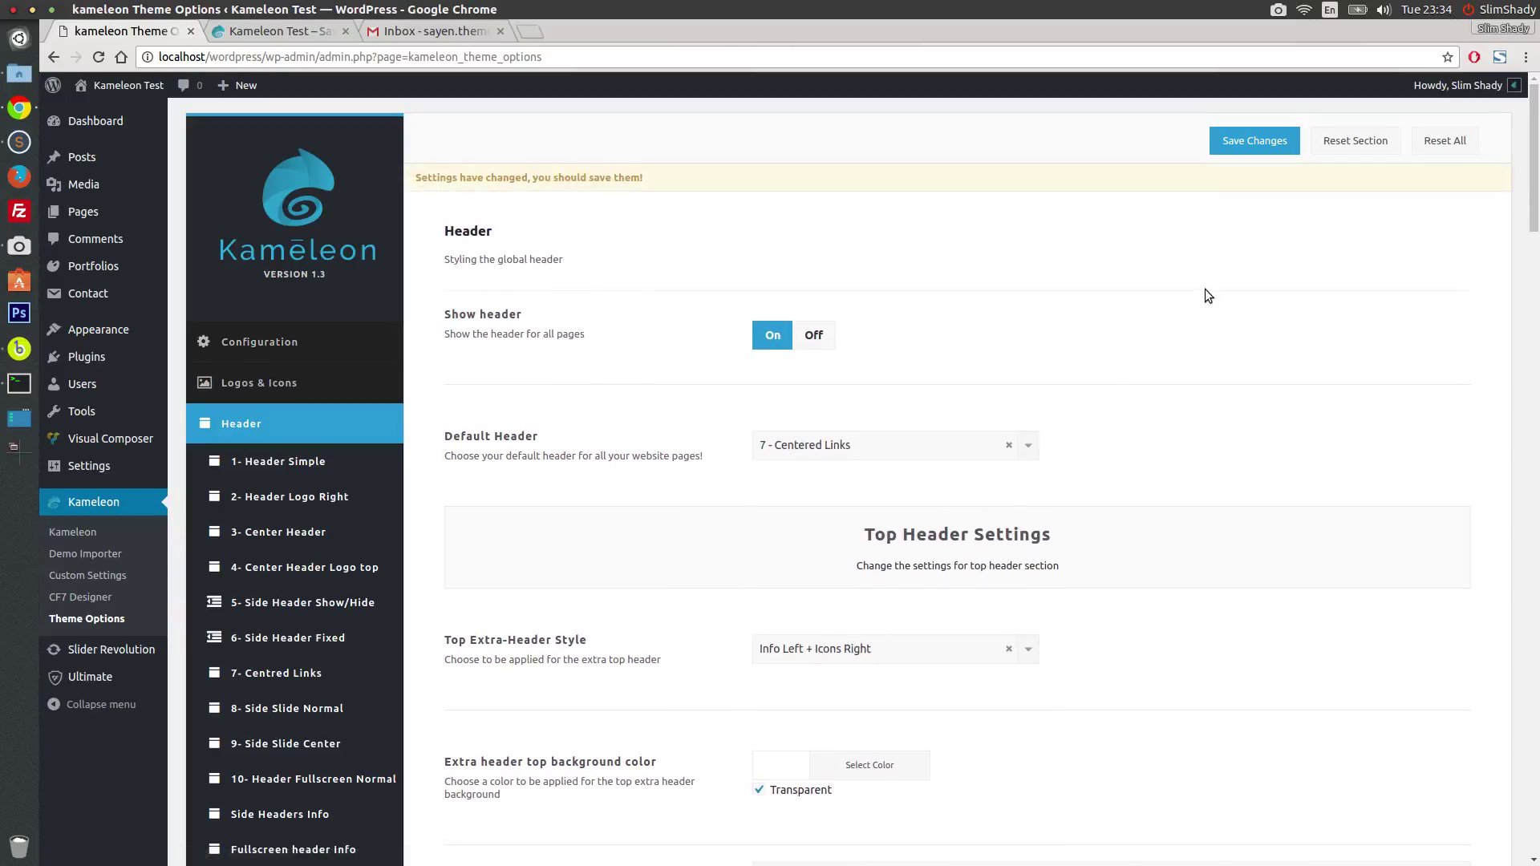
left_click(1235, 152)
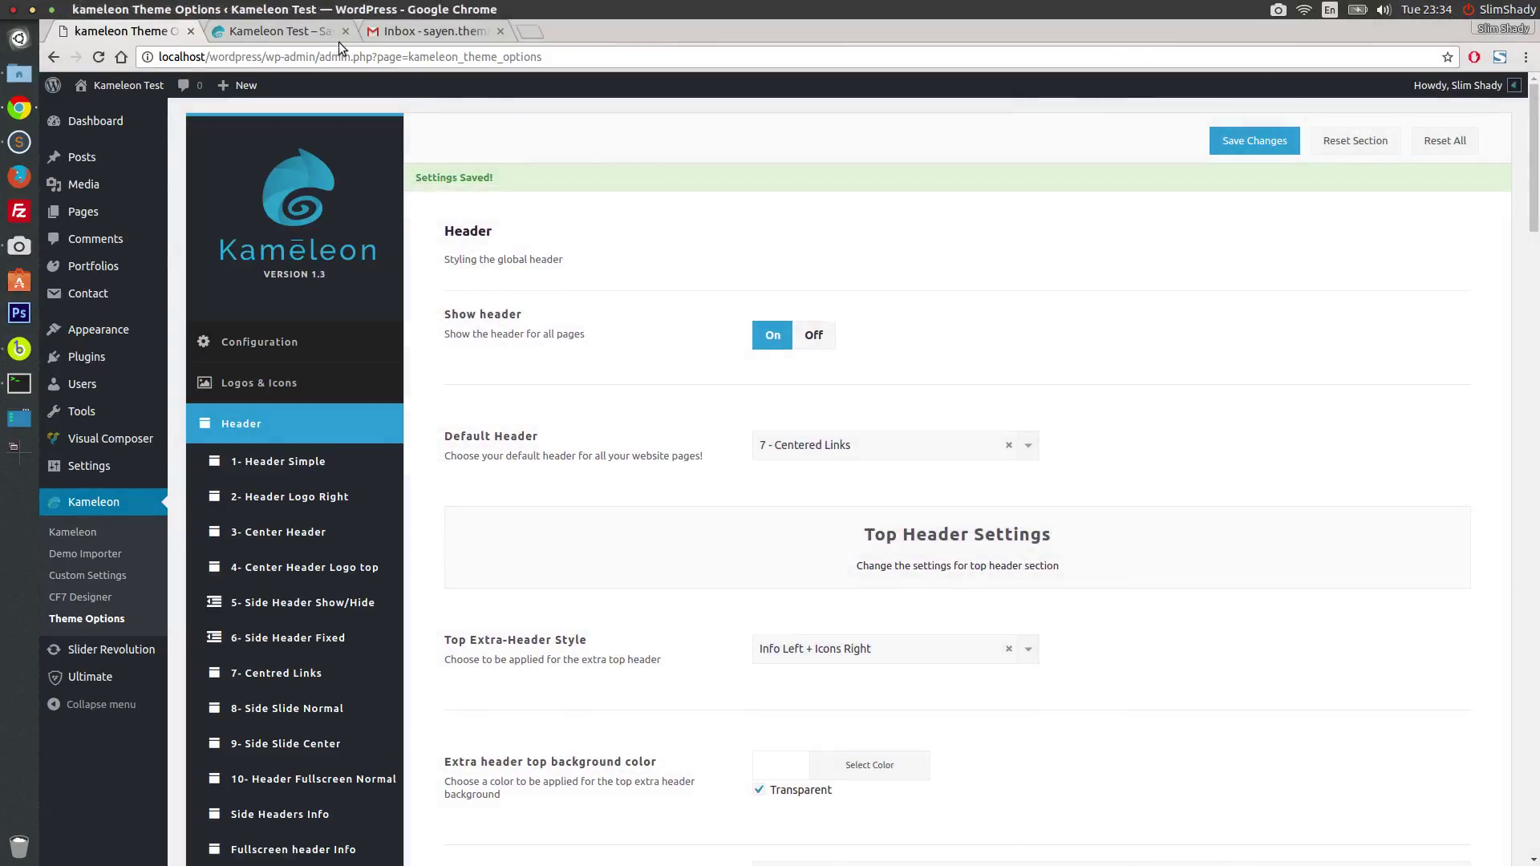
left_click(294, 32)
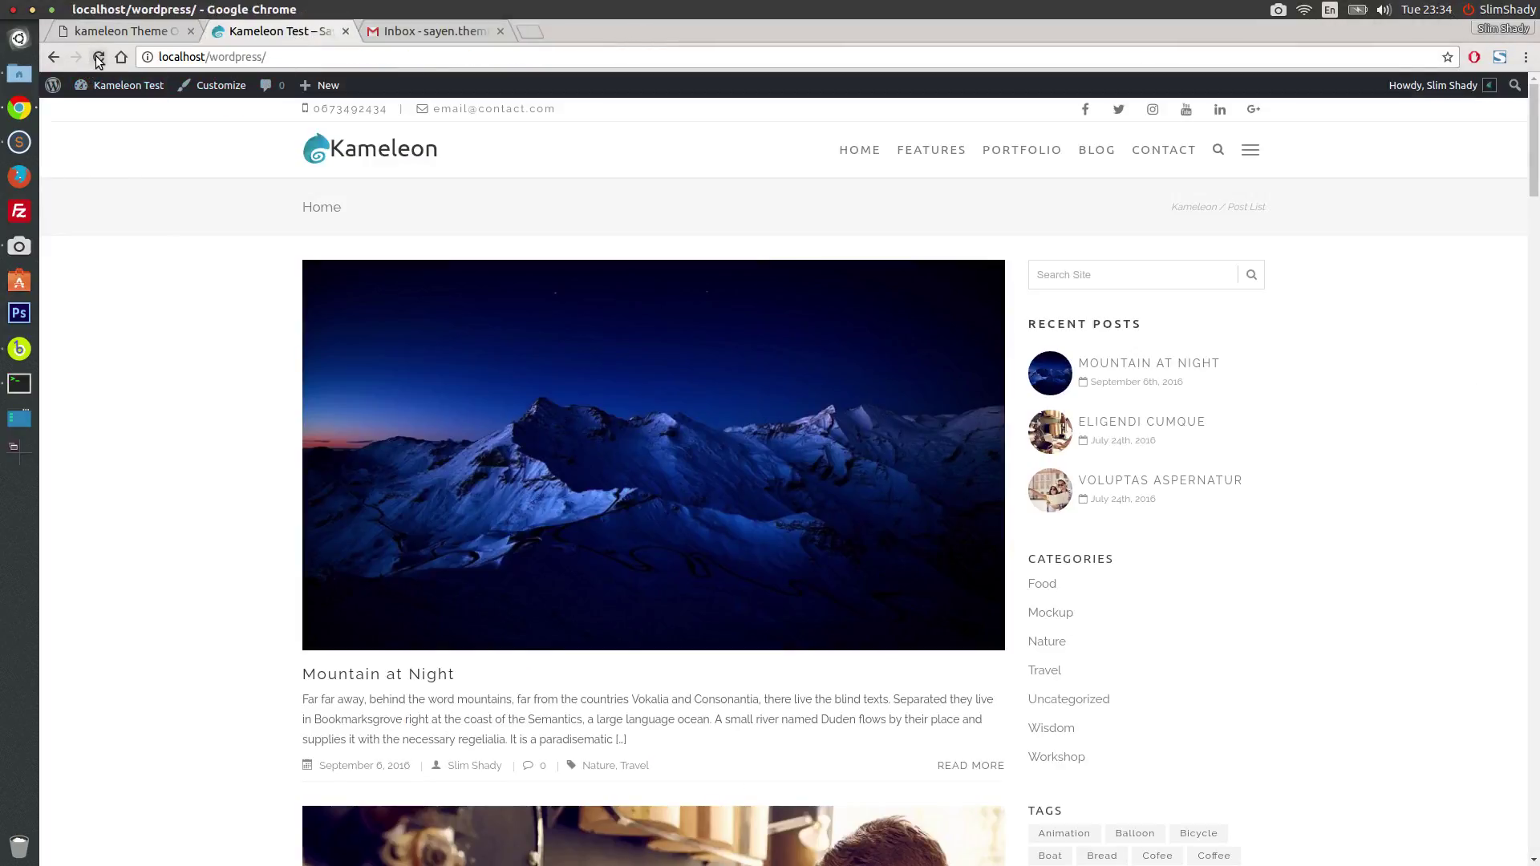
left_click(95, 89)
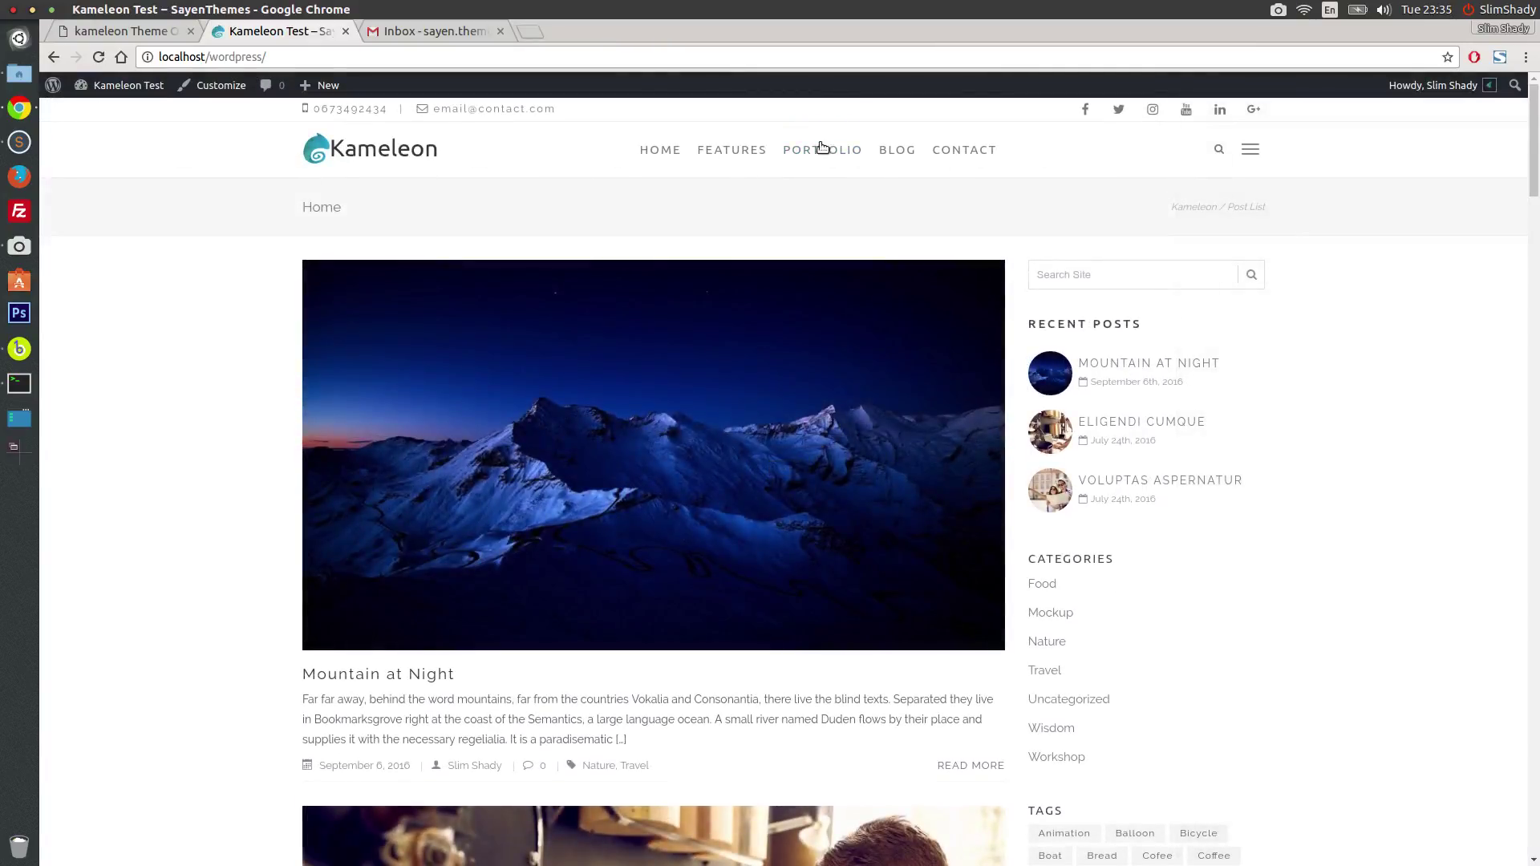
Step: Save 2 - Header Logo Right as the default header and reload the site to check the layout
left_click(127, 32)
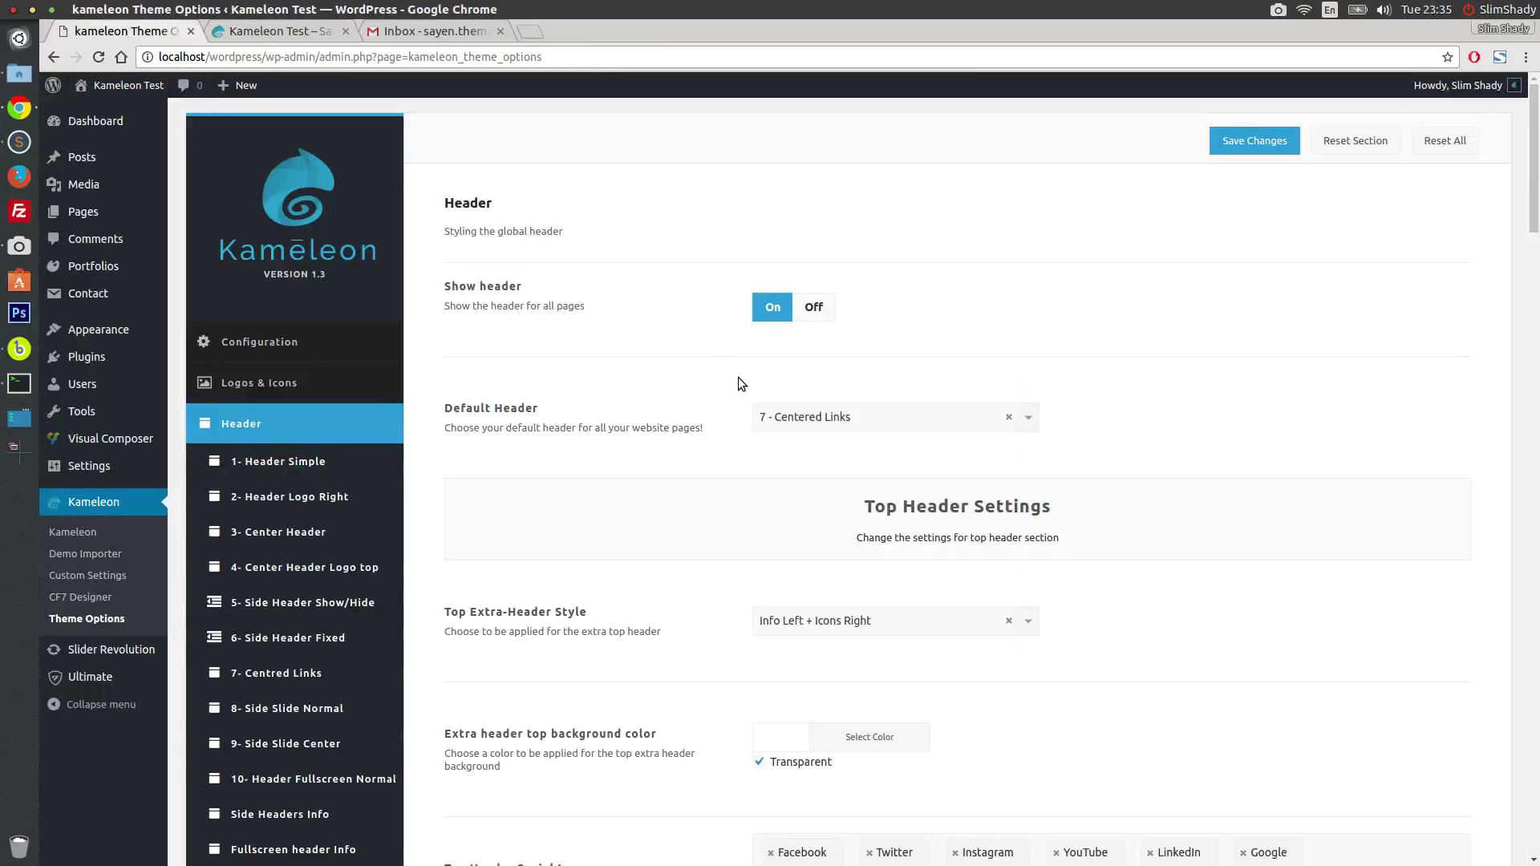
left_click(777, 414)
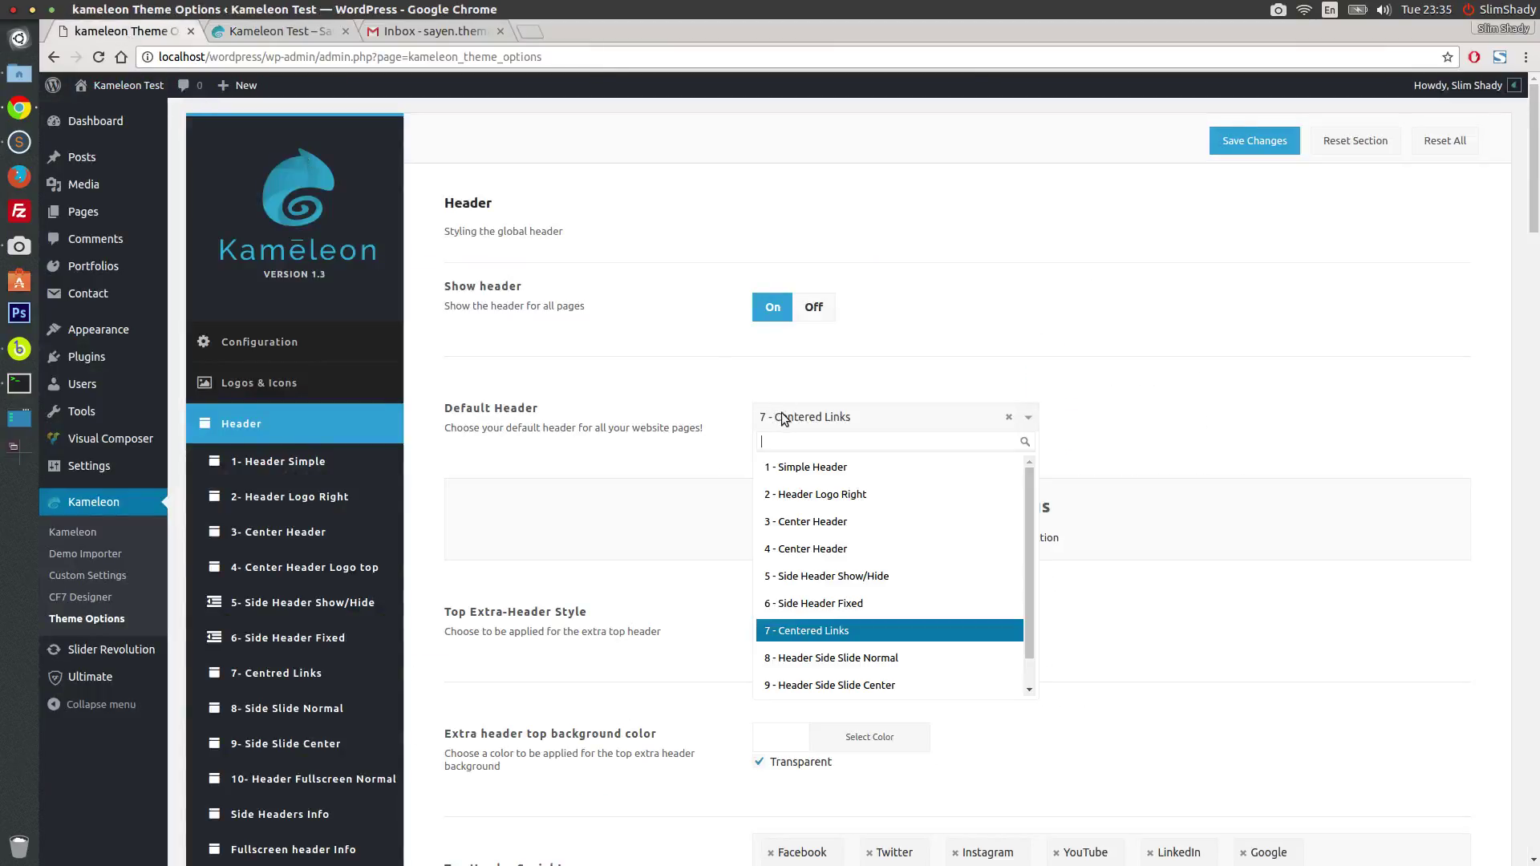
left_click(840, 501)
left_click(1225, 143)
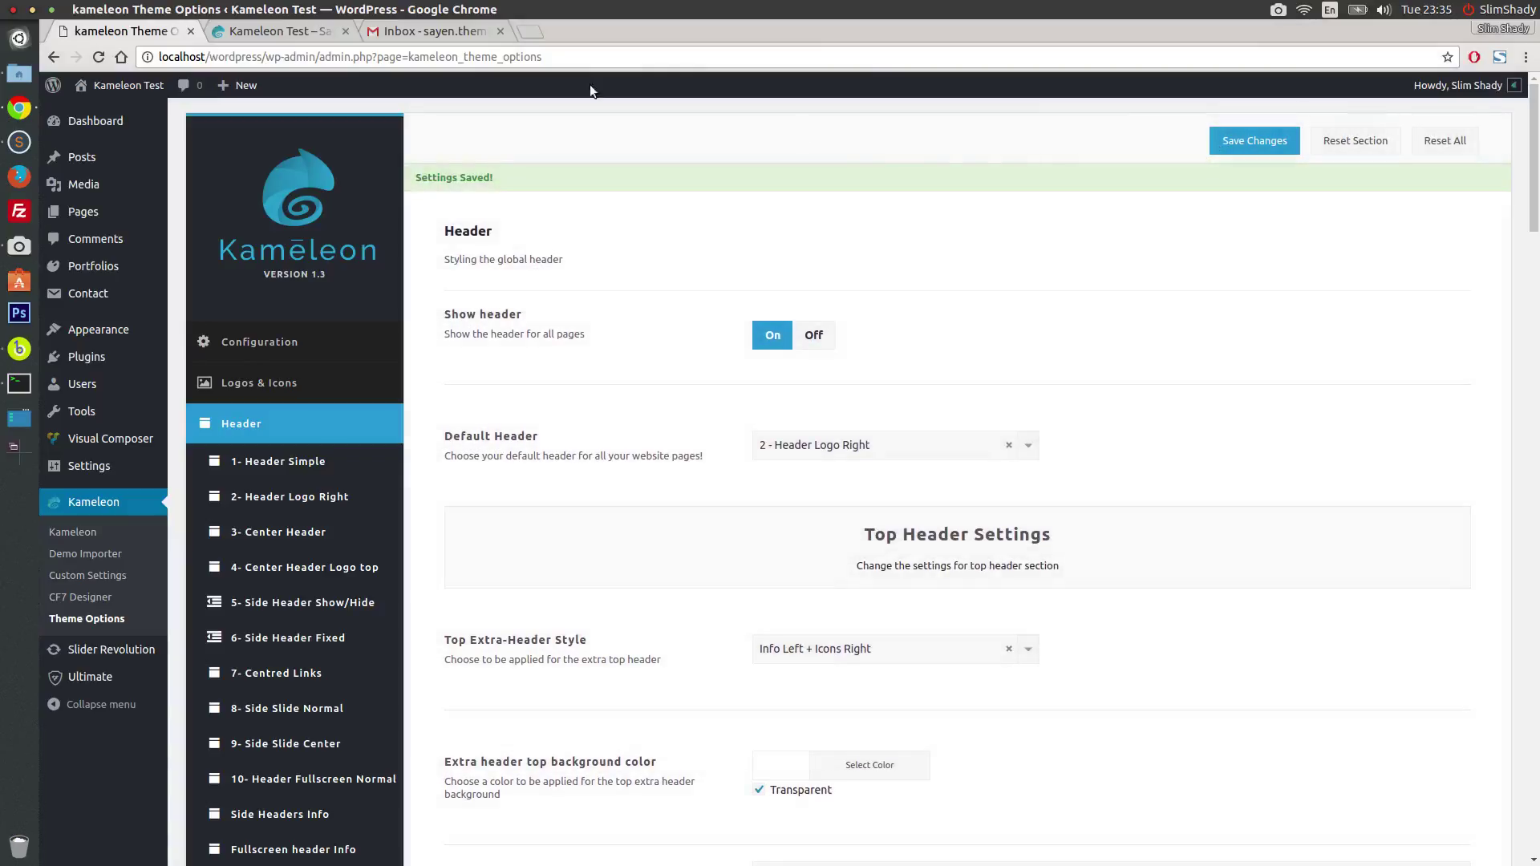
left_click(281, 32)
left_click(98, 56)
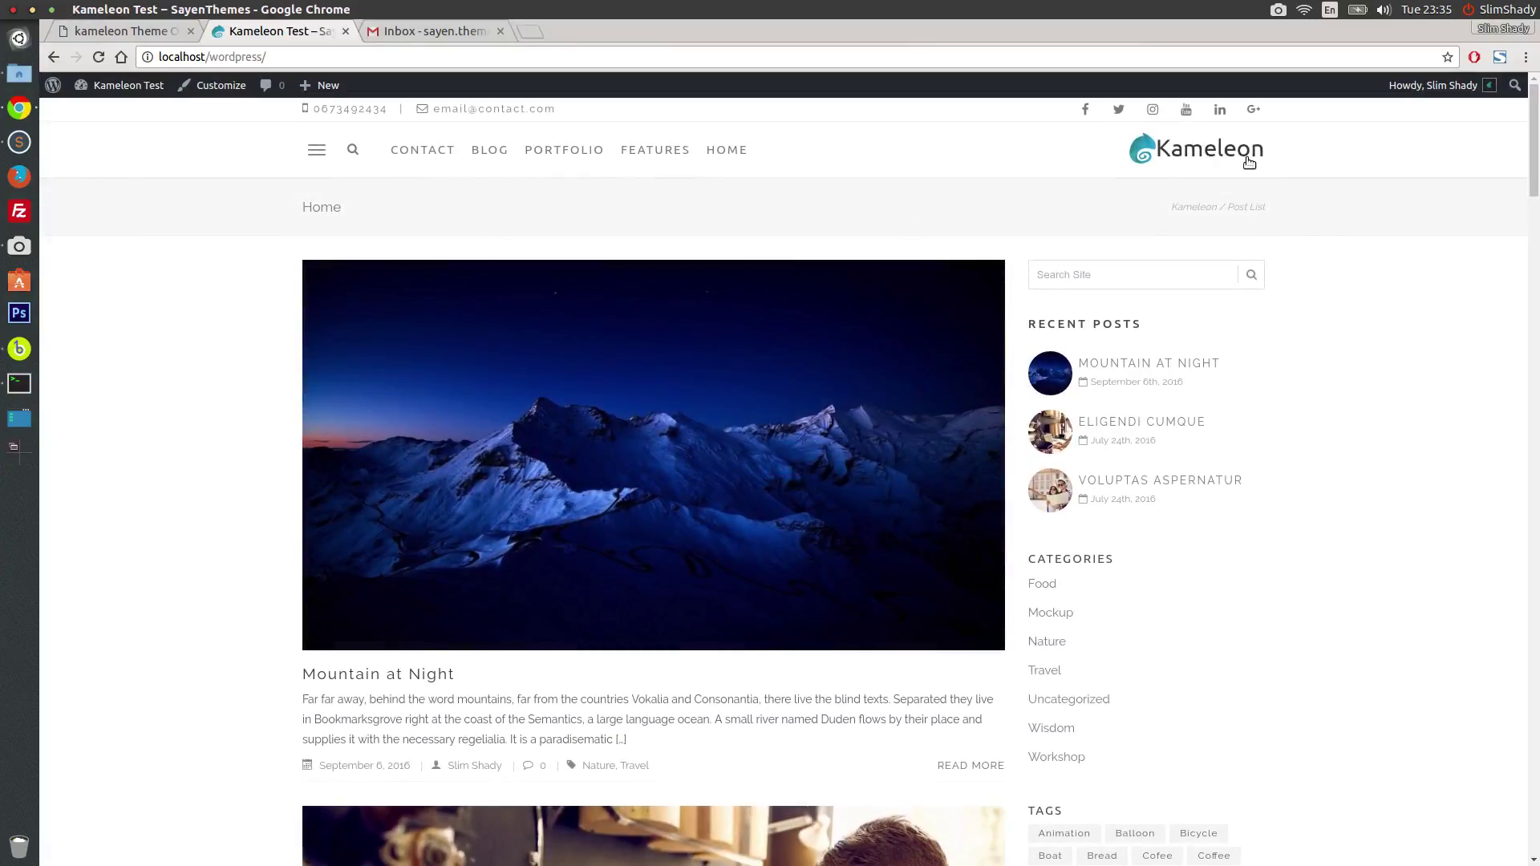
Step: Save 8 - Header Side Slide Normal as the default header and inspect its sliding side menu on the reloaded site
left_click(162, 32)
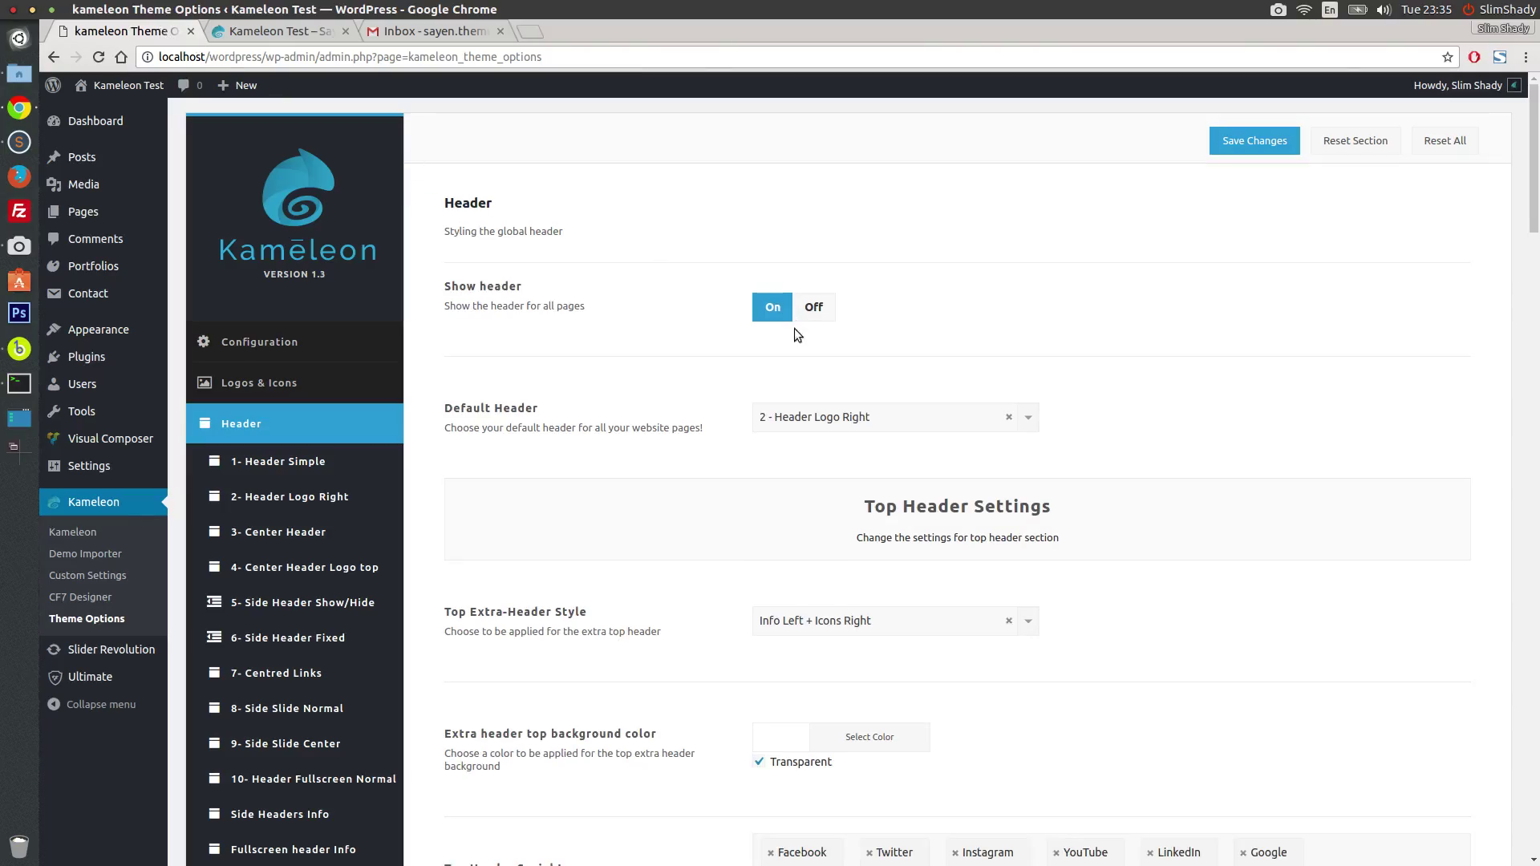
left_click(816, 415)
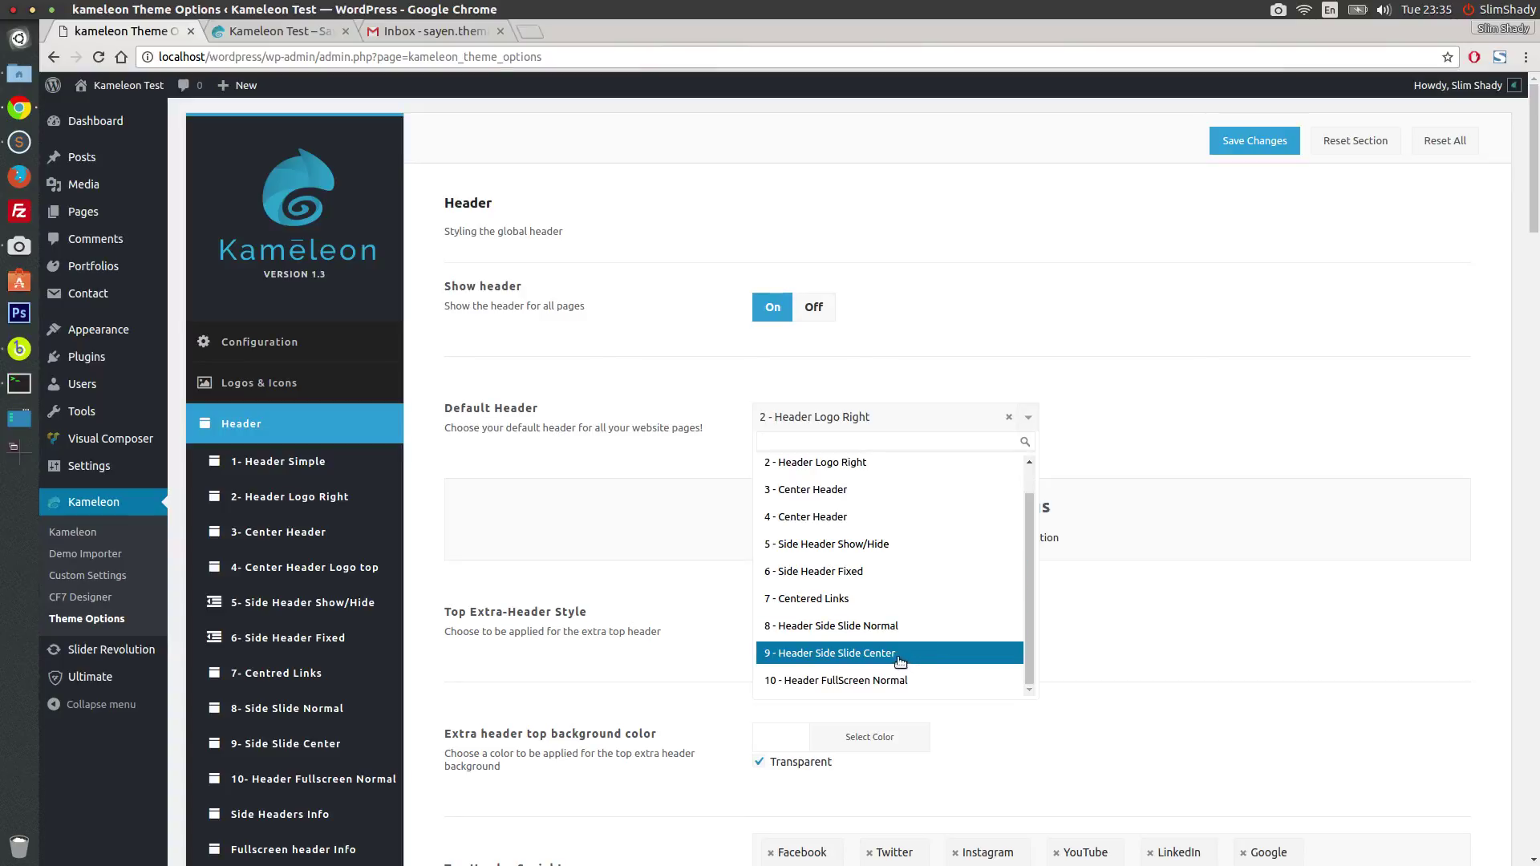
left_click(883, 625)
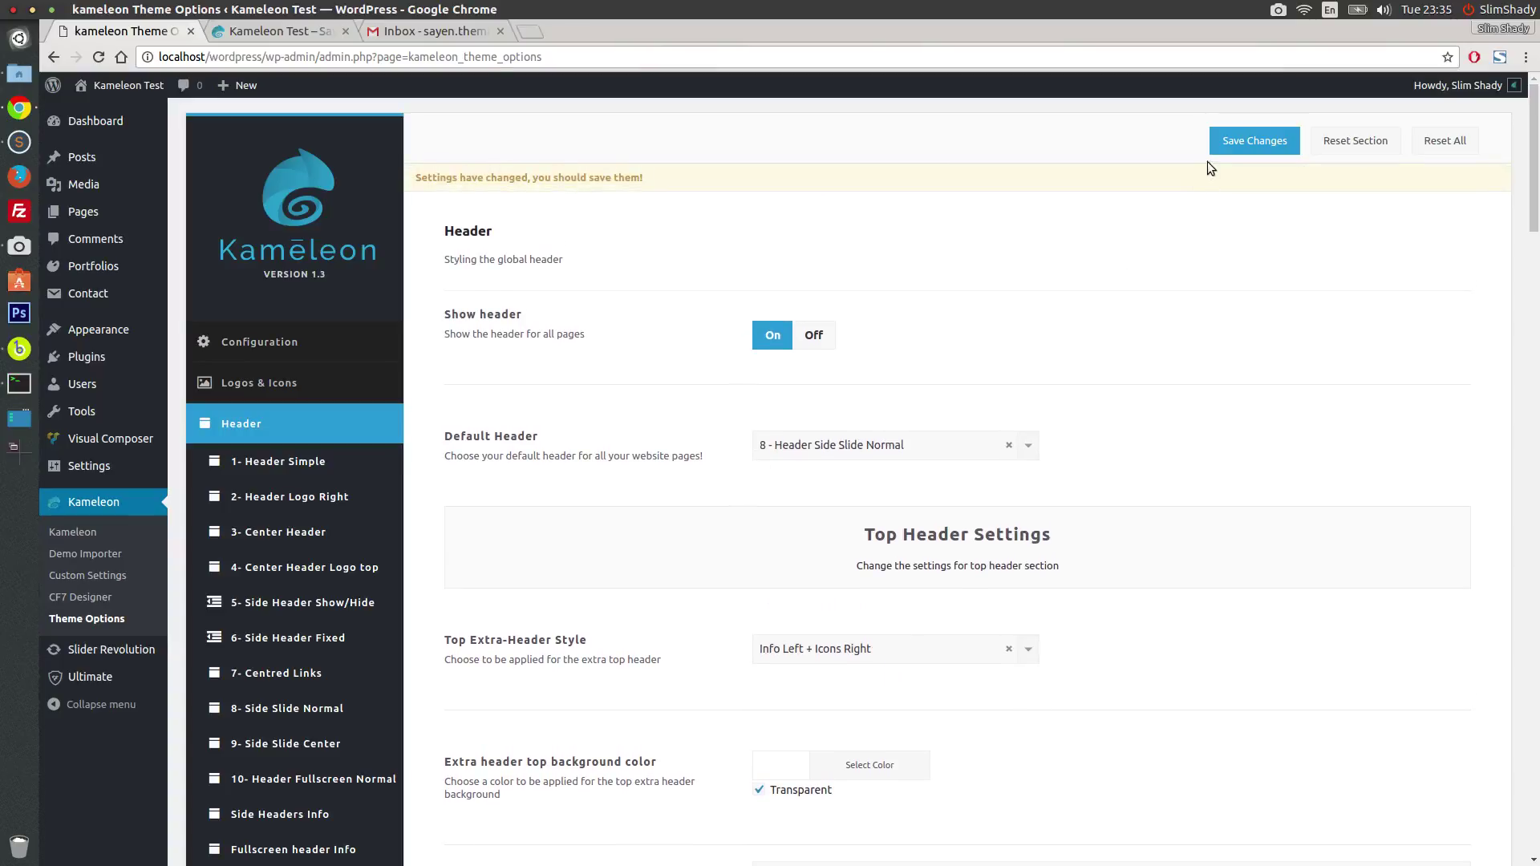
left_click(1223, 144)
left_click(250, 35)
left_click(99, 56)
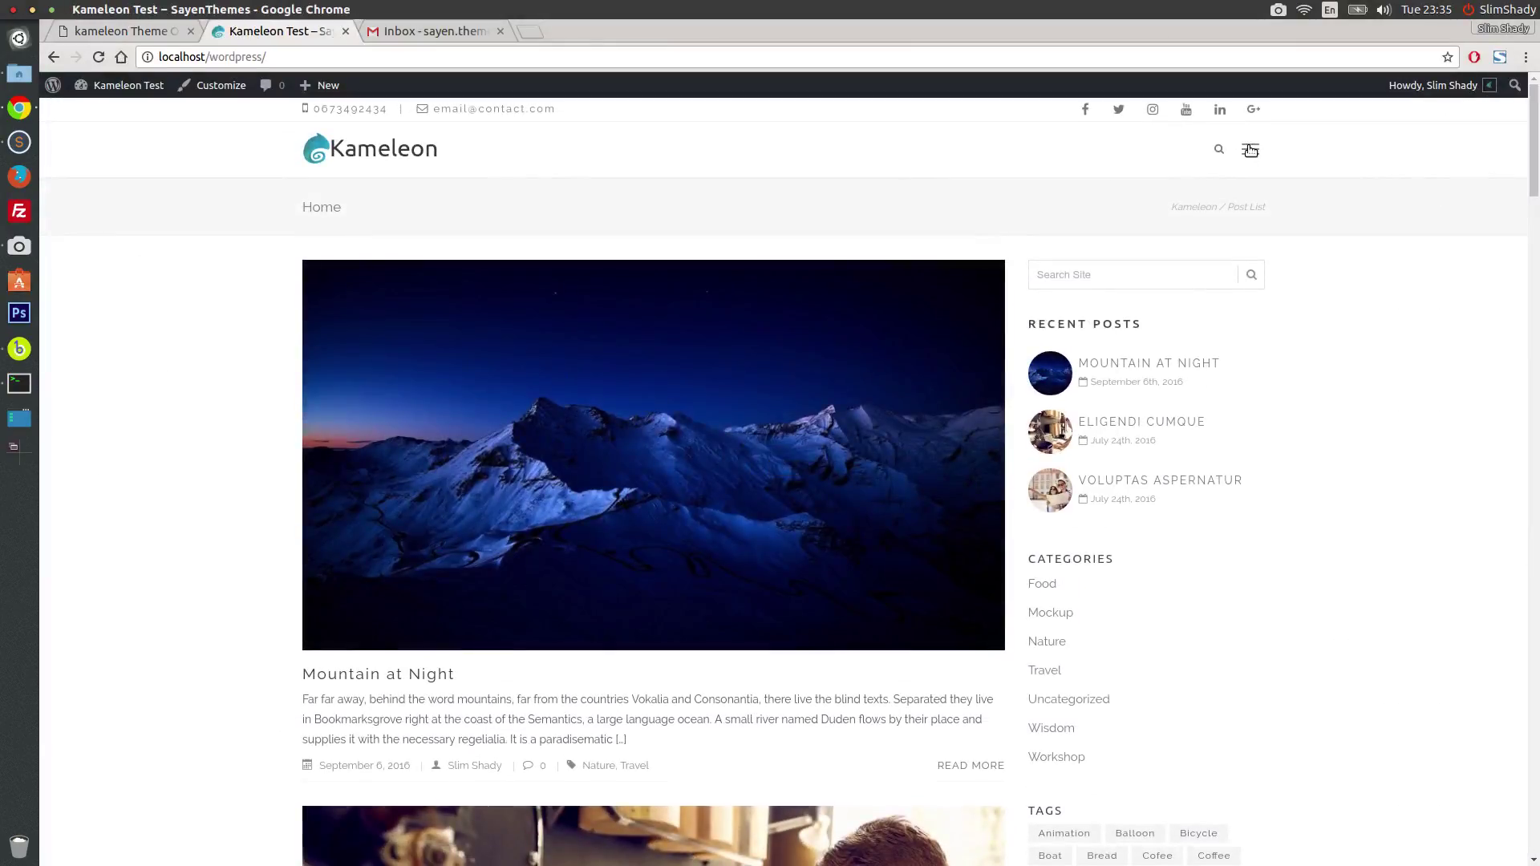
left_click(1250, 150)
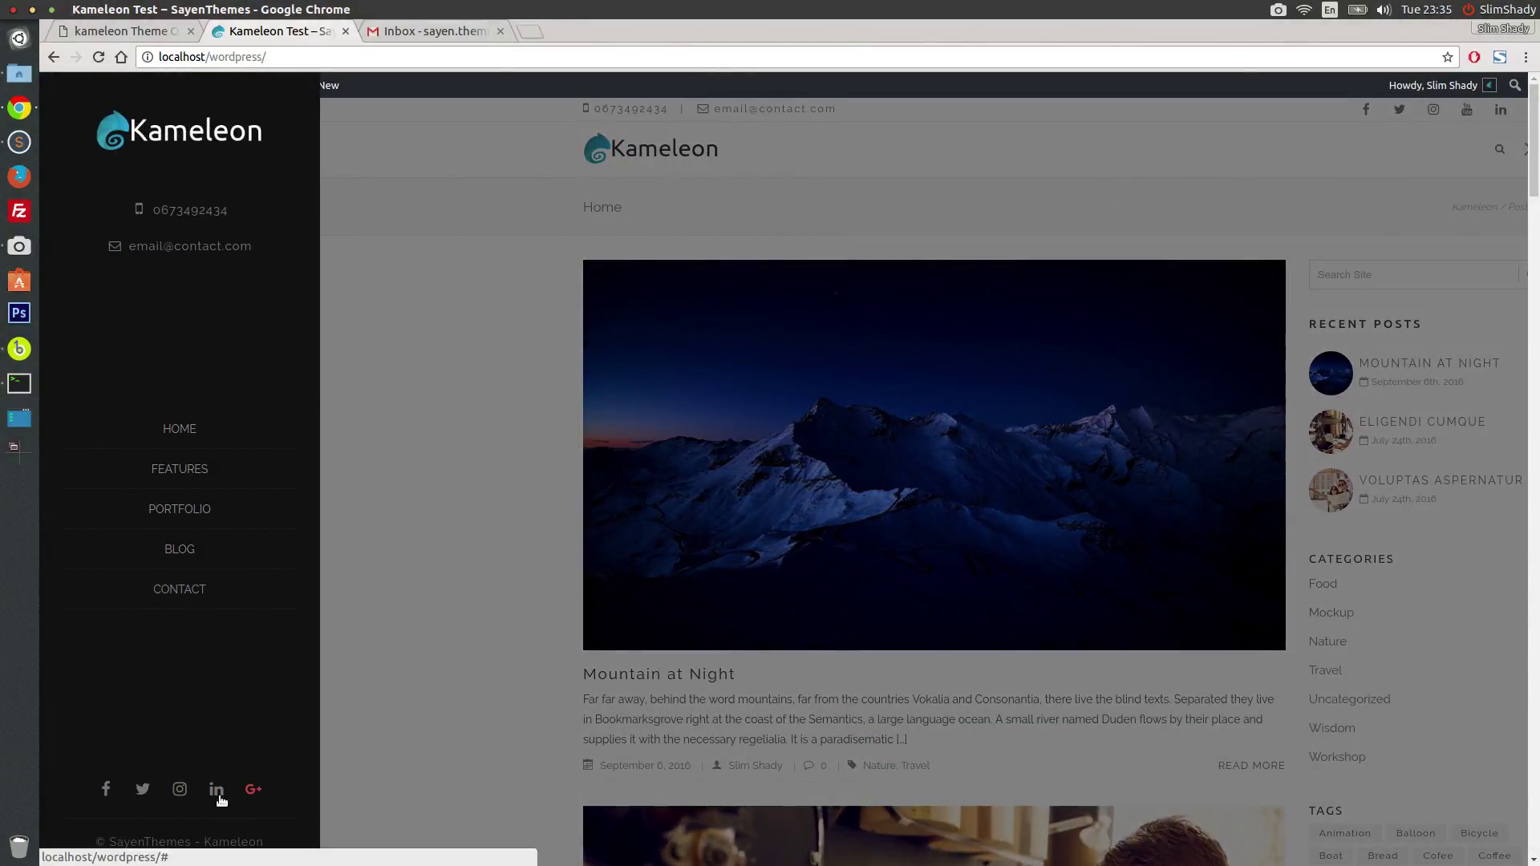
left_click(506, 299)
Step: Return to the theme options and set the default header to 7 - Centered Links
left_click(152, 36)
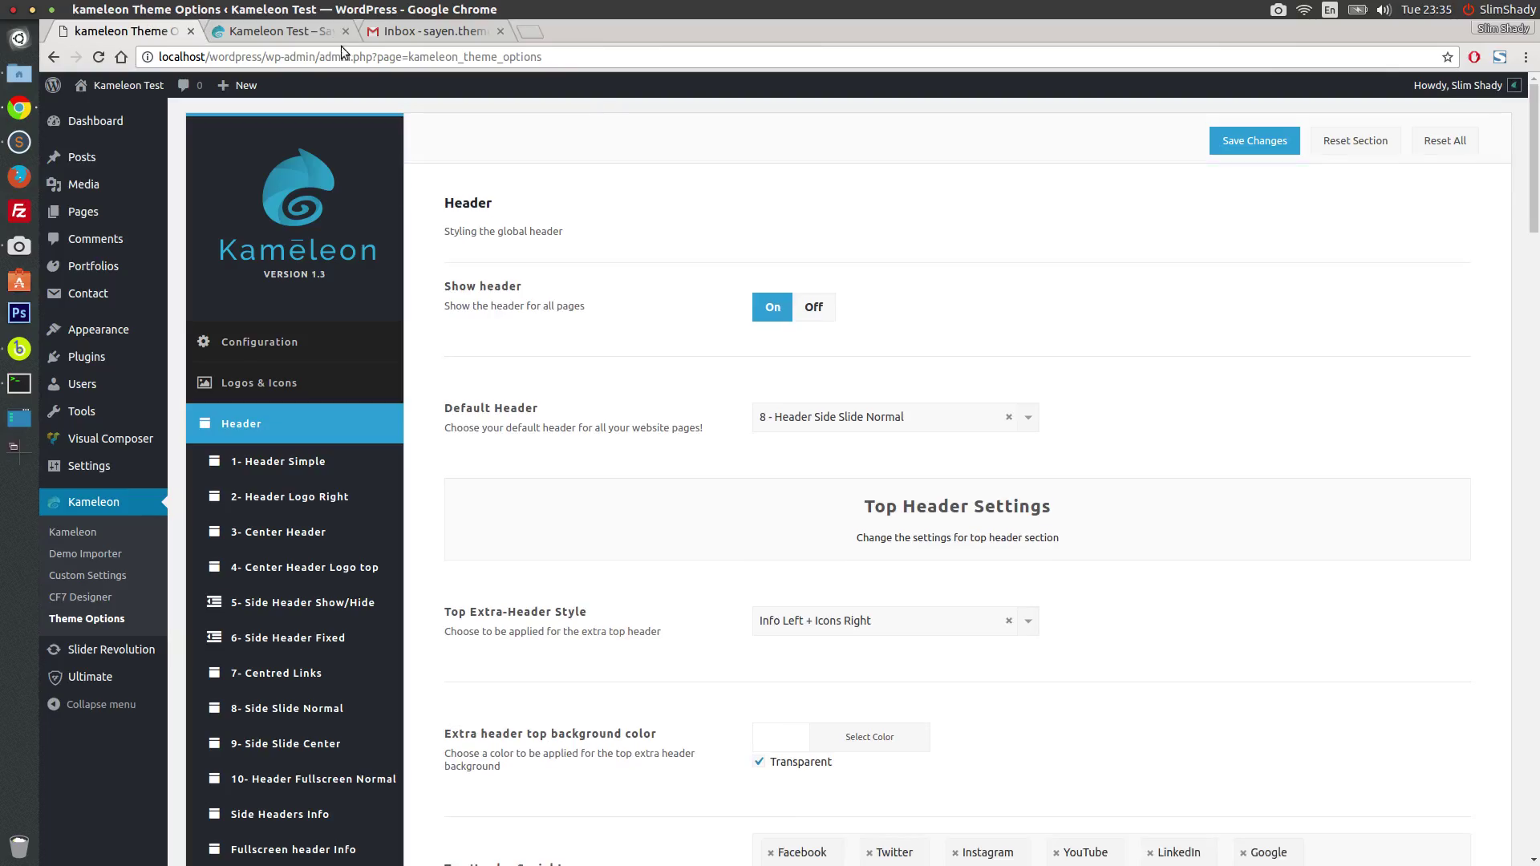
left_click(868, 425)
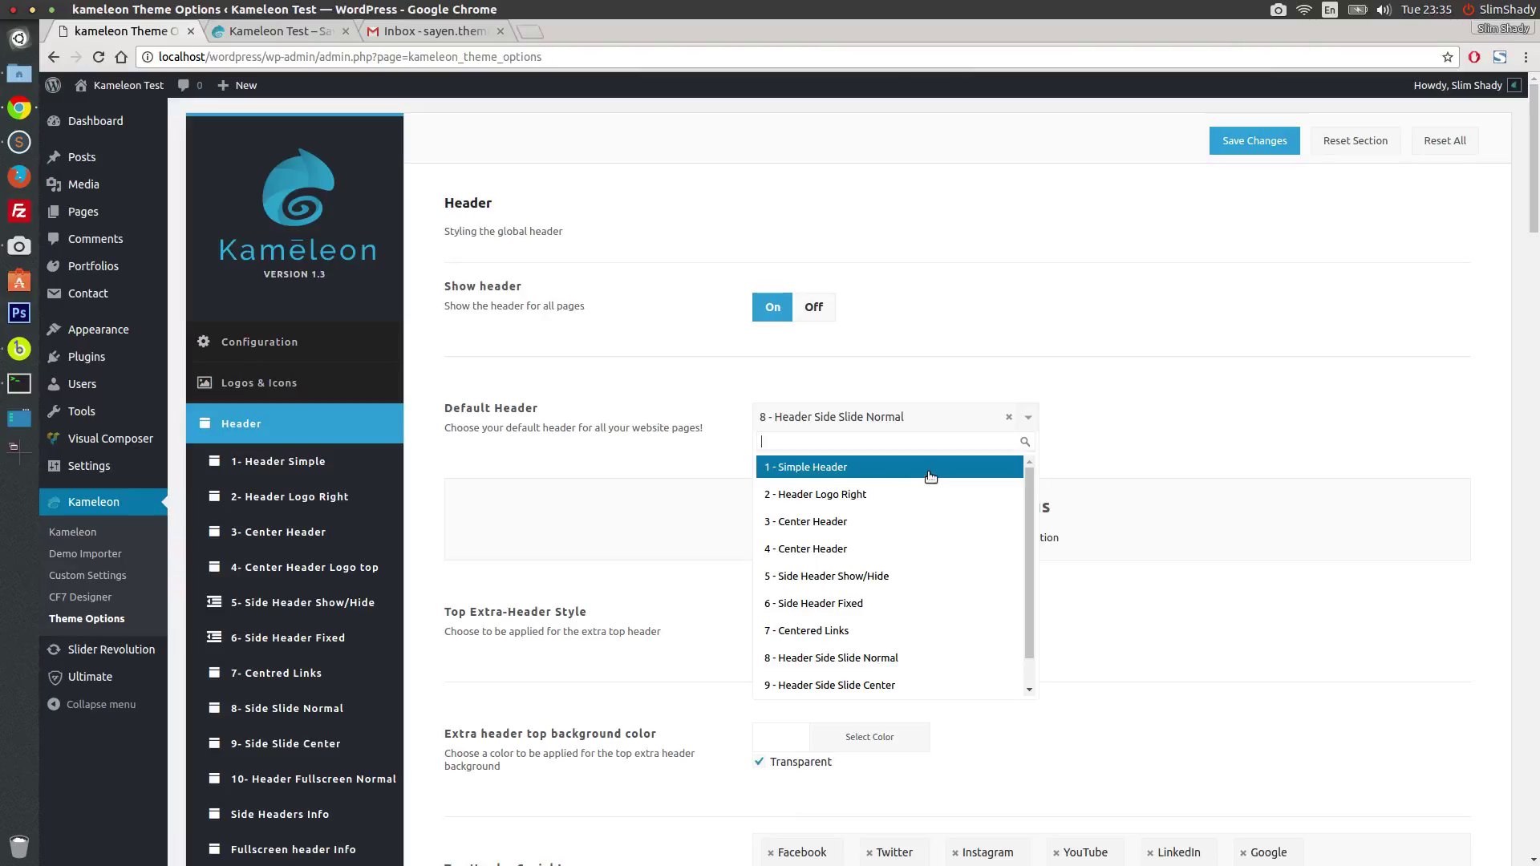
left_click(830, 633)
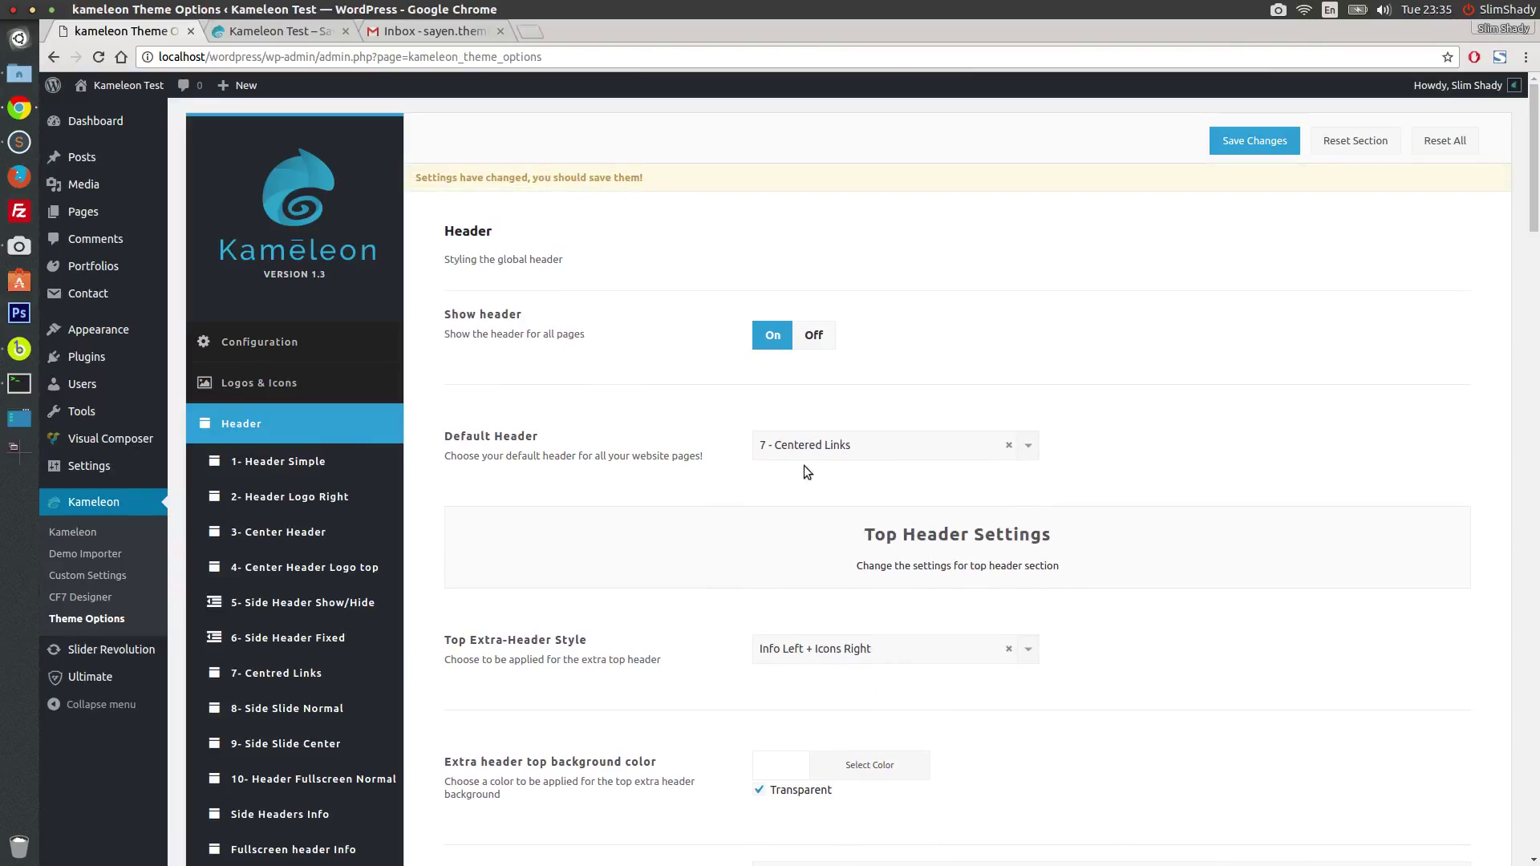
Step: Set the header width to Full Width in the 7- Centred Links header settings
left_click(298, 676)
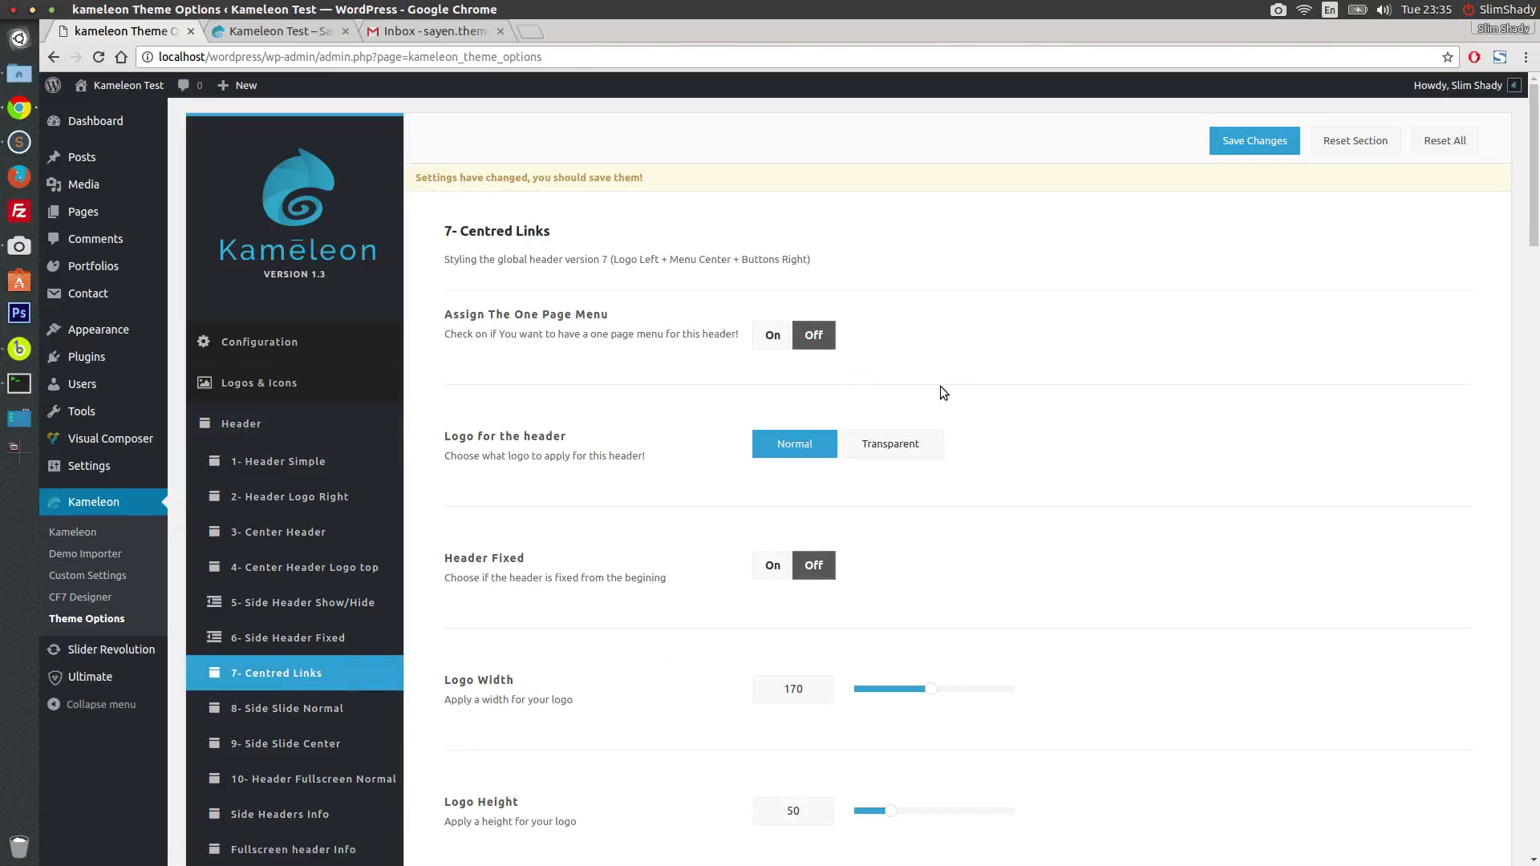
scroll(661, 518, "down", 5)
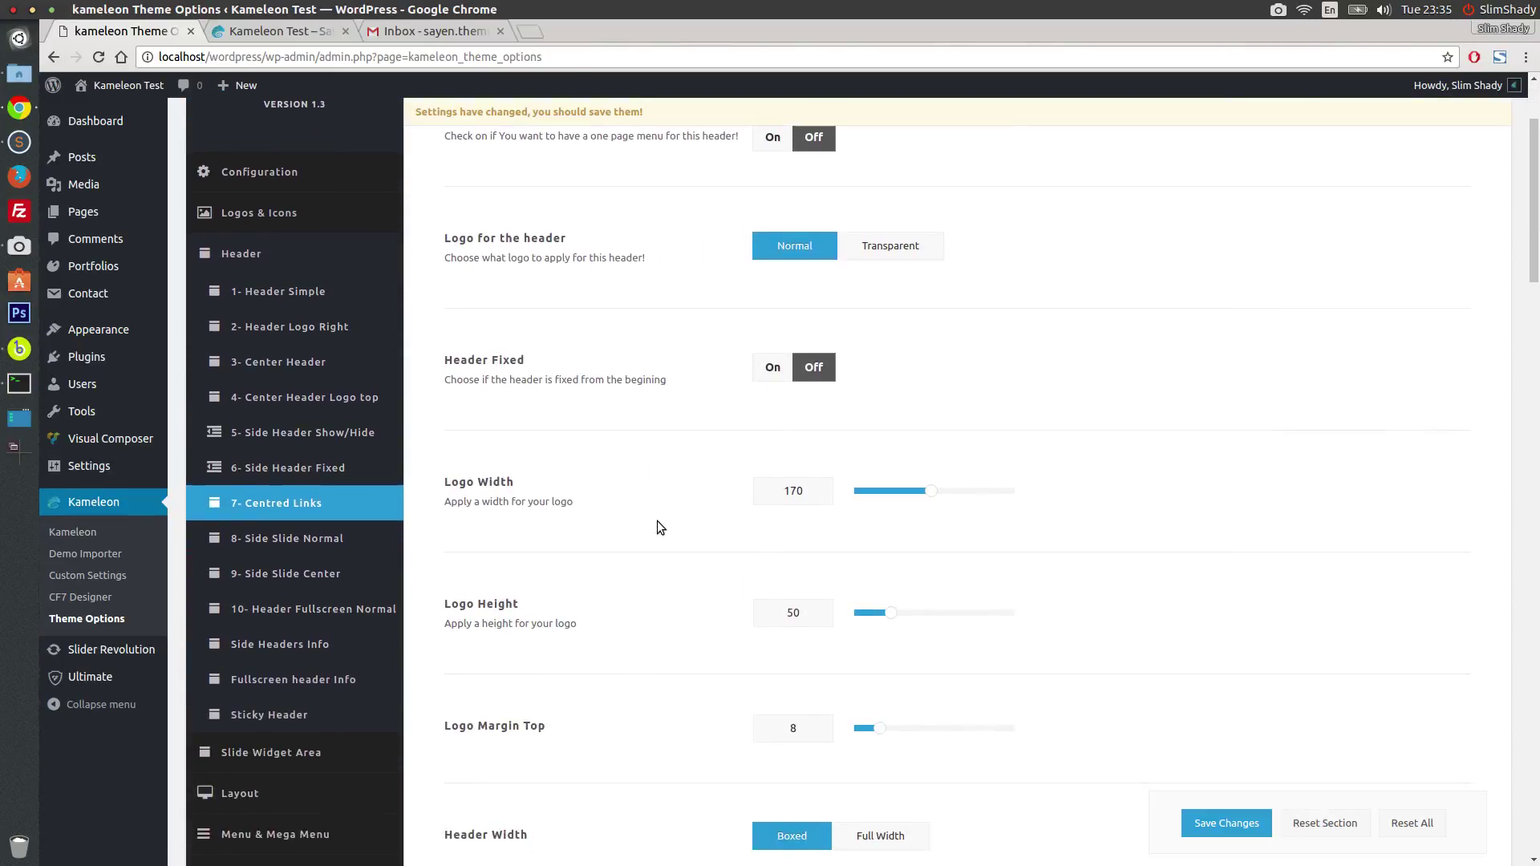
scroll(727, 531, "down", 2)
scroll(618, 527, "down", 5)
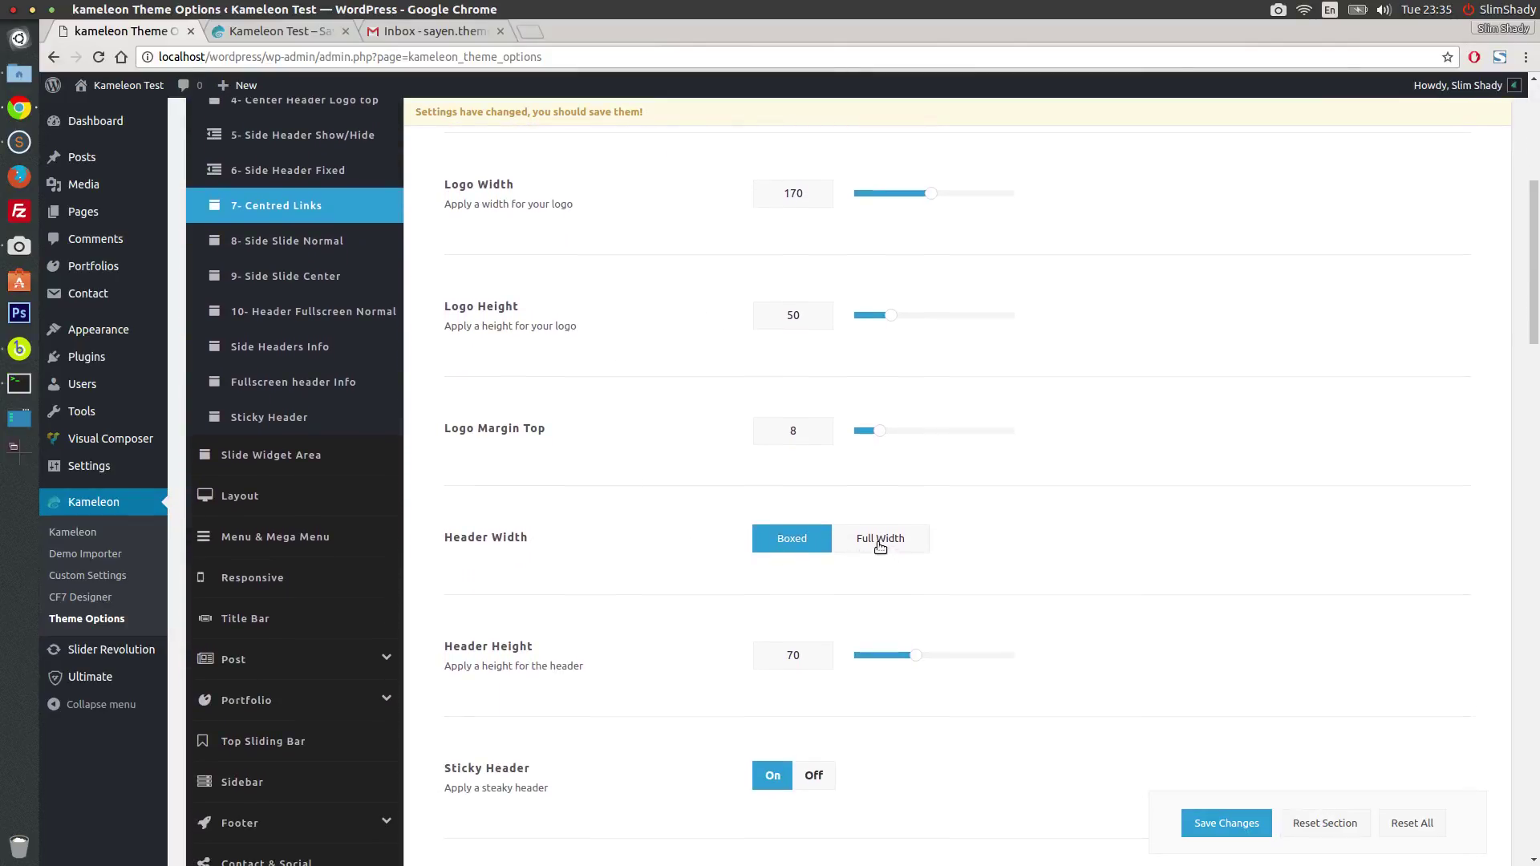
left_click(879, 547)
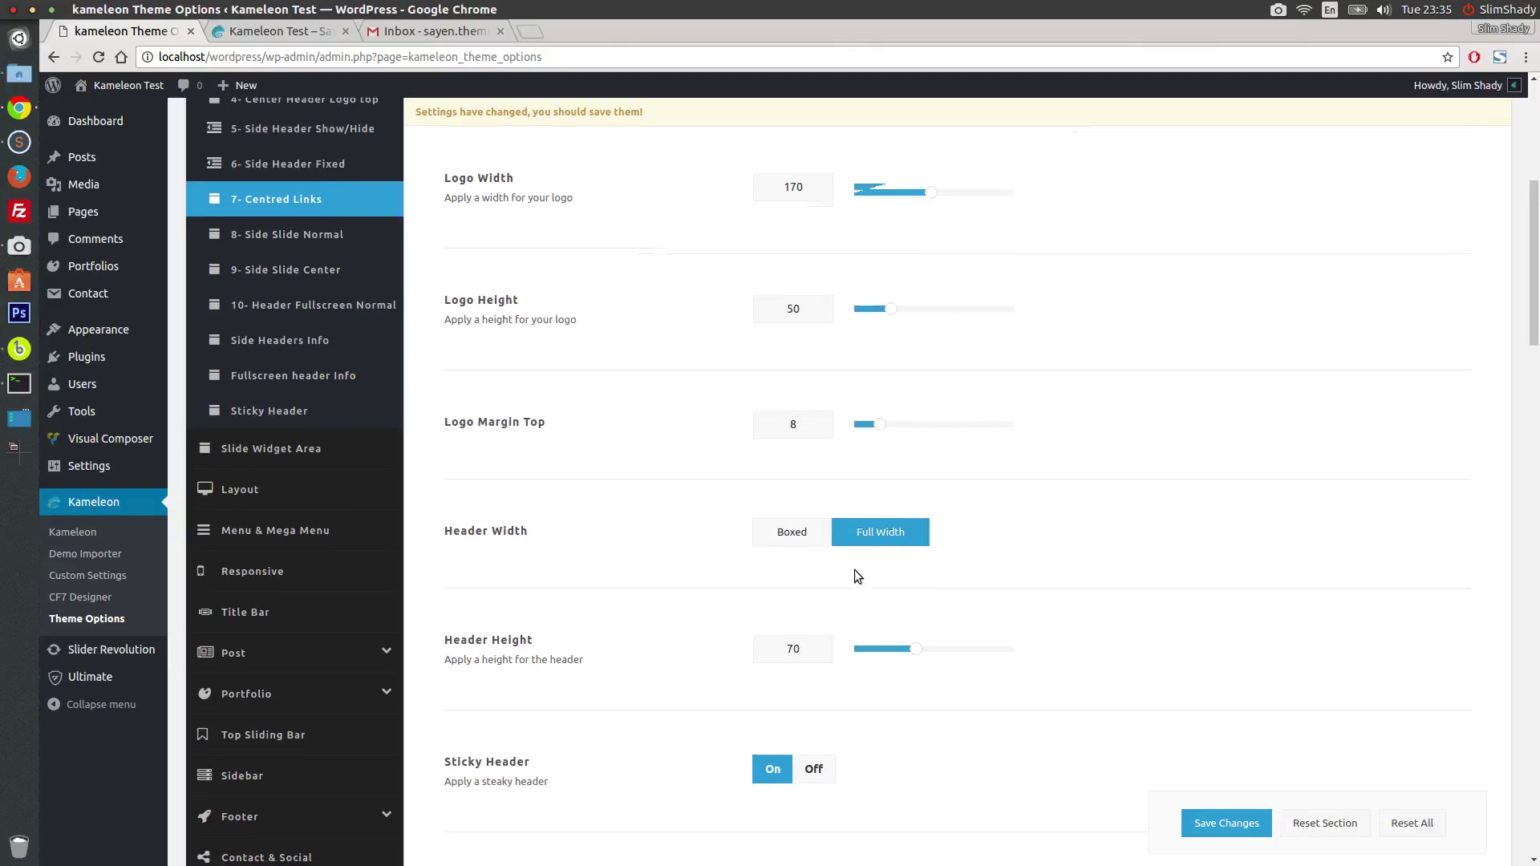
Step: Set the header height of the 7- Centred Links header to 80
scroll(855, 570, "down", 2)
left_click_drag(916, 568, 935, 570)
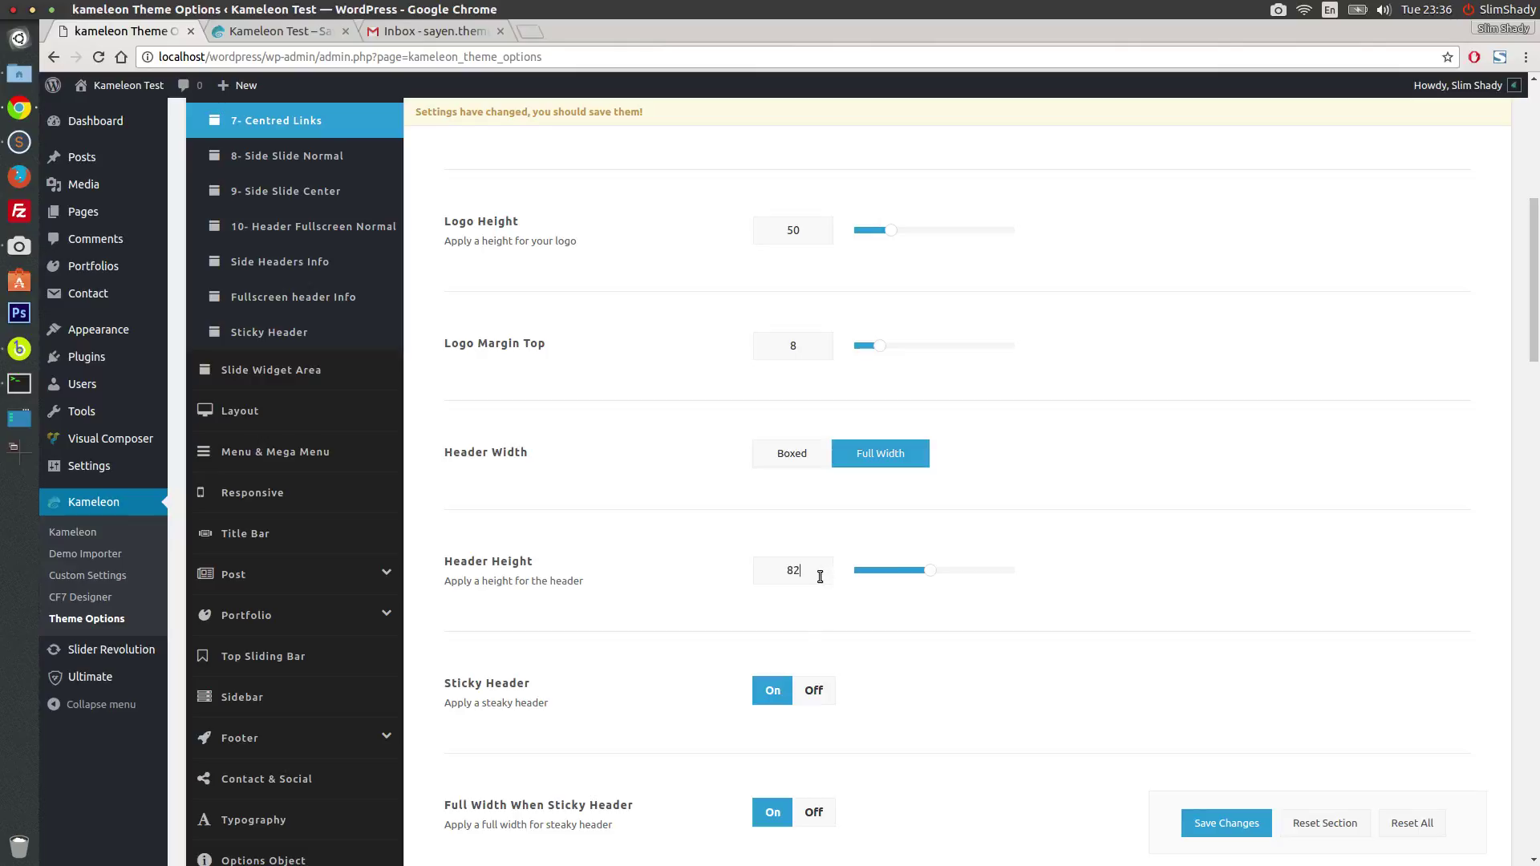
key("BackSpace")
key("BackSpace")
type("20")
Step: Switch the Sticky Header option of the 7- Centred Links header off and back on
scroll(710, 602, "down", 4)
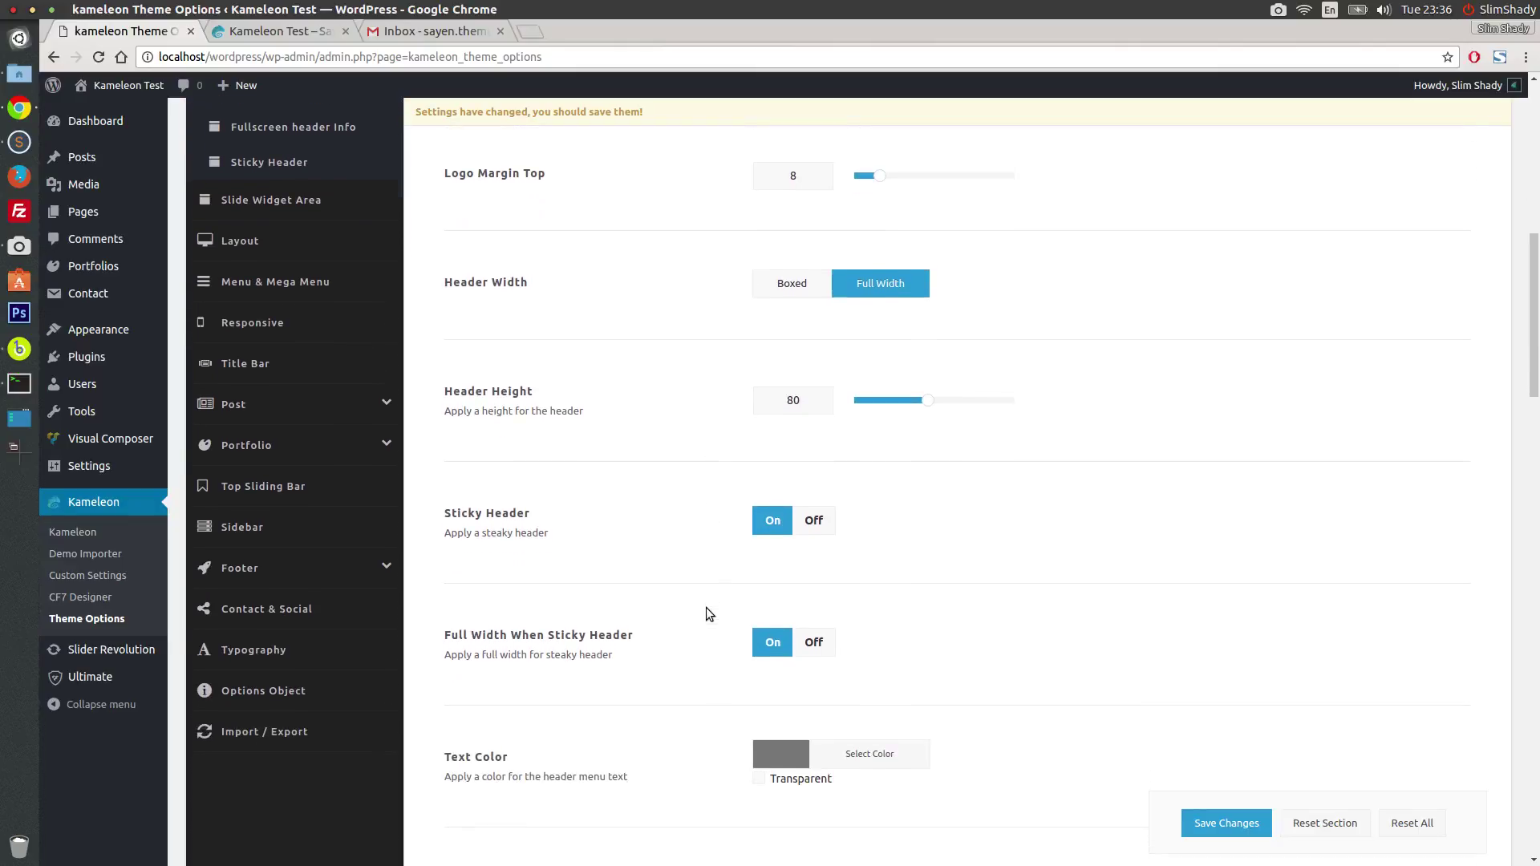
left_click(814, 521)
left_click(772, 521)
Step: Examine how the header behaves on the site's home page when the page is scrolled
left_click(278, 30)
scroll(483, 358, "down", 3)
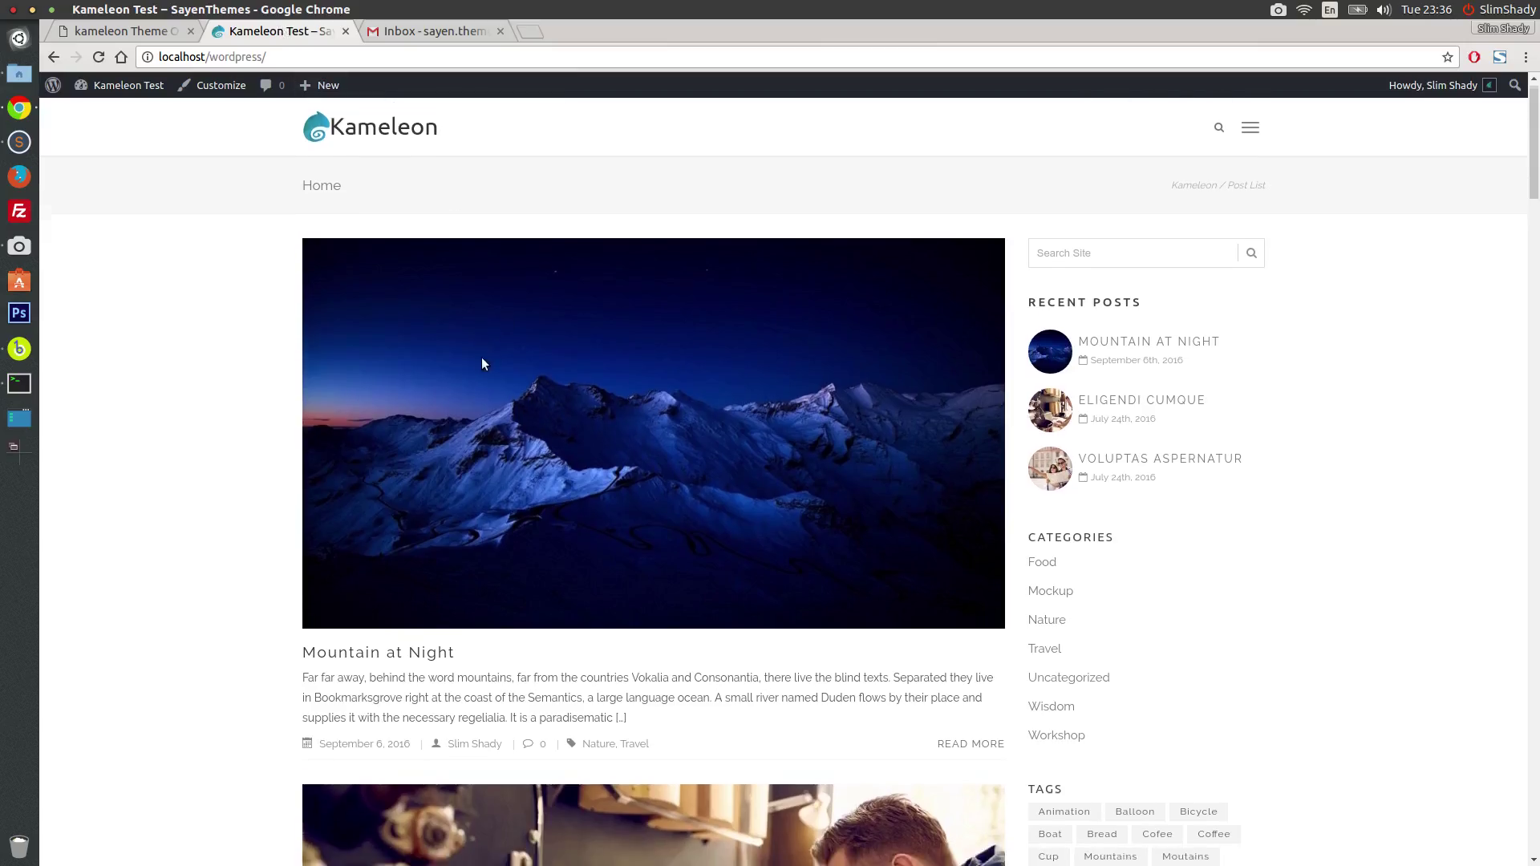
scroll(444, 355, "up", 3)
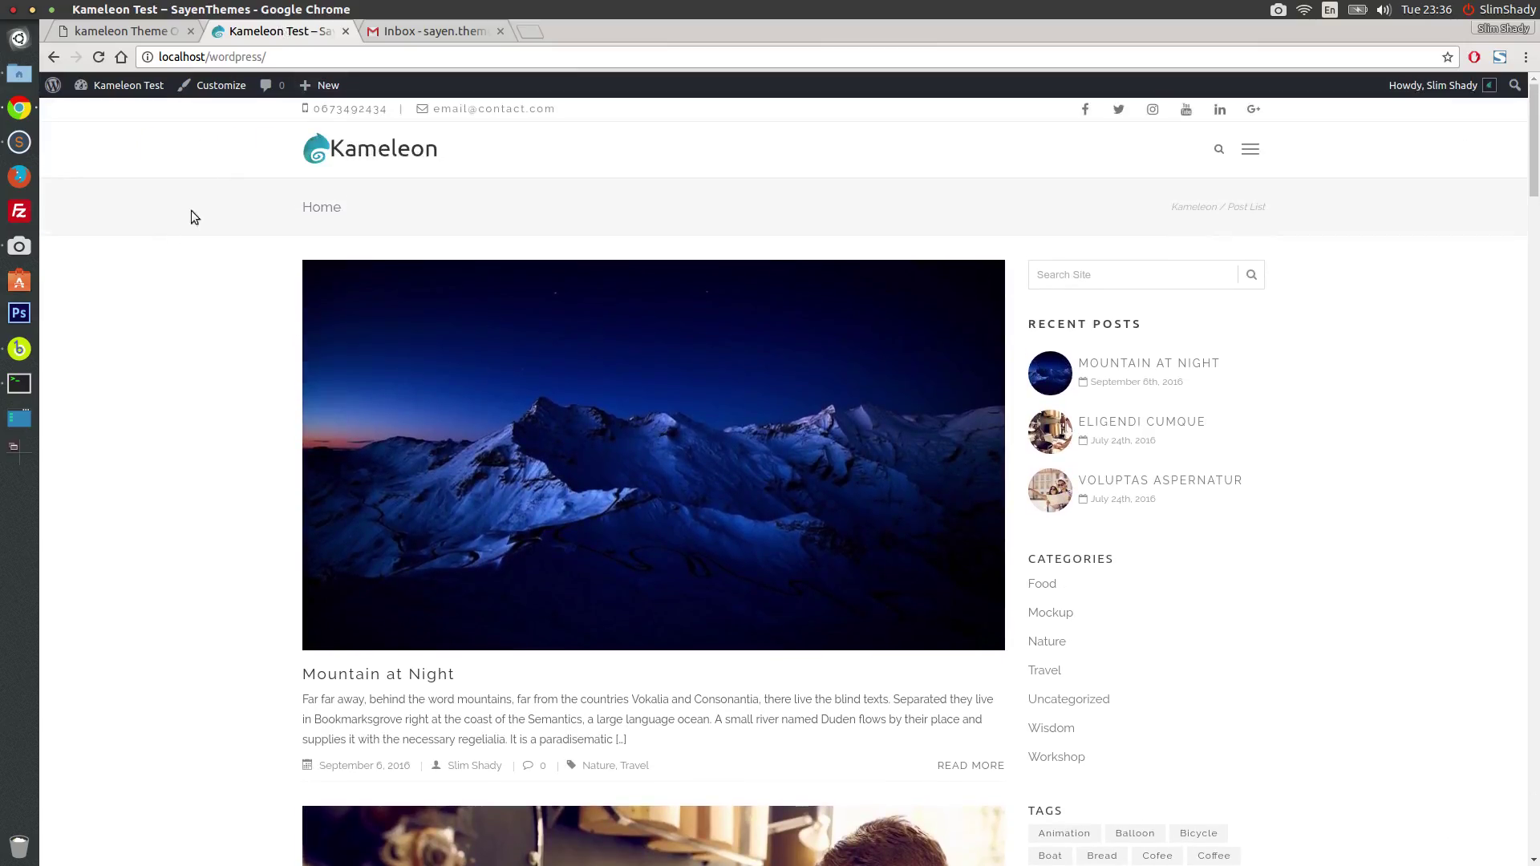
Step: Set the Text Color of the 7- Centred Links header to #191919
left_click(128, 31)
scroll(1055, 637, "down", 3)
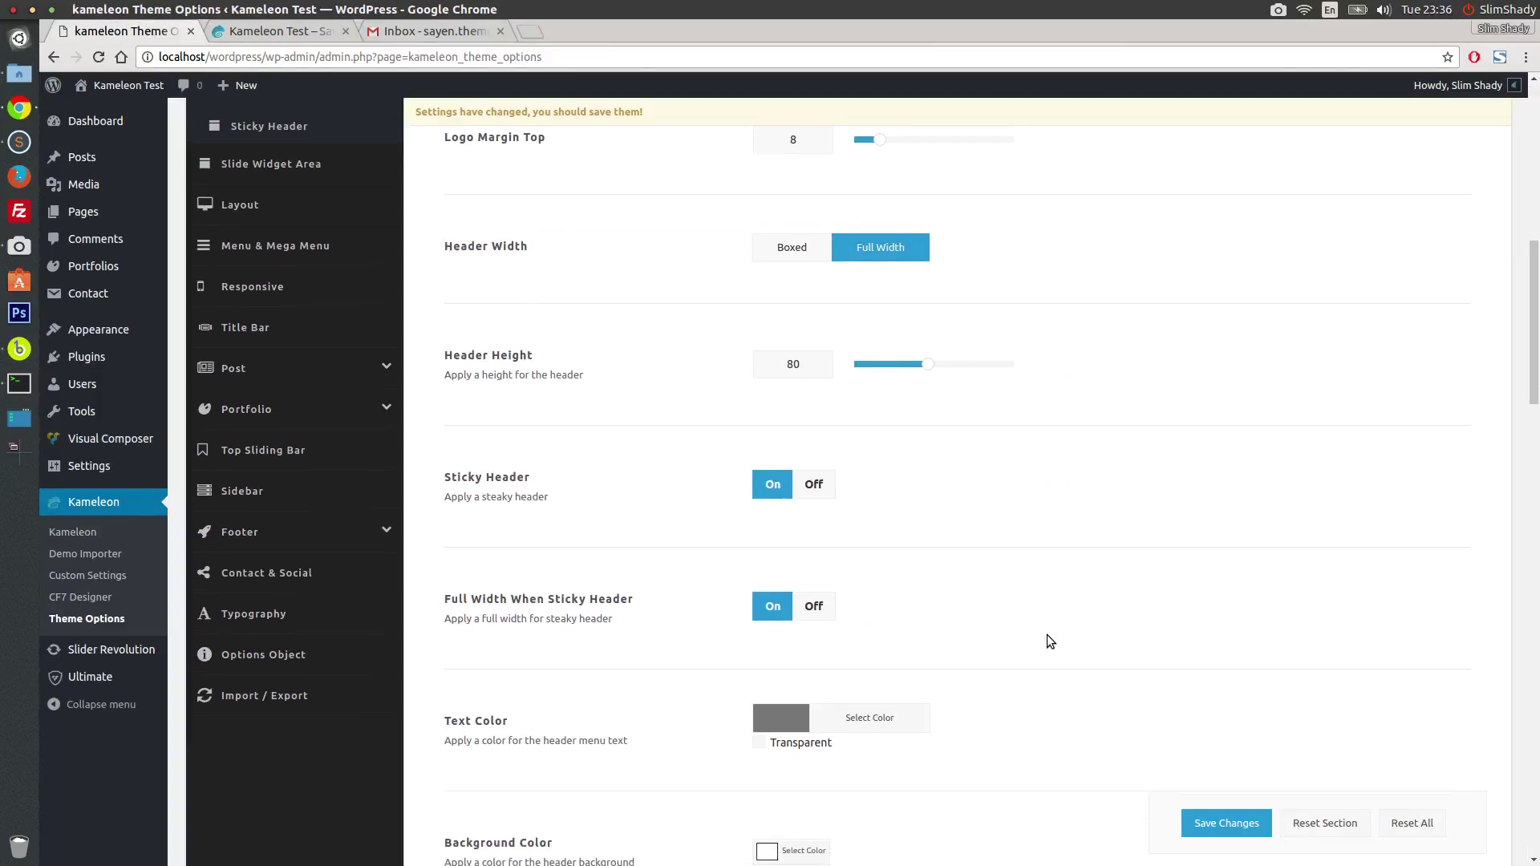
scroll(1024, 623, "down", 1)
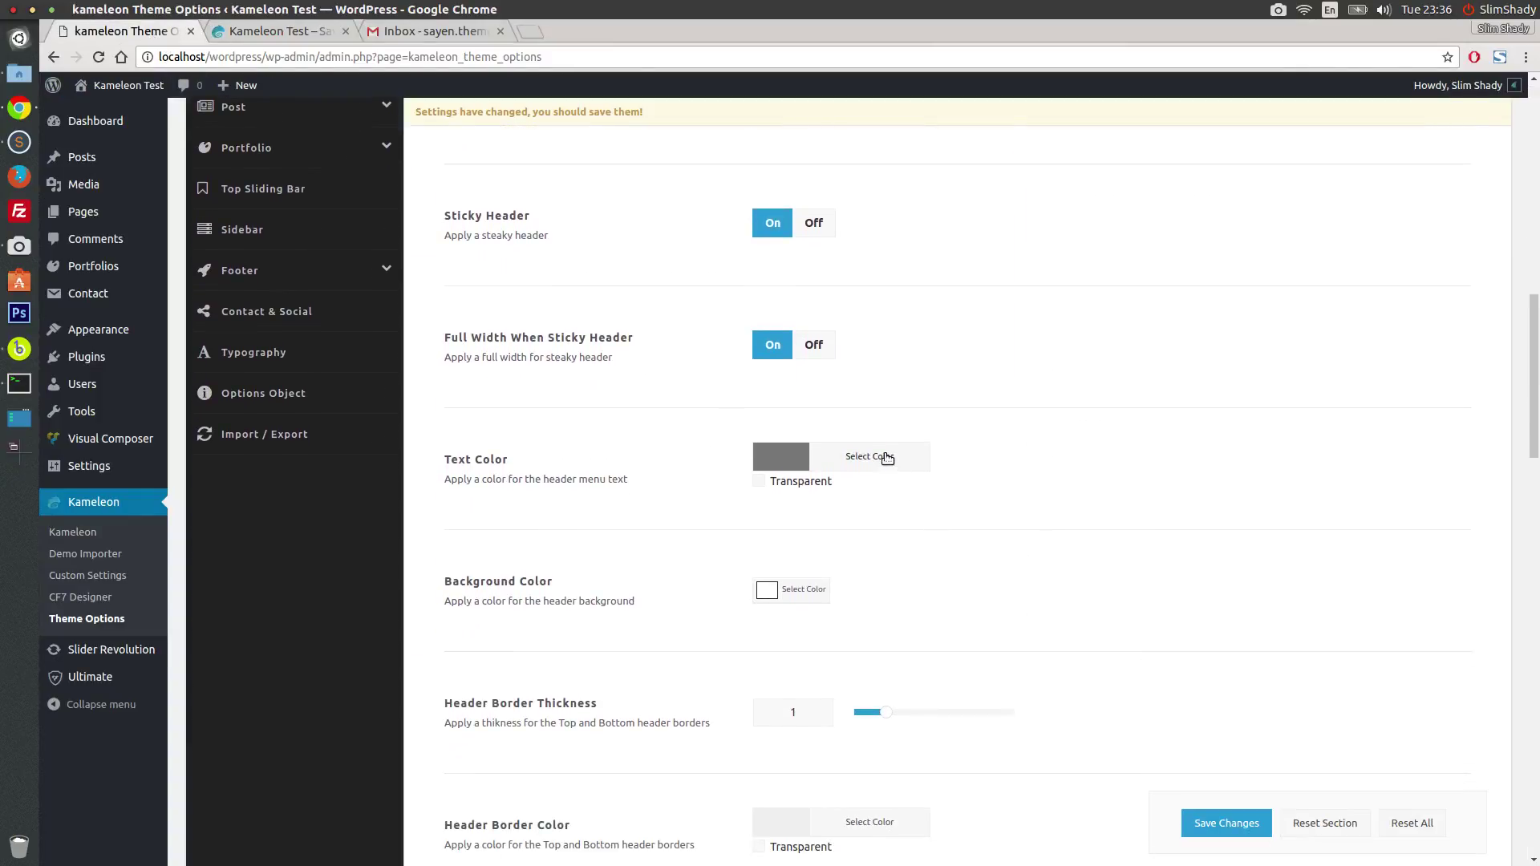
left_click(884, 454)
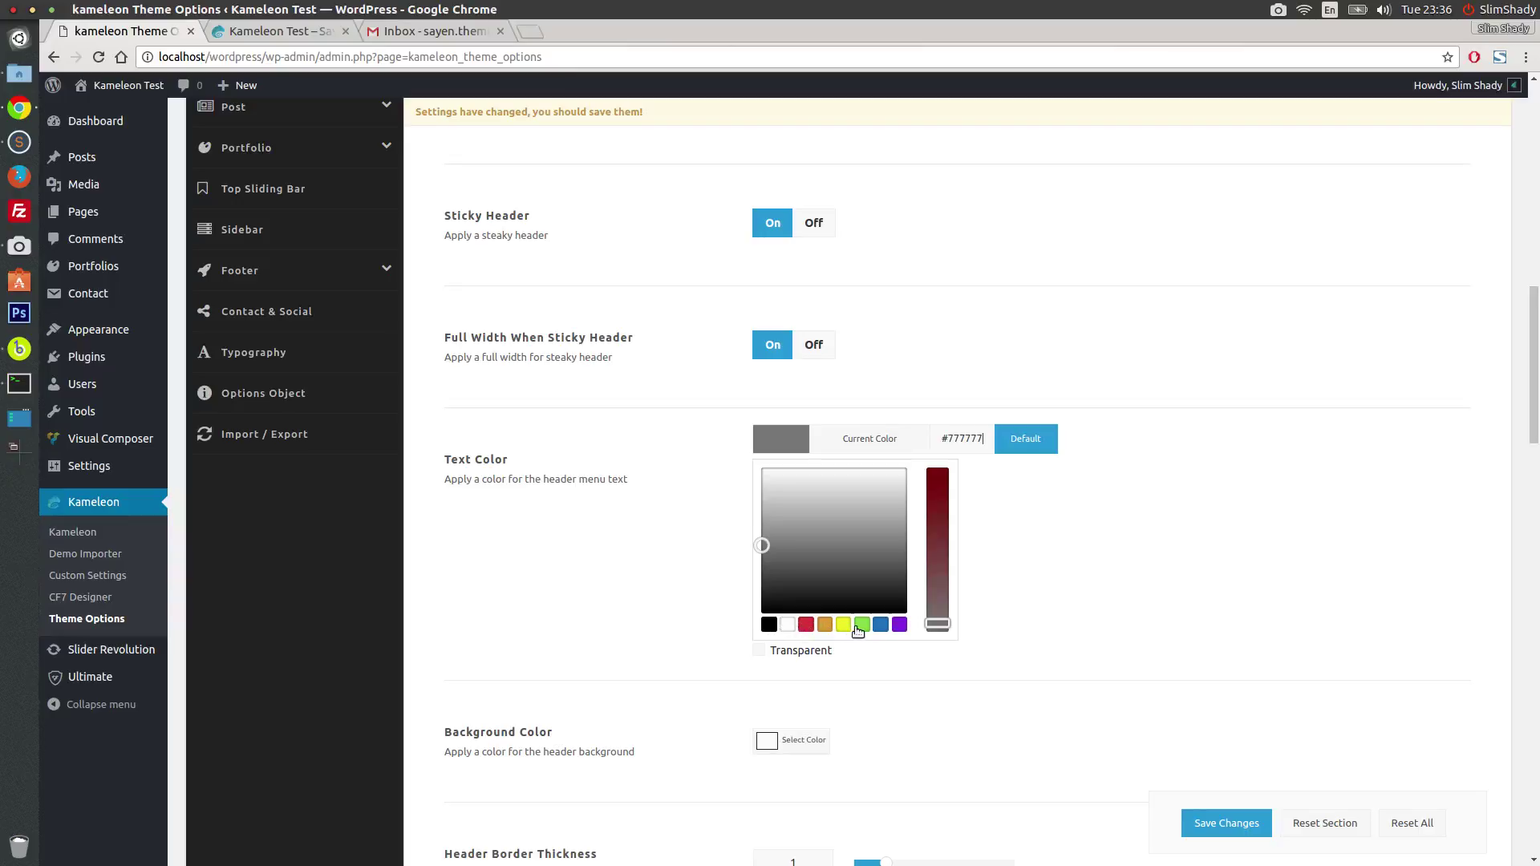
left_click_drag(803, 602, 747, 600)
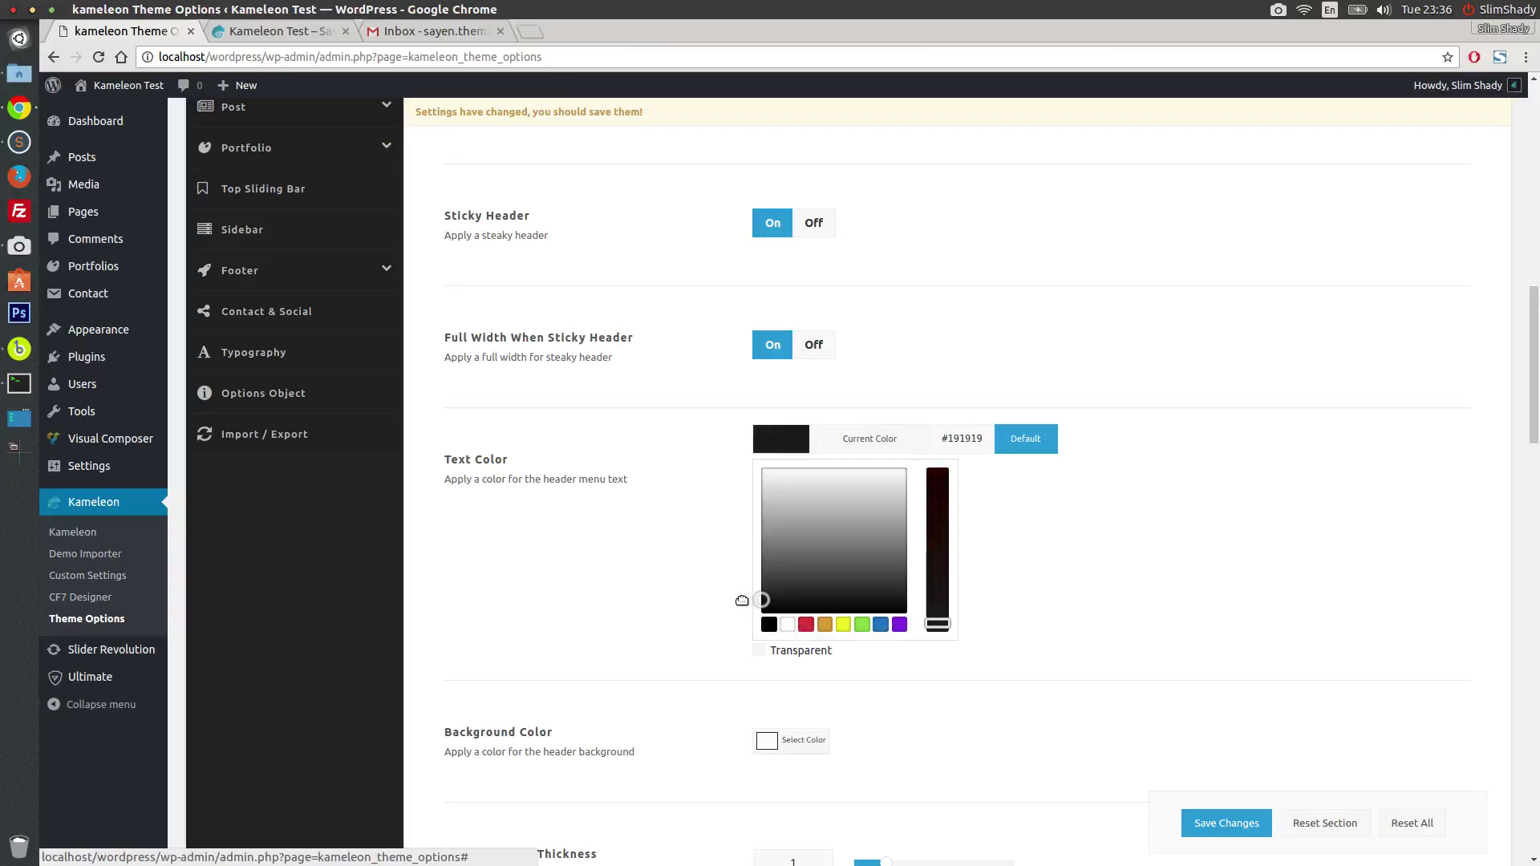
left_click(646, 579)
left_click(281, 30)
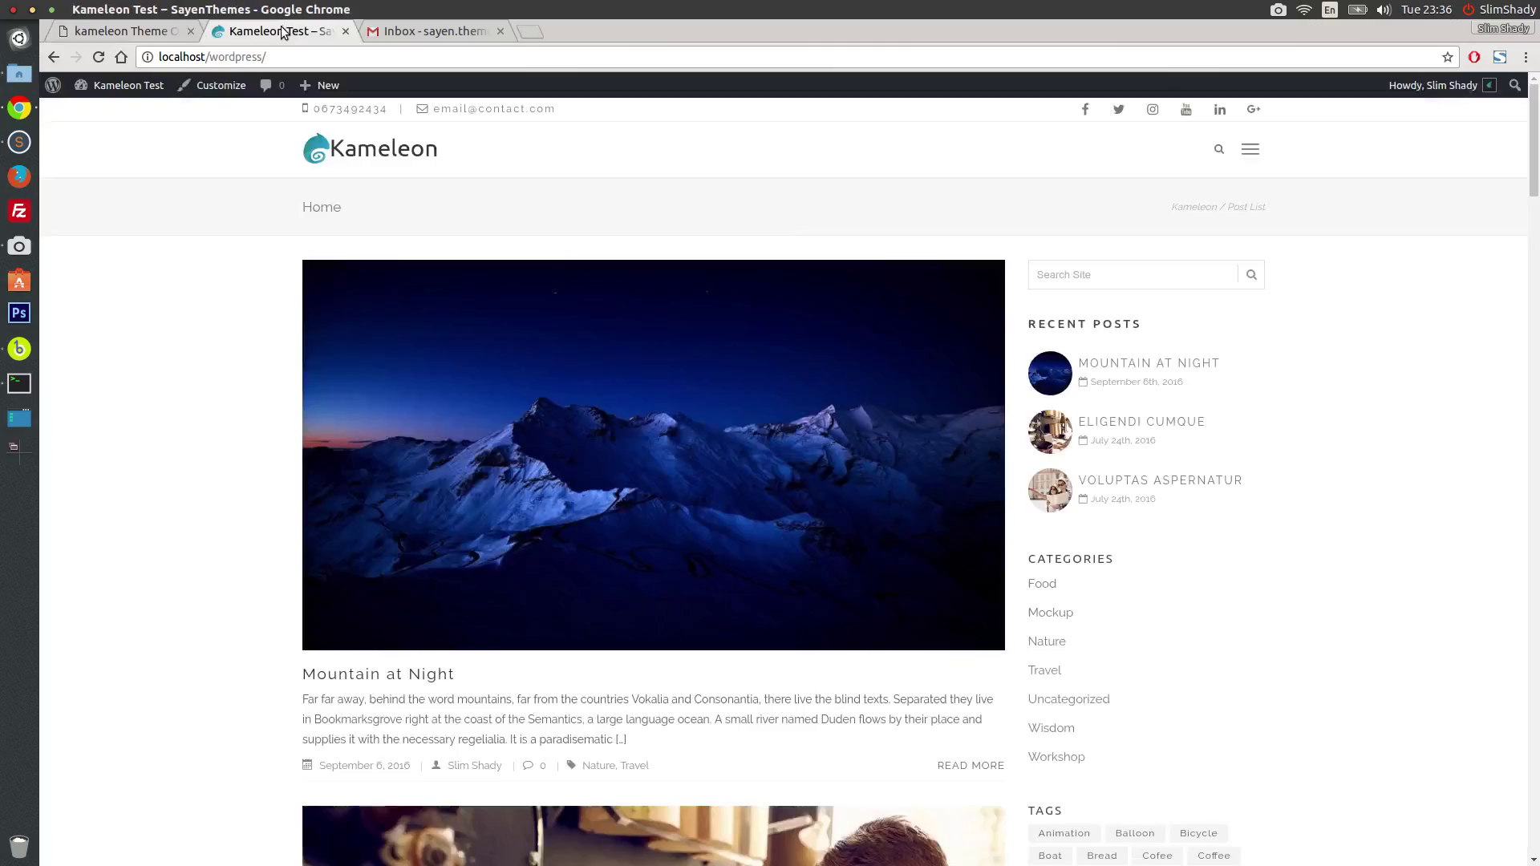
left_click(112, 32)
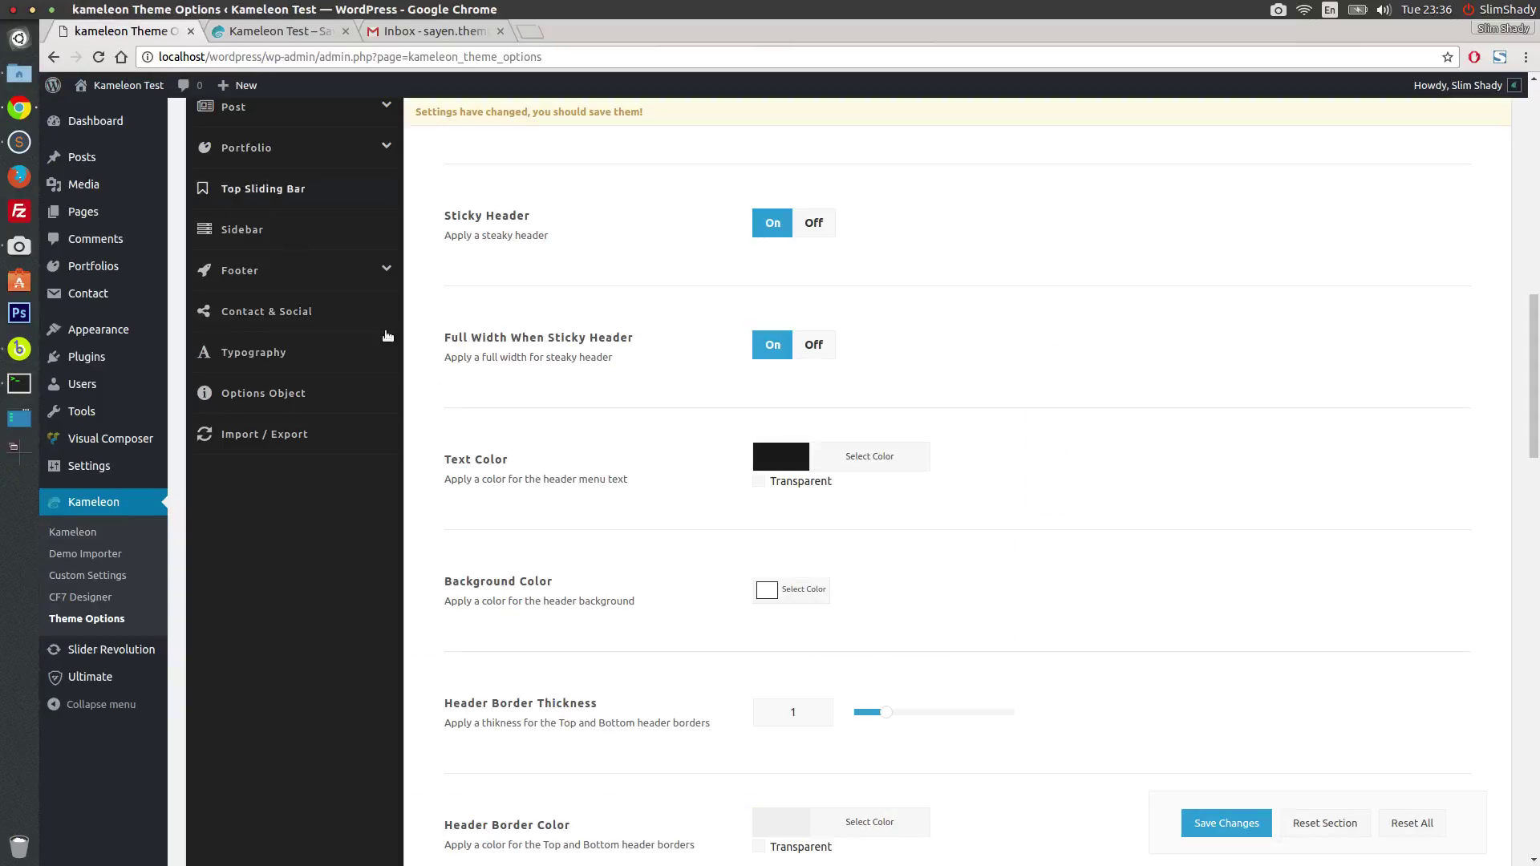
Step: Set the header's Background Color to black and its Text Color to white
left_click(804, 600)
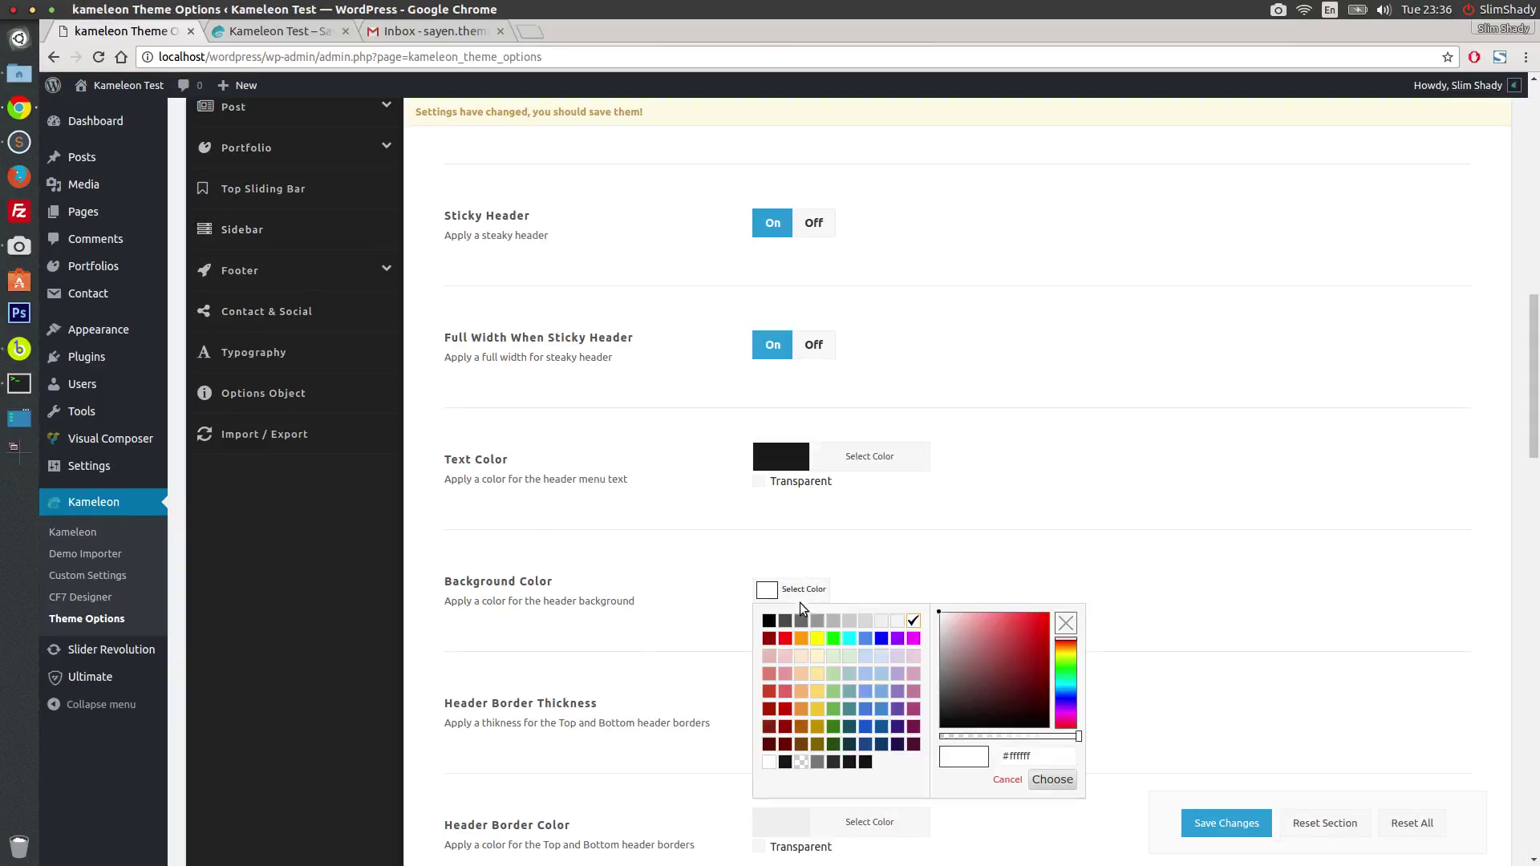
left_click(770, 620)
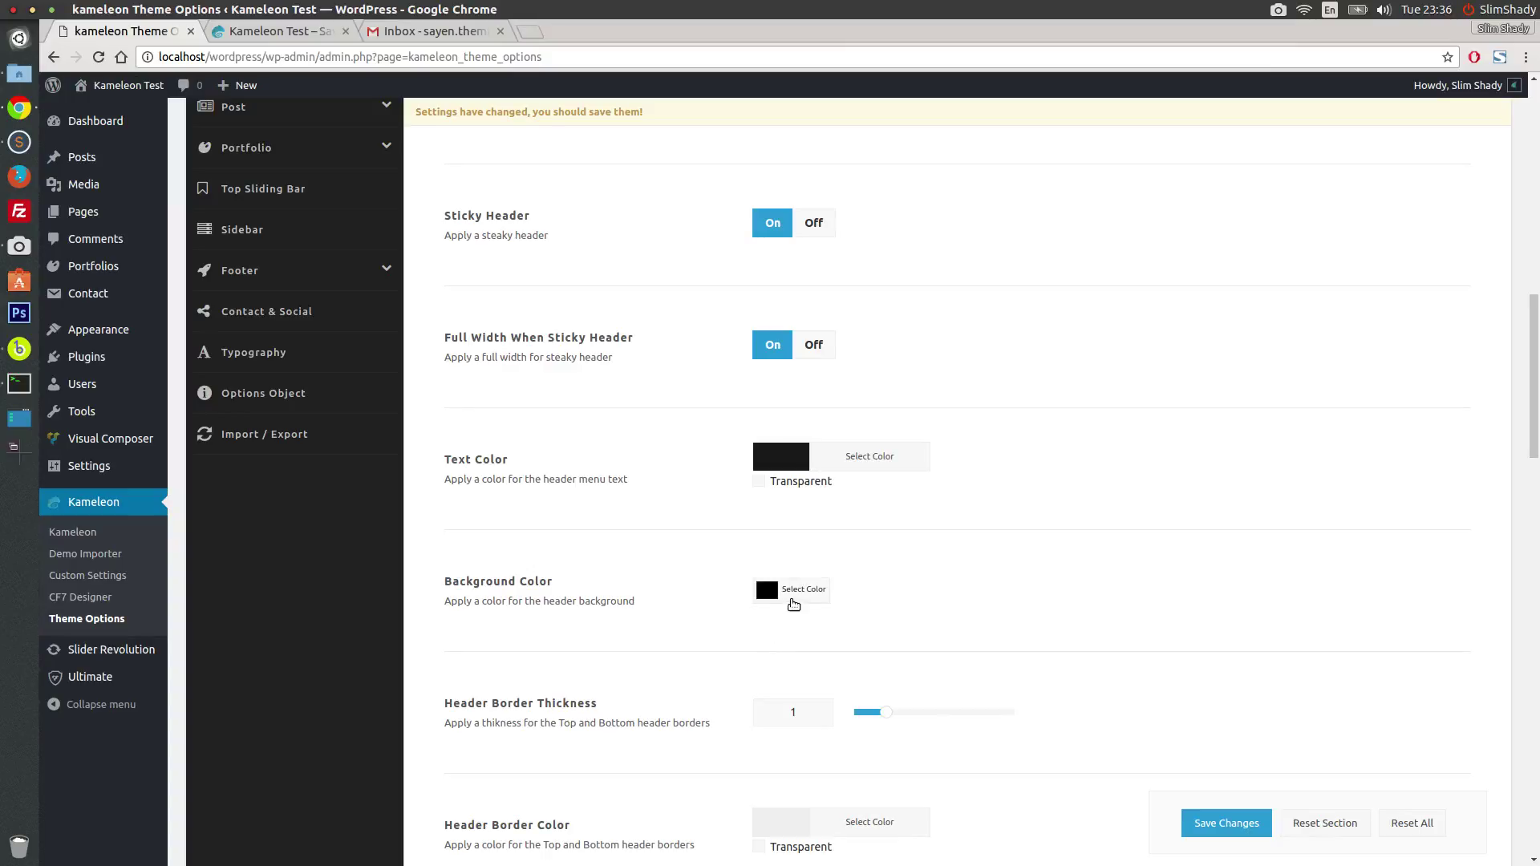
scroll(725, 574, "up", 2)
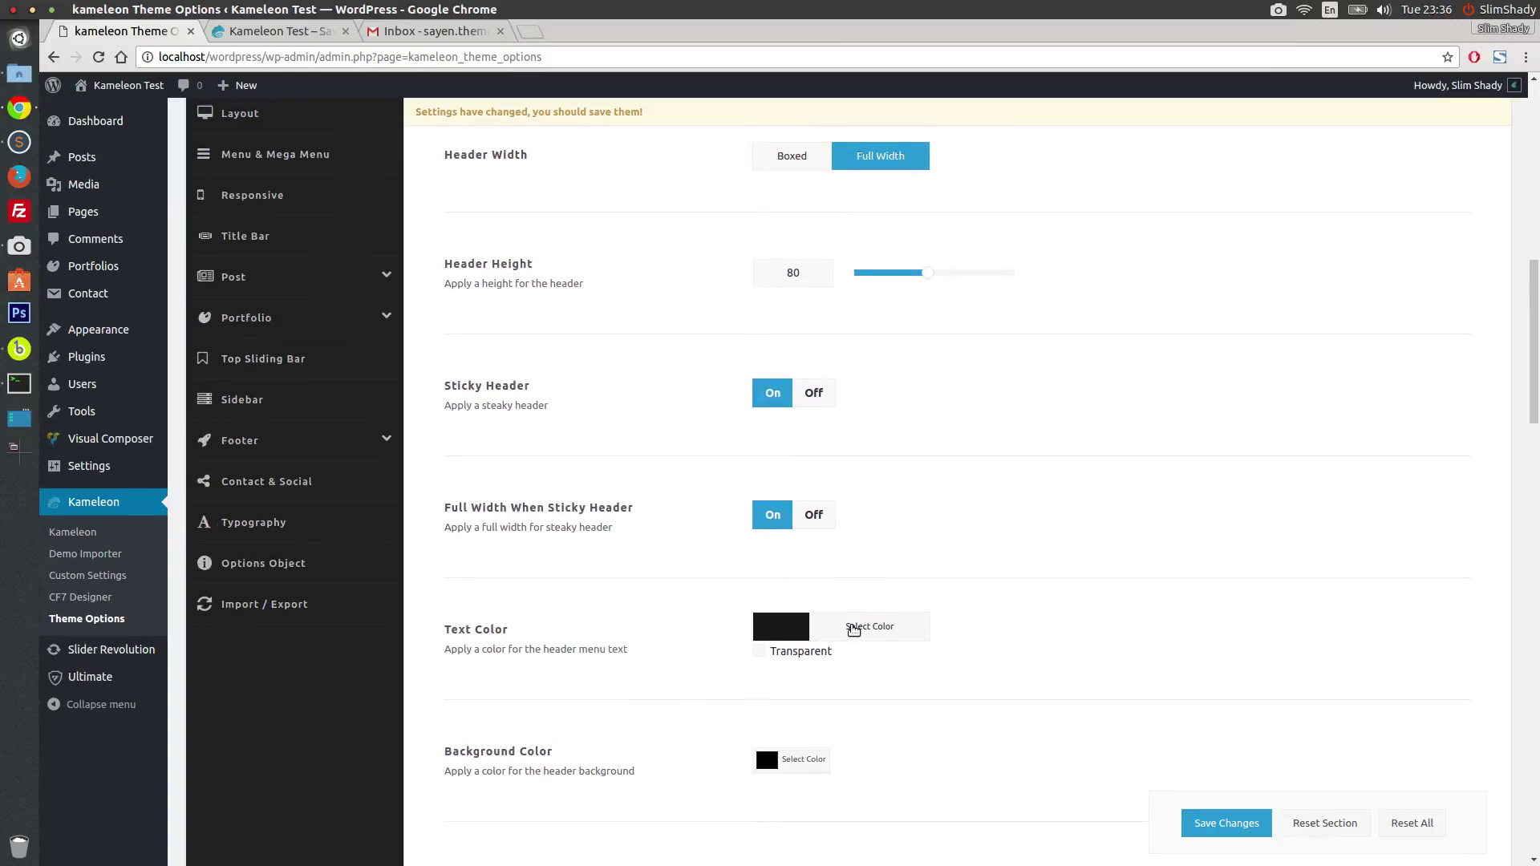
left_click(862, 610)
left_click(677, 608)
Step: Set the logo for the header to Transparent and switch Top Extra Header Information off
scroll(781, 573, "up", 3)
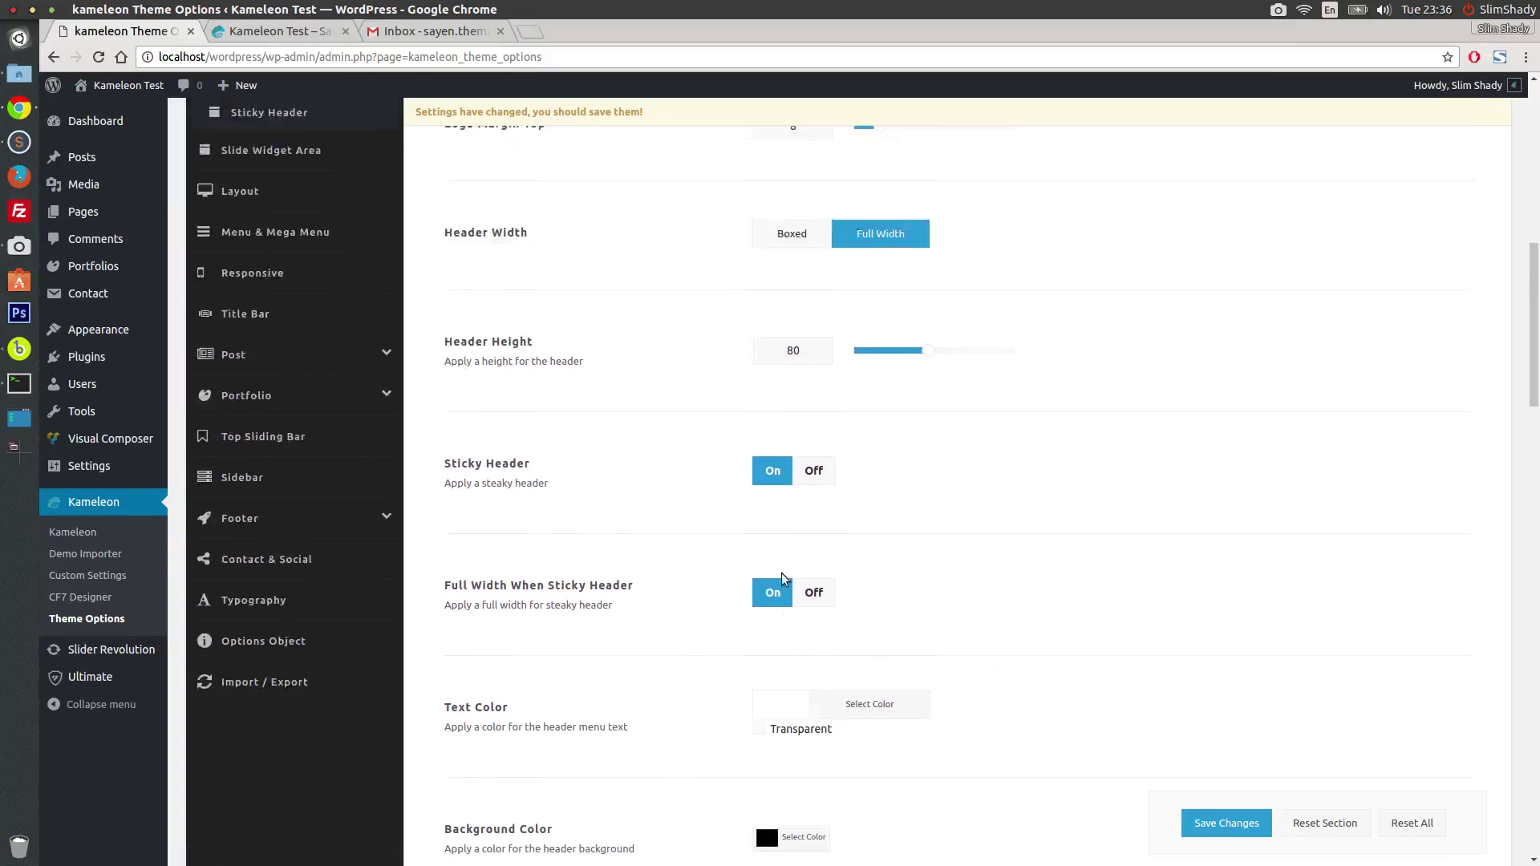
scroll(796, 584, "up", 5)
left_click(859, 211)
scroll(923, 562, "down", 10)
scroll(921, 575, "down", 5)
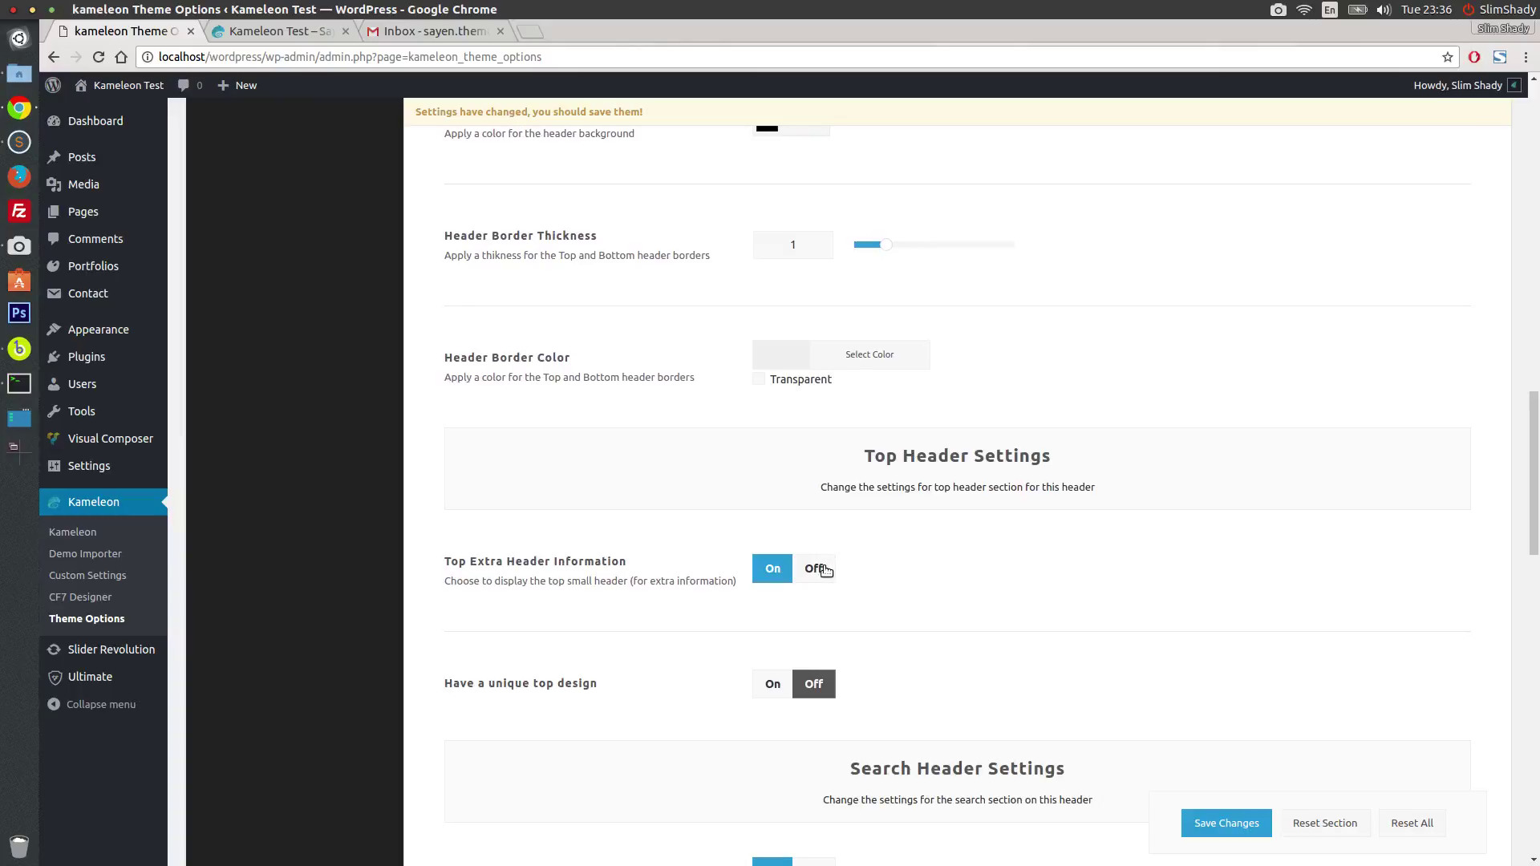
left_click(827, 570)
Step: Switch the header search off and back on, and the header's WooCommerce cart on and back off
scroll(1062, 743, "down", 3)
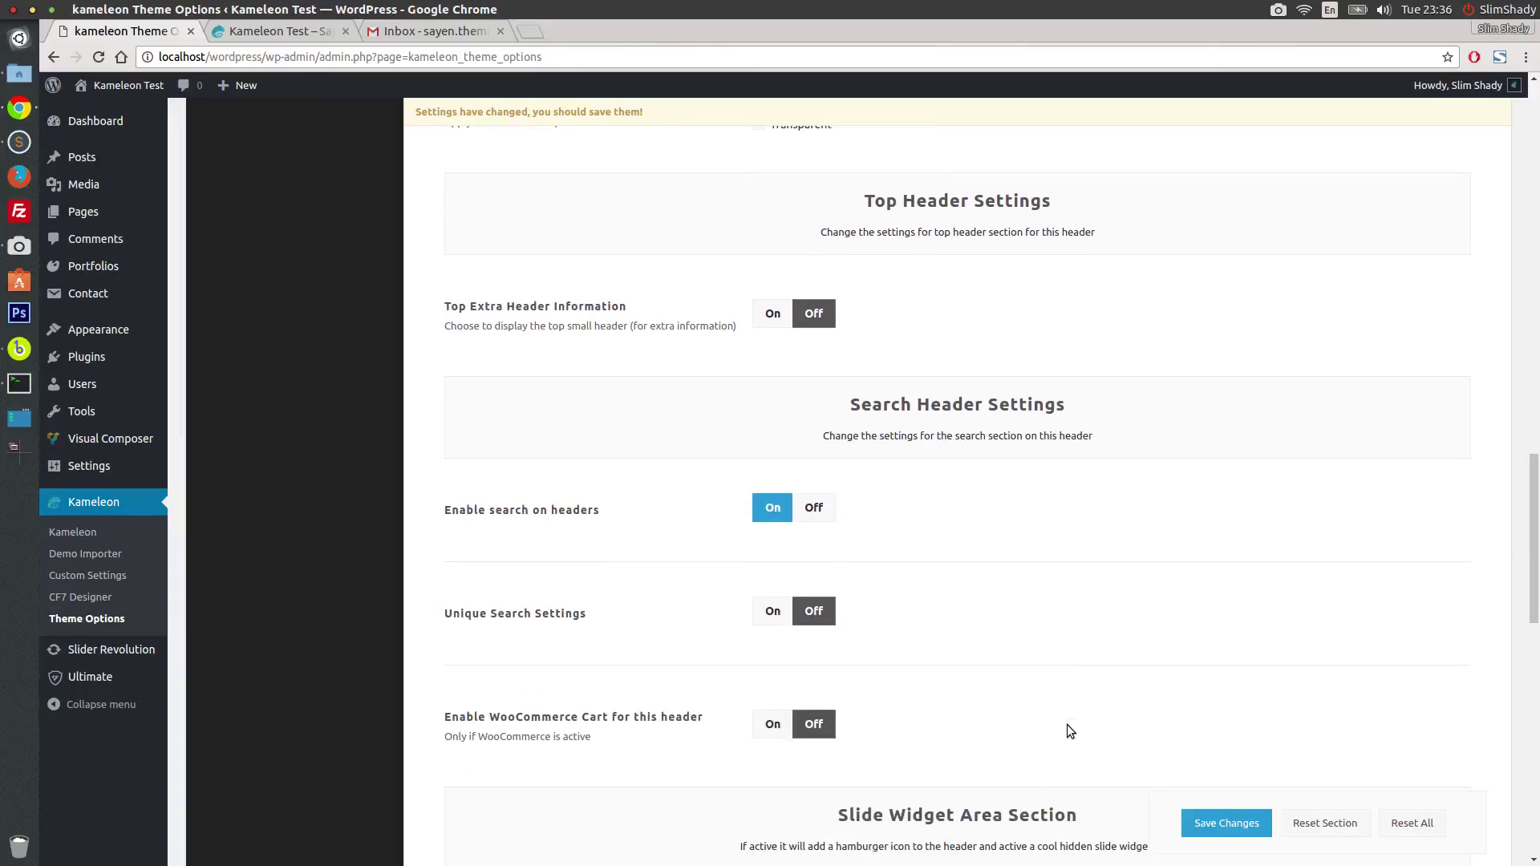
left_click(814, 511)
left_click(772, 507)
left_click(772, 726)
left_click(814, 726)
Step: Switch Unique Search Settings on, view the available Search Style options, and switch the unique settings back off
left_click(769, 612)
scroll(828, 626, "down", 3)
left_click(815, 470)
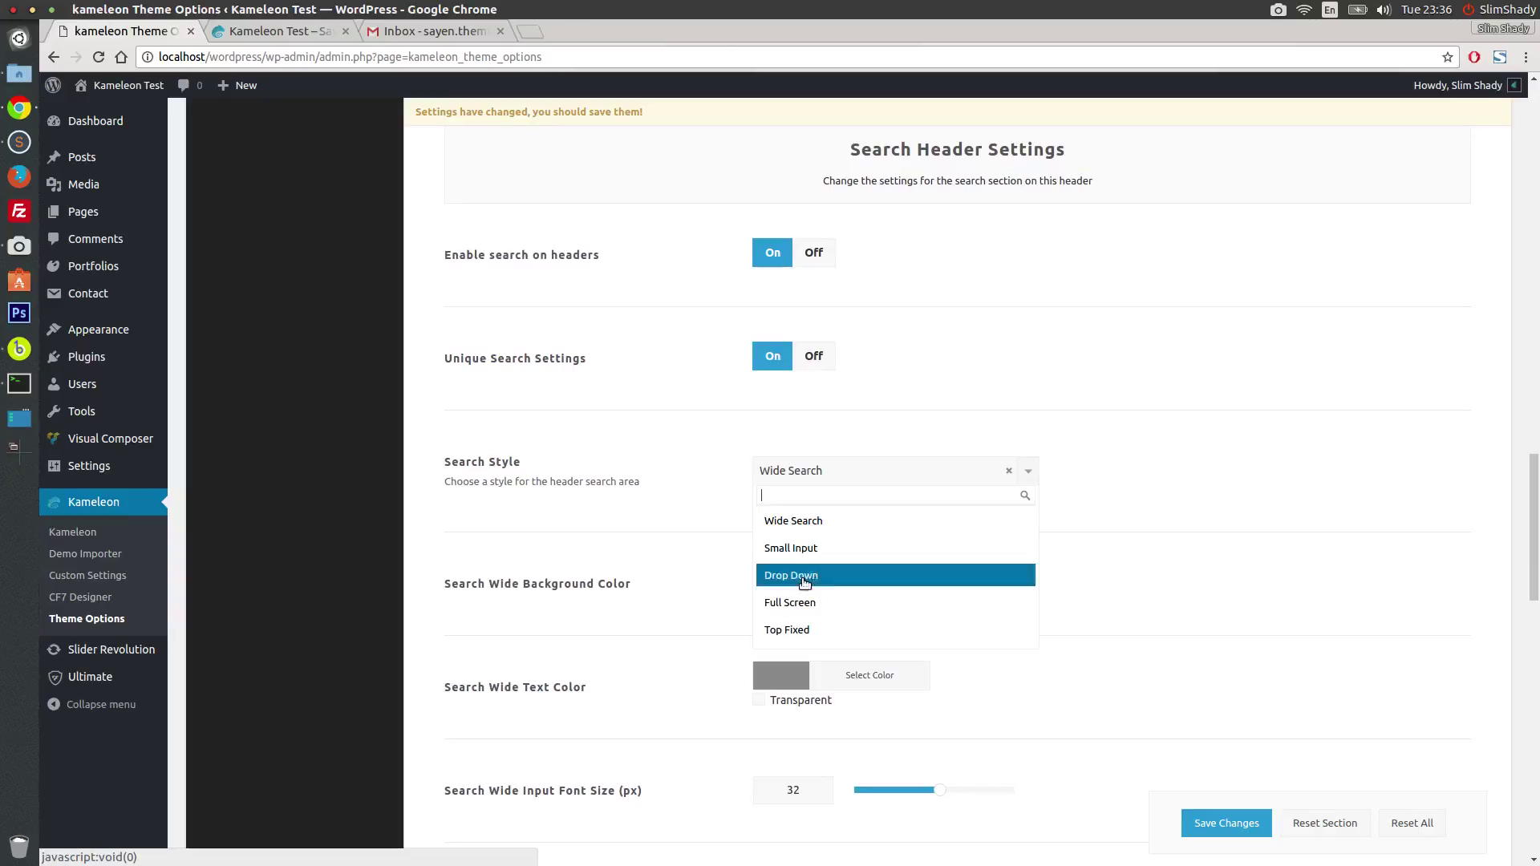
left_click(813, 355)
left_click(813, 355)
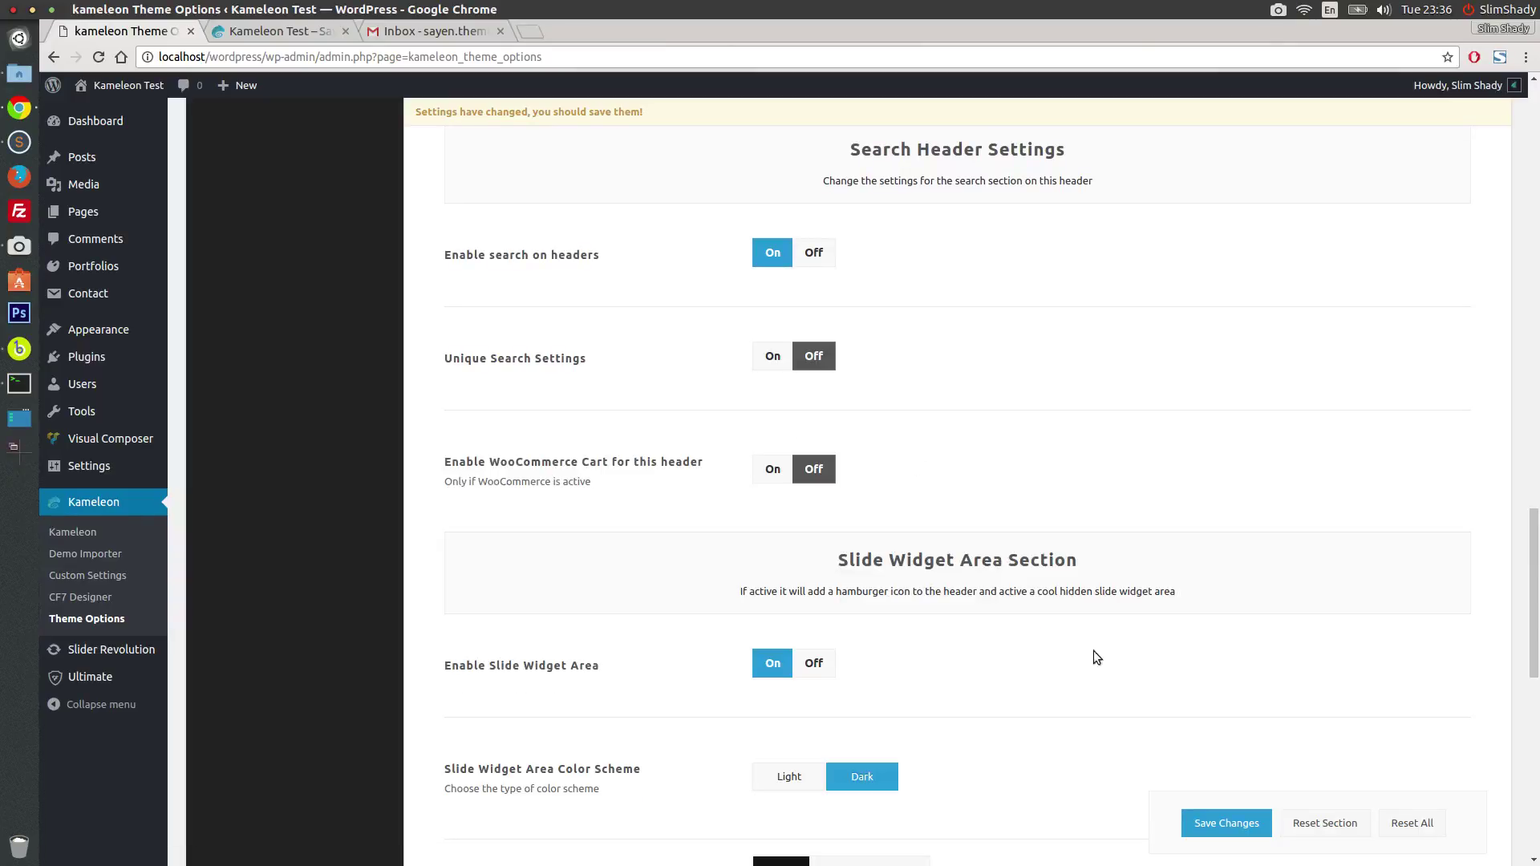
Step: Save the header settings and try opening and closing the header search on the reloaded home page
left_click(1208, 825)
left_click(277, 31)
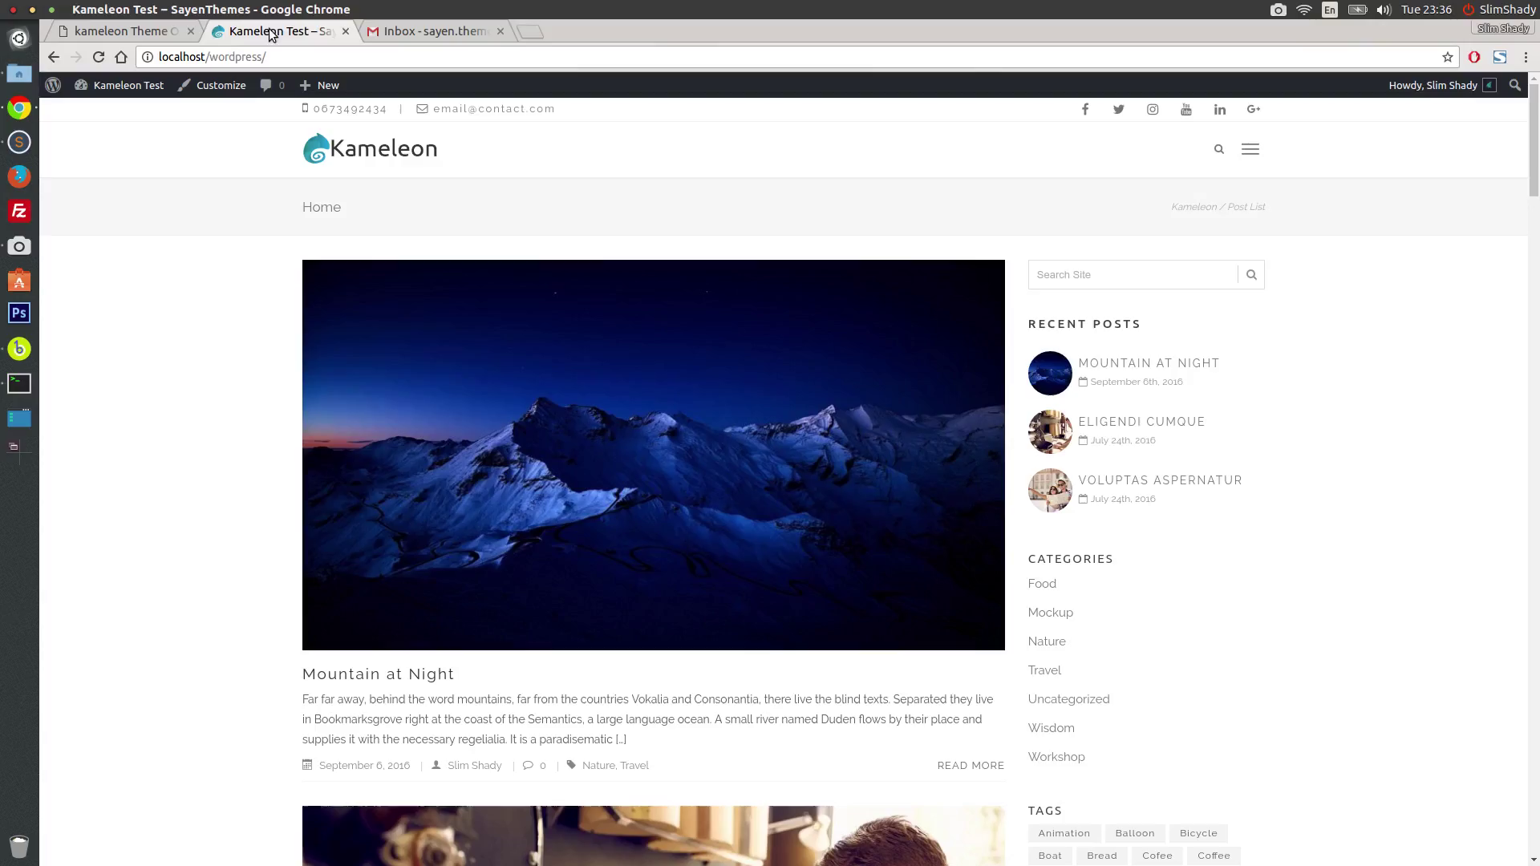
left_click(99, 56)
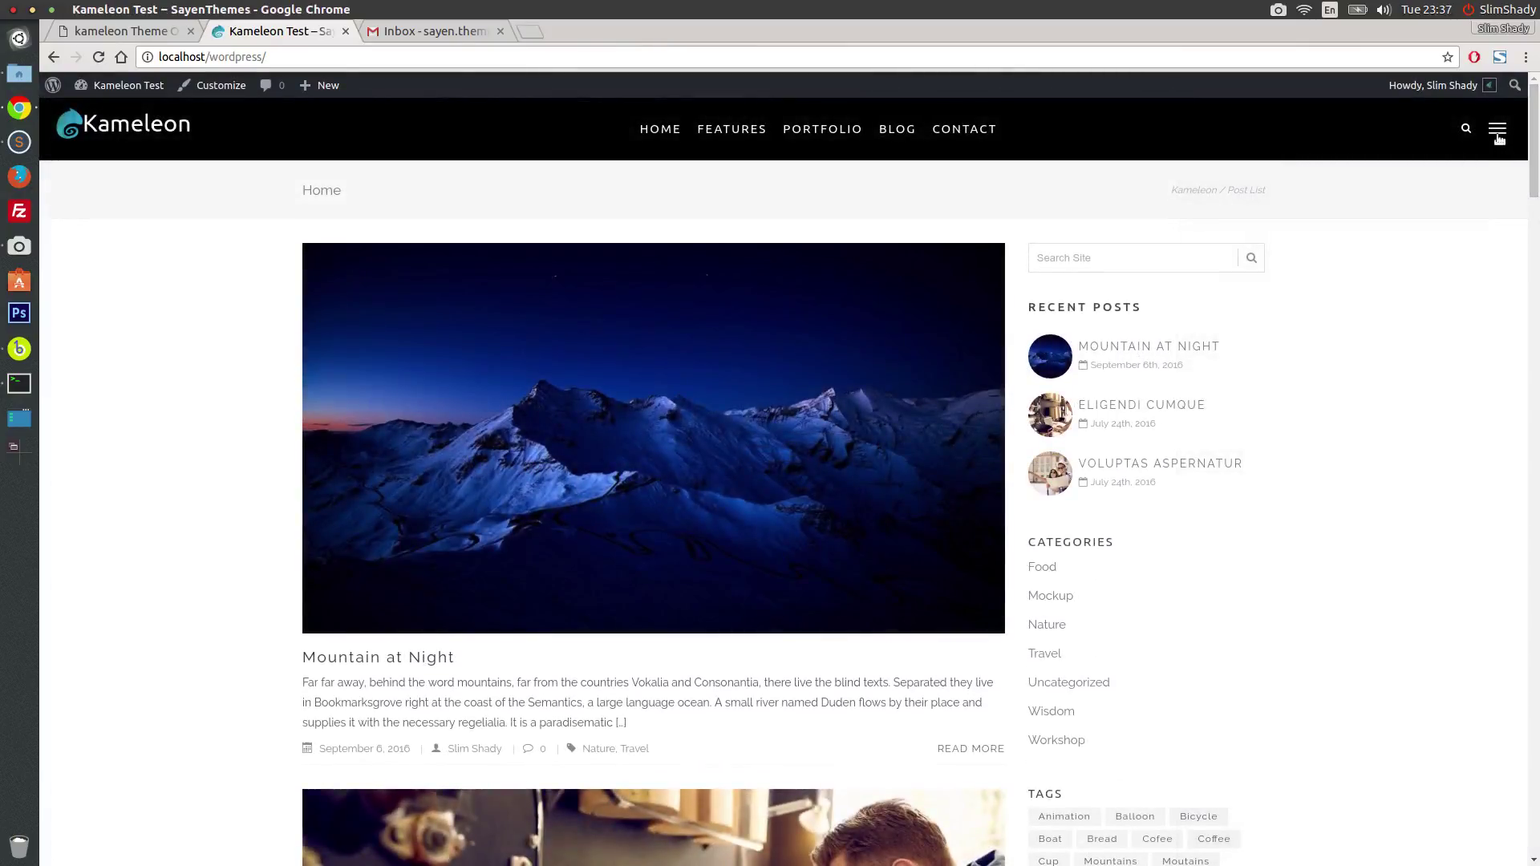
left_click(1467, 129)
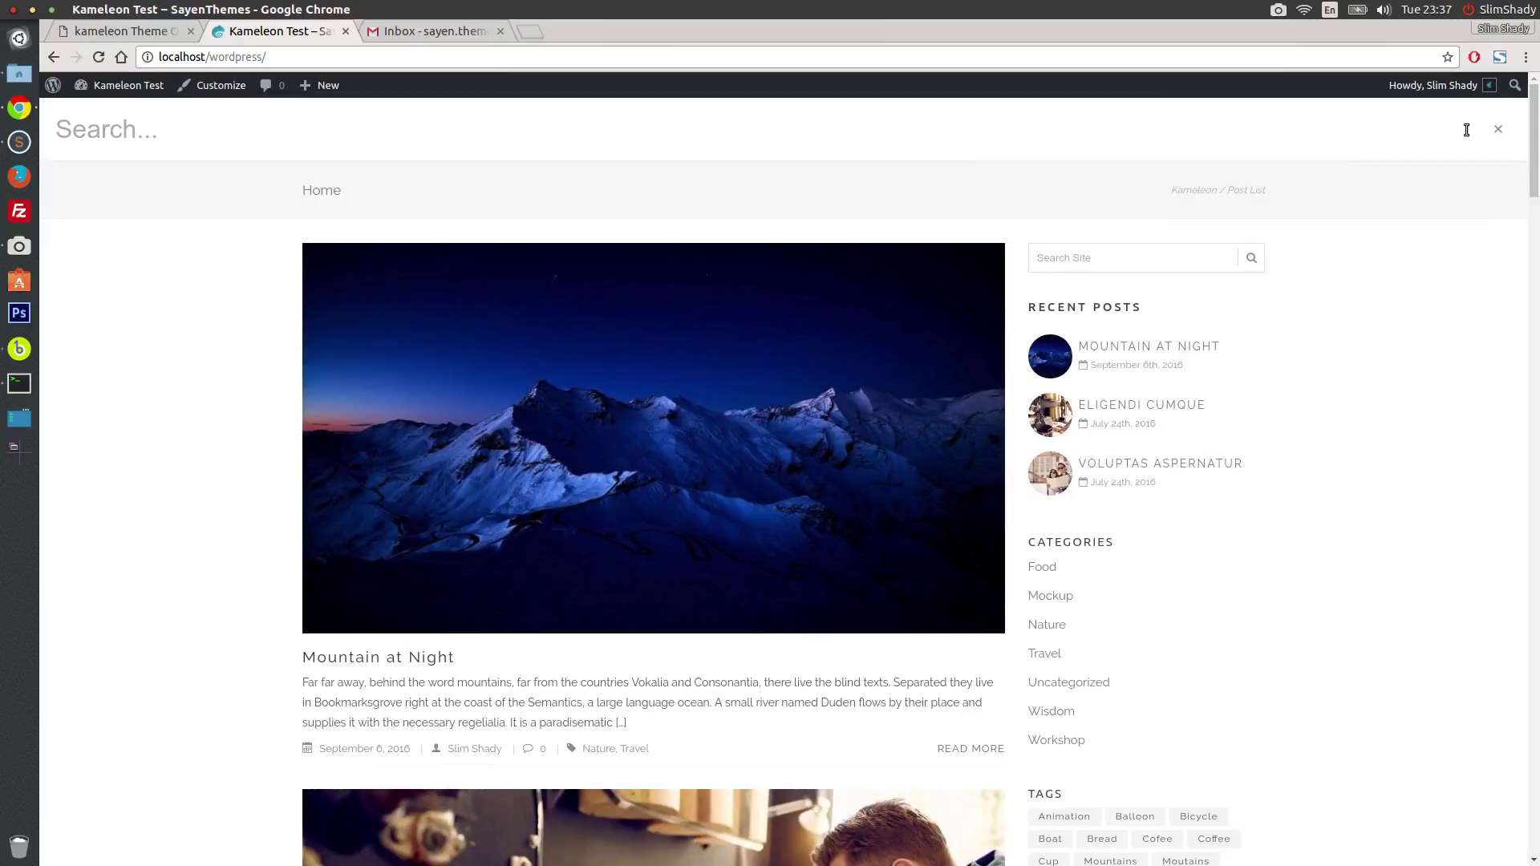
left_click(1496, 132)
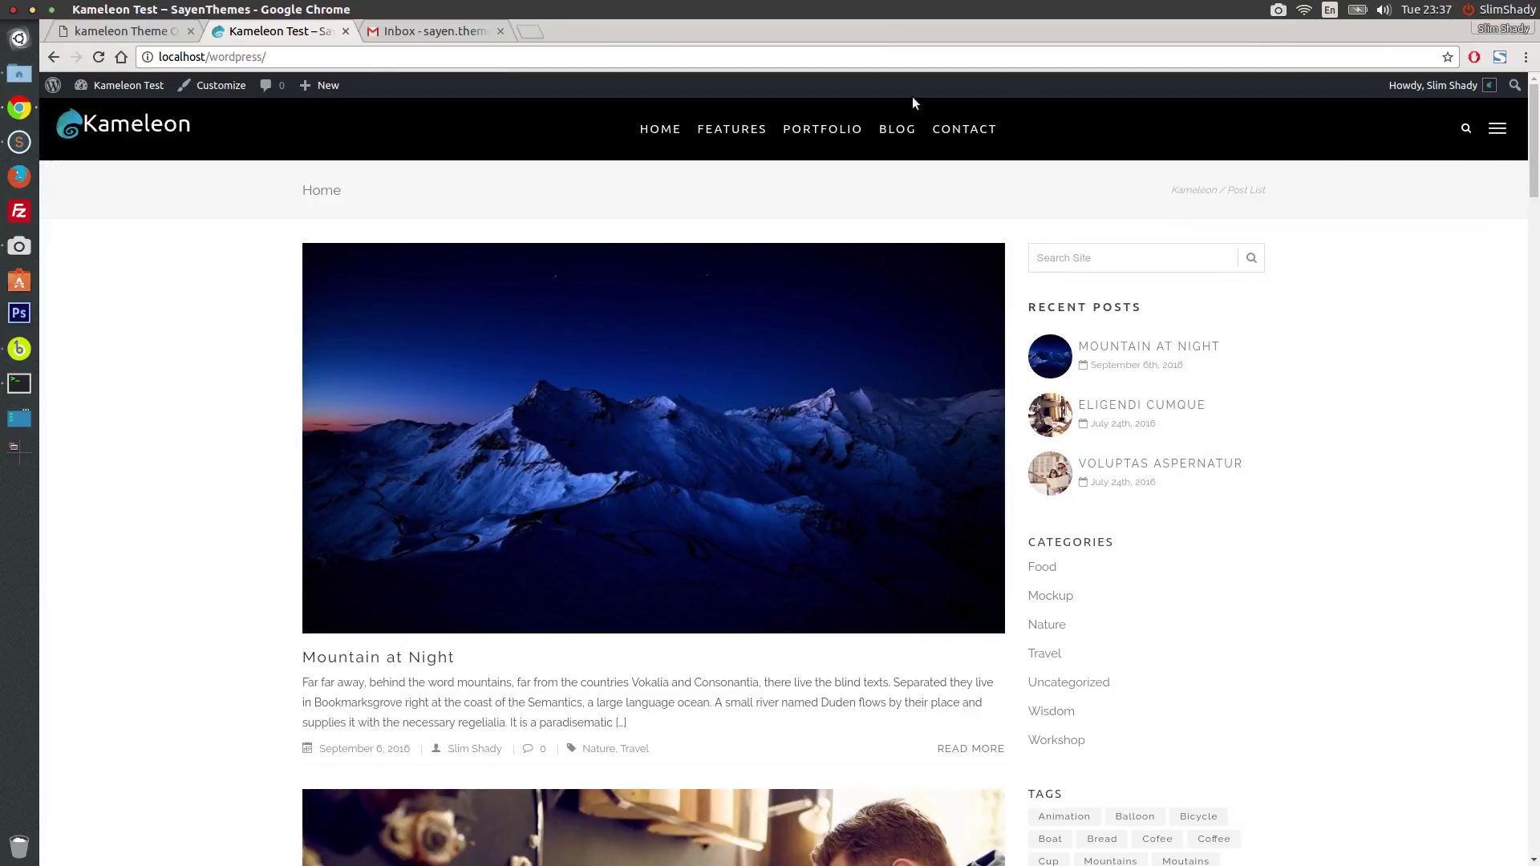
Step: Enable Unique Search Settings for the header, set the Search Style to Full Screen and save the changes
left_click(136, 32)
scroll(1149, 450, "up", 10)
scroll(1057, 483, "down", 8)
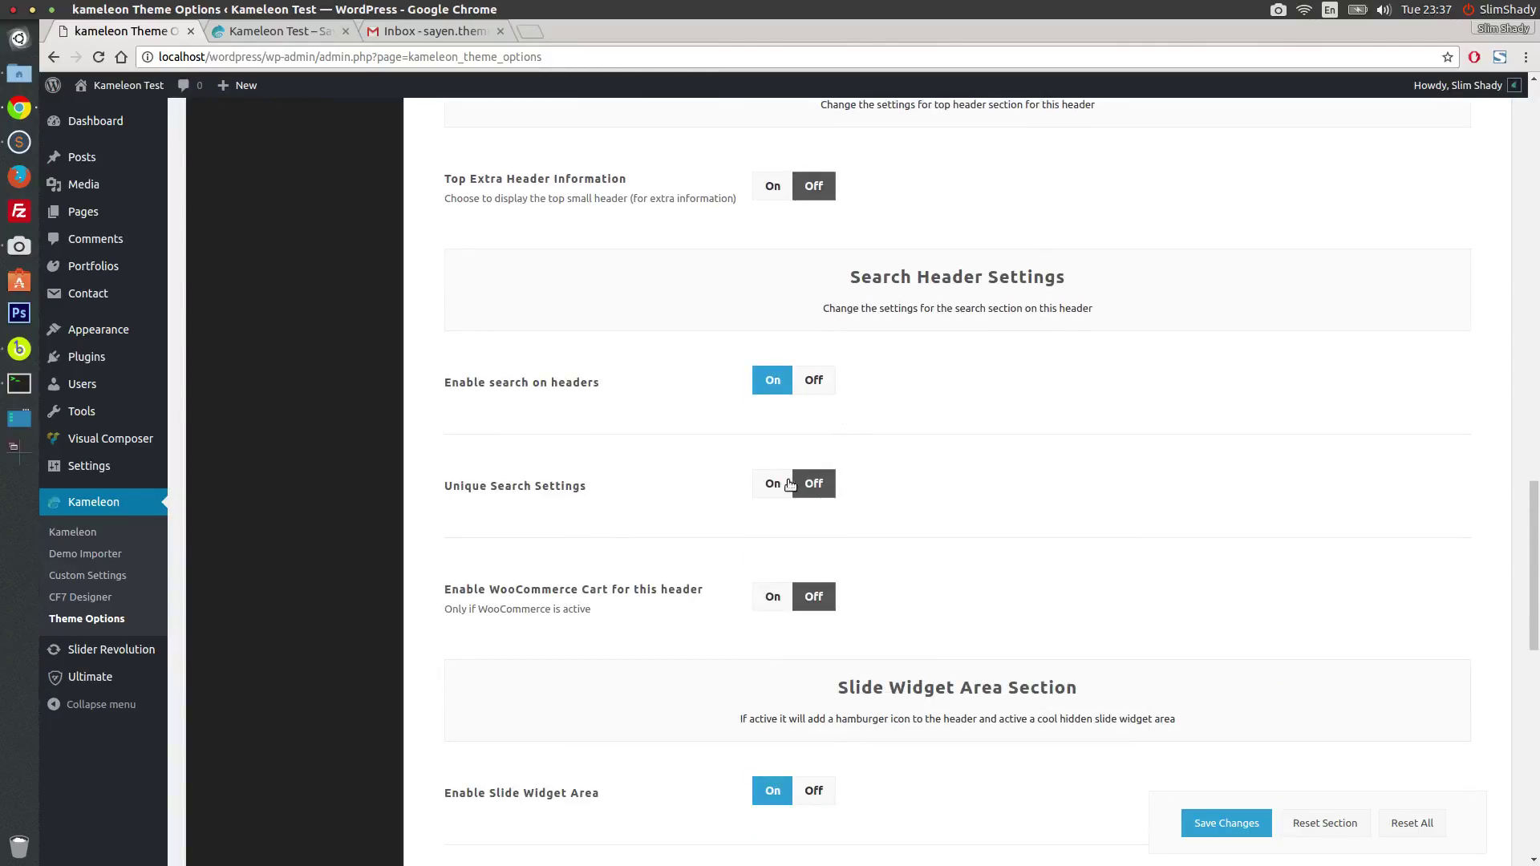
left_click(789, 483)
left_click(822, 597)
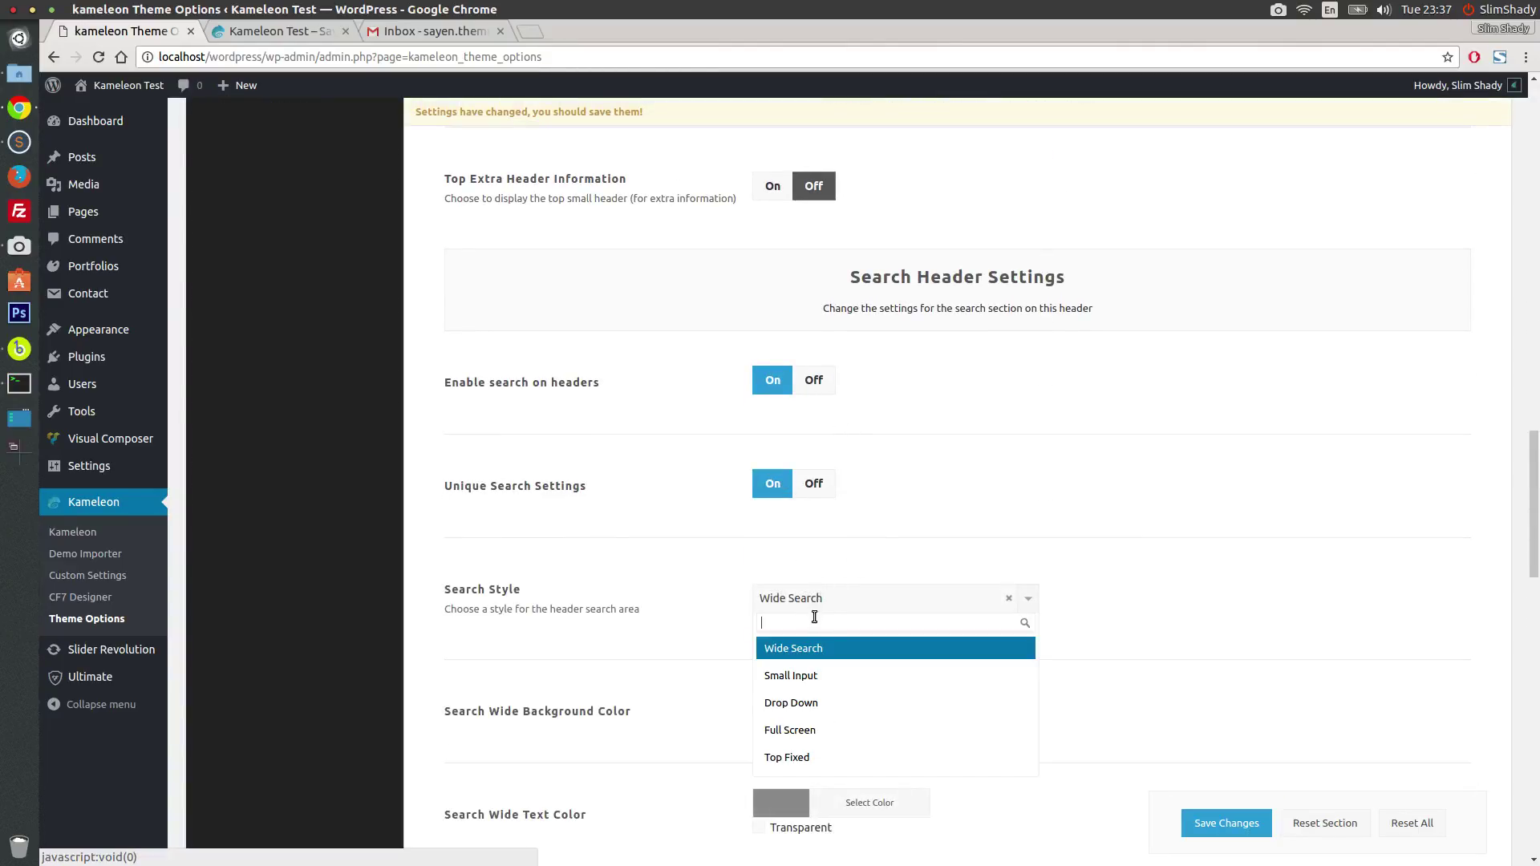
left_click(795, 732)
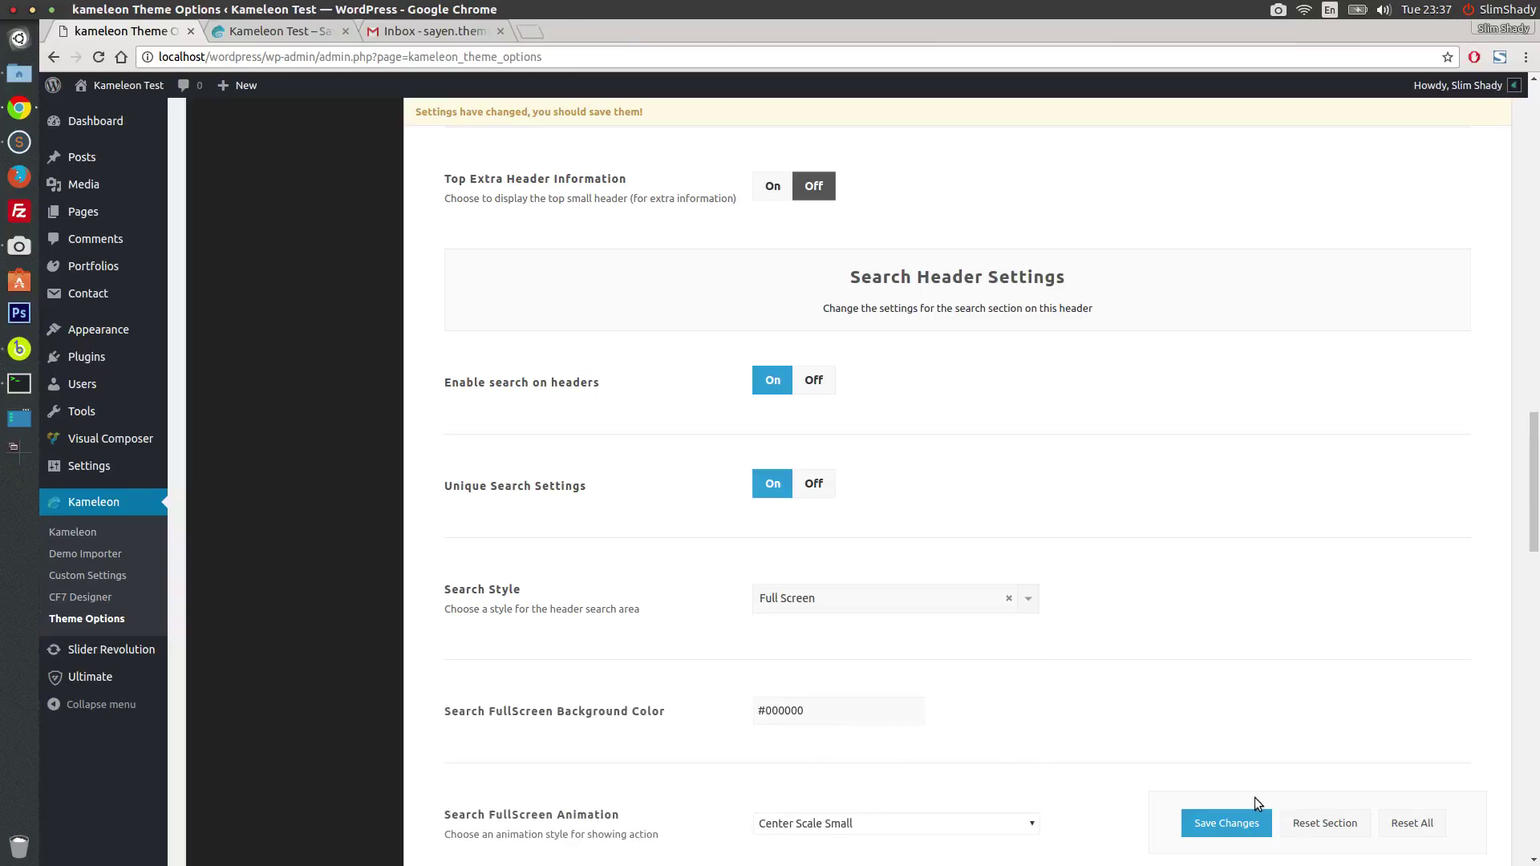
left_click(1211, 824)
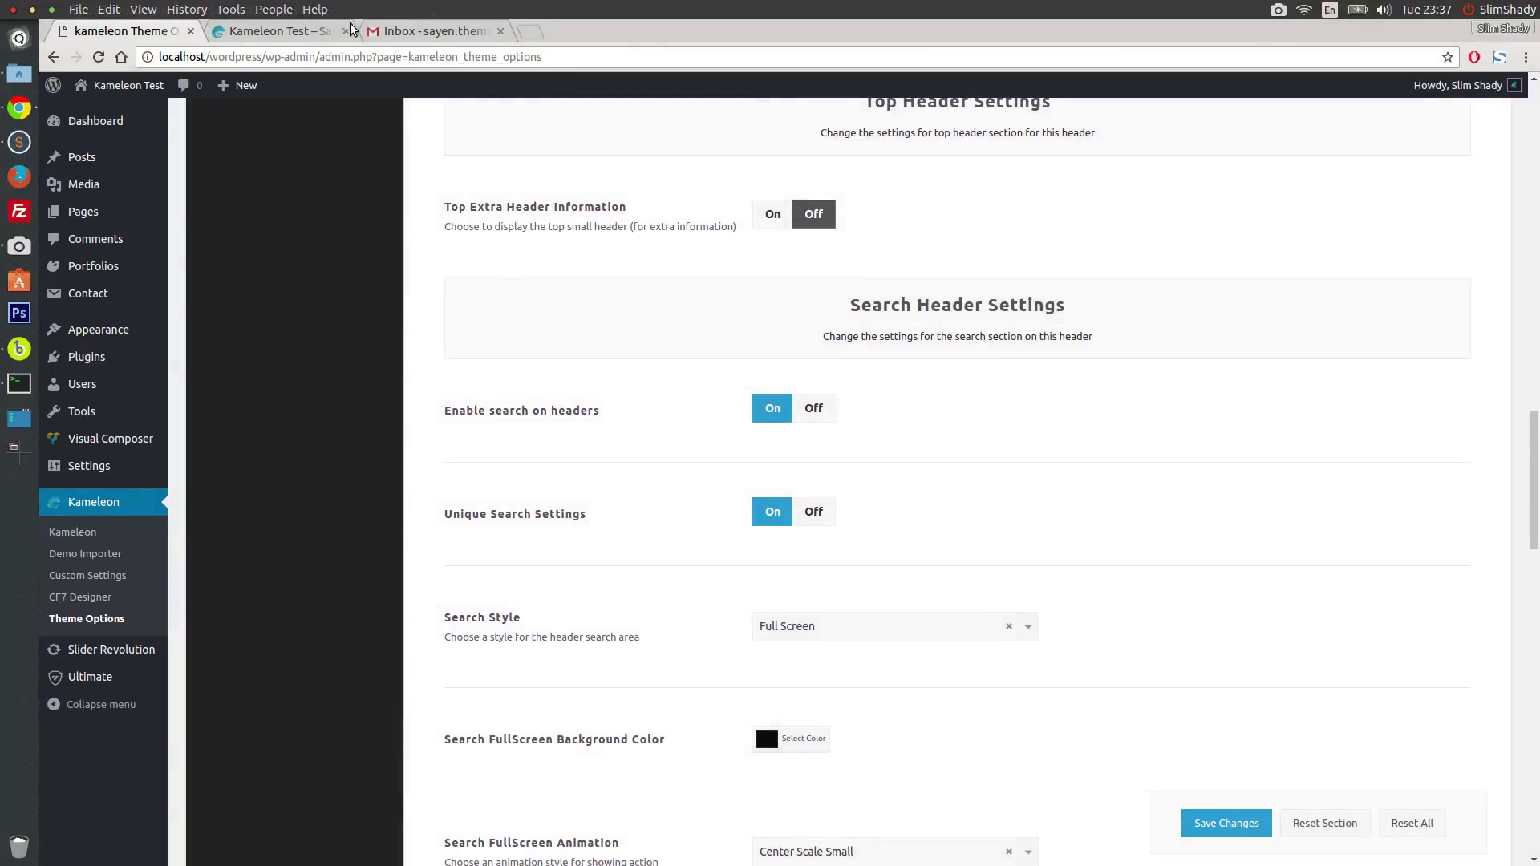
Step: Reload the site's home page and test the header search with the text "jkhjkhjk", then close it
left_click(276, 32)
left_click(98, 57)
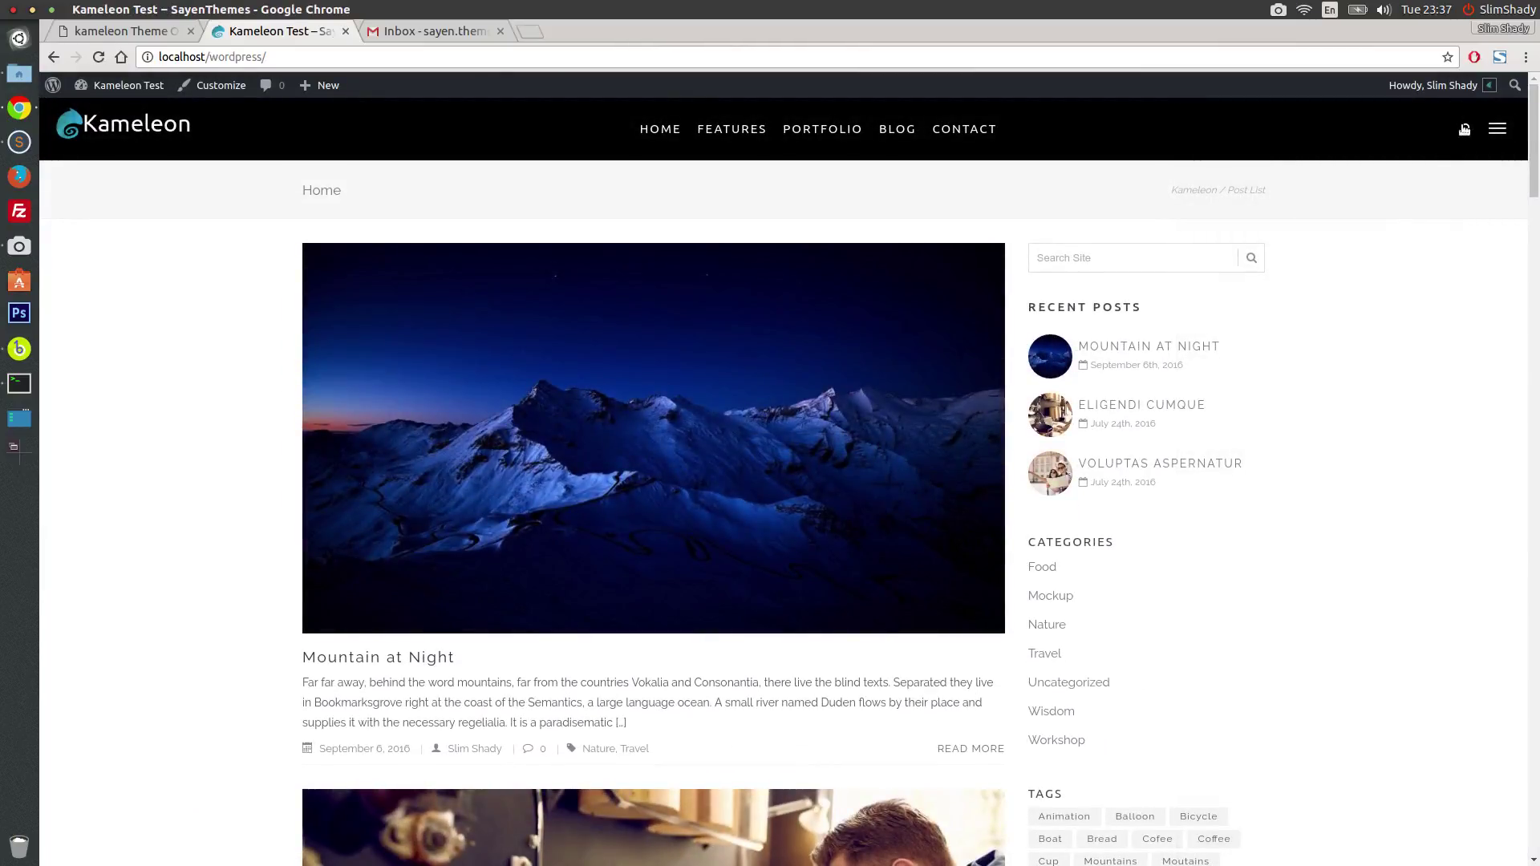
left_click(1464, 129)
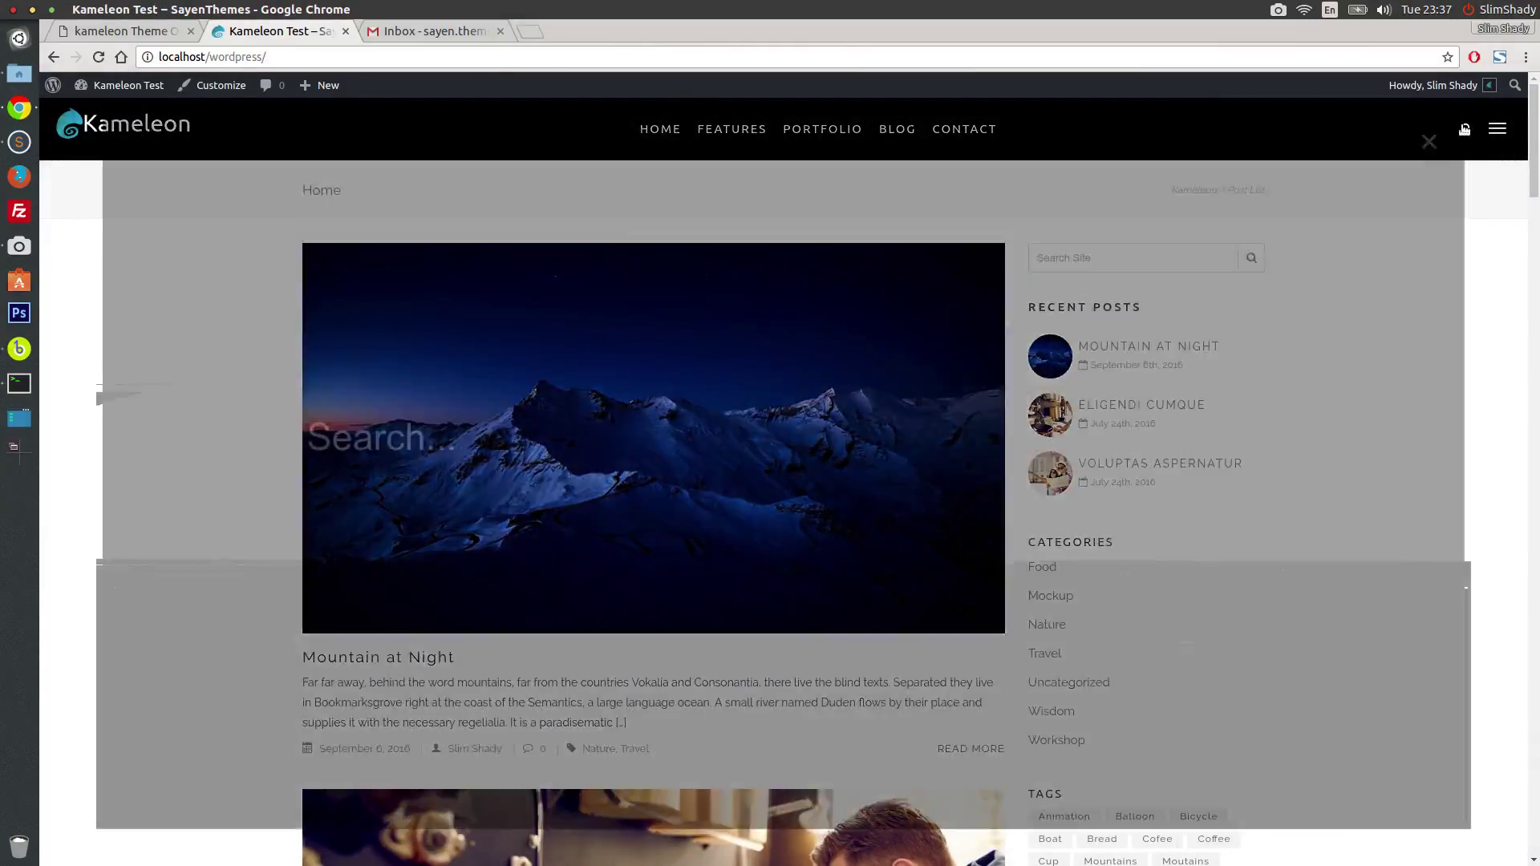
type("jkhjkhjk")
left_click(1503, 107)
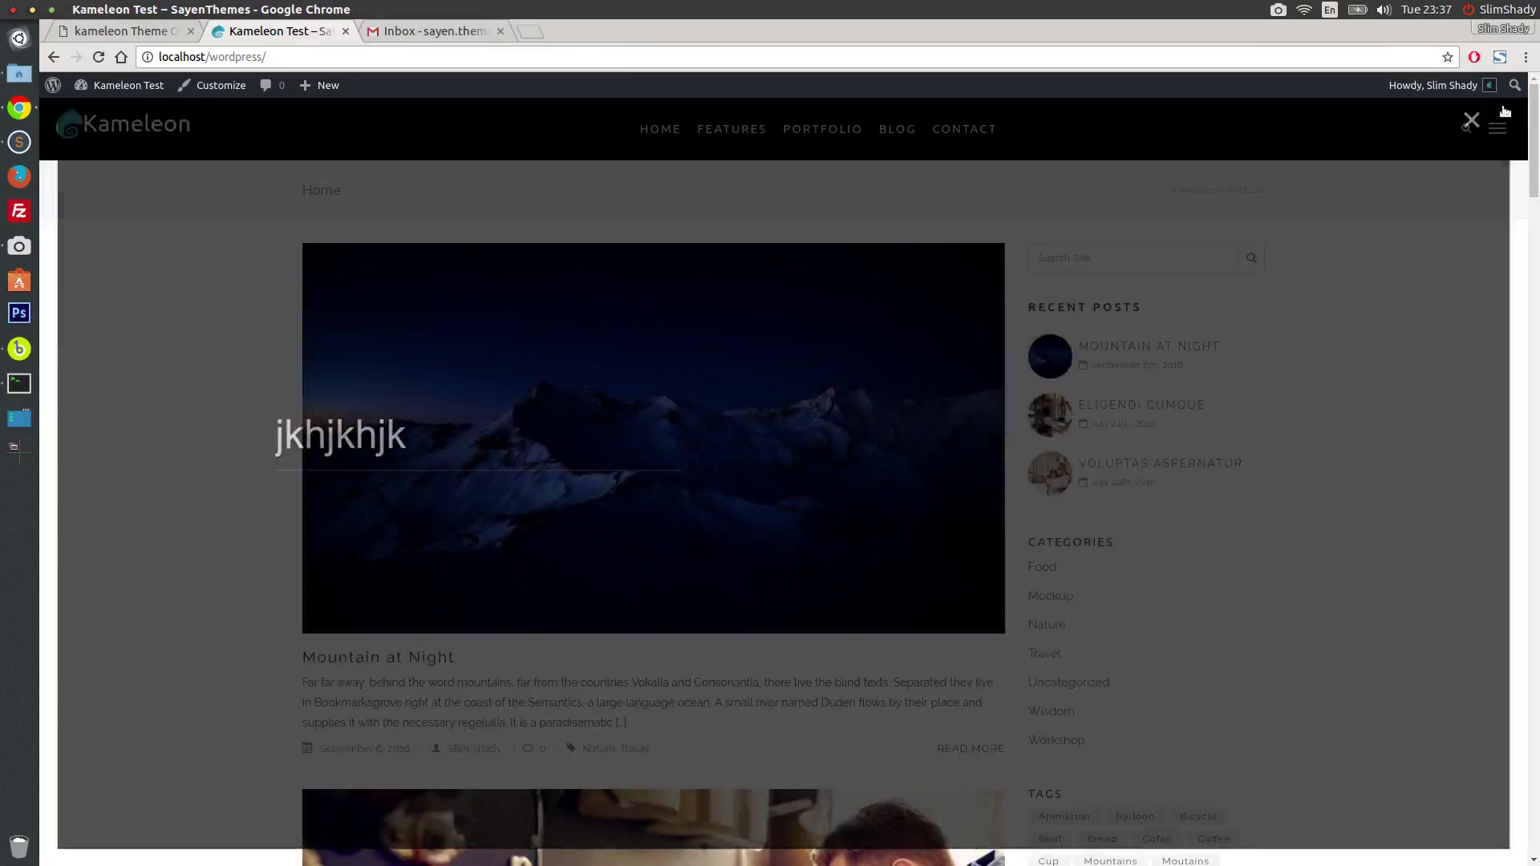
Step: Reset the 7- Centred Links section to its default values, save, and check the header on the reloaded home page
left_click(113, 31)
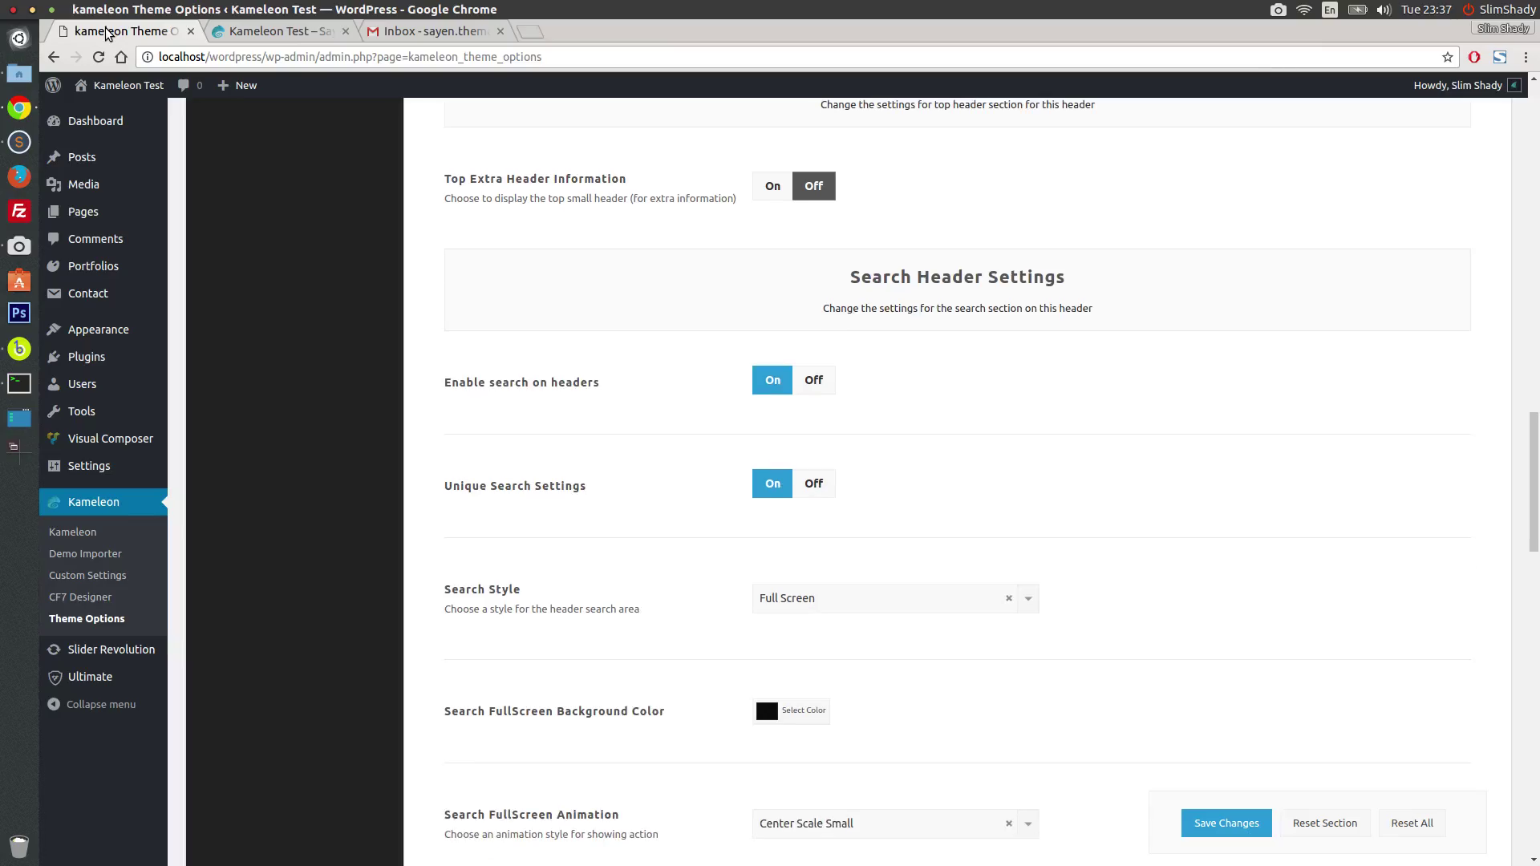
scroll(1511, 495, "up", 20)
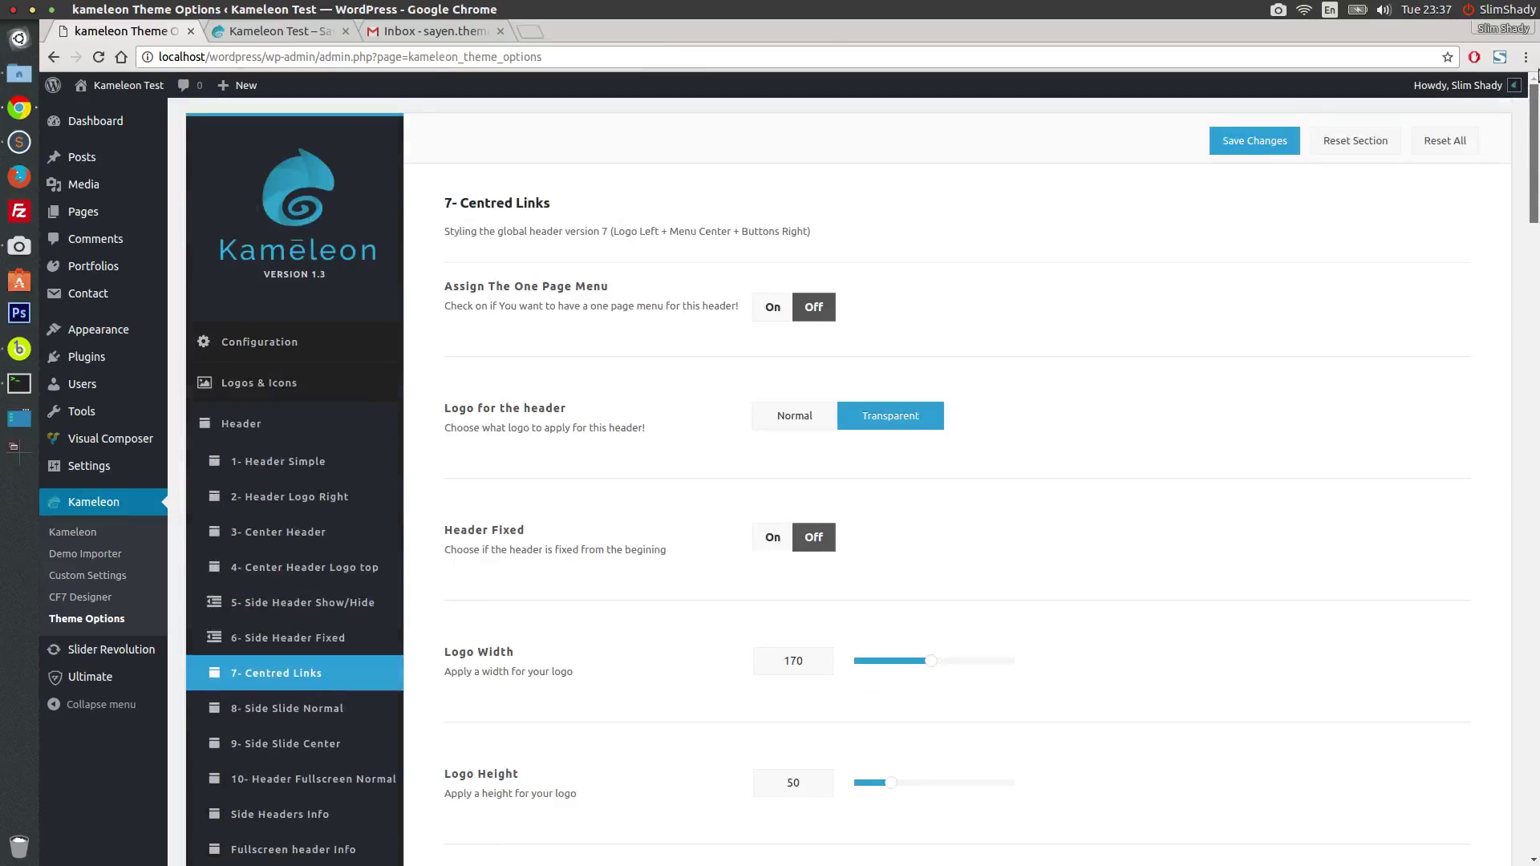
left_click(1329, 142)
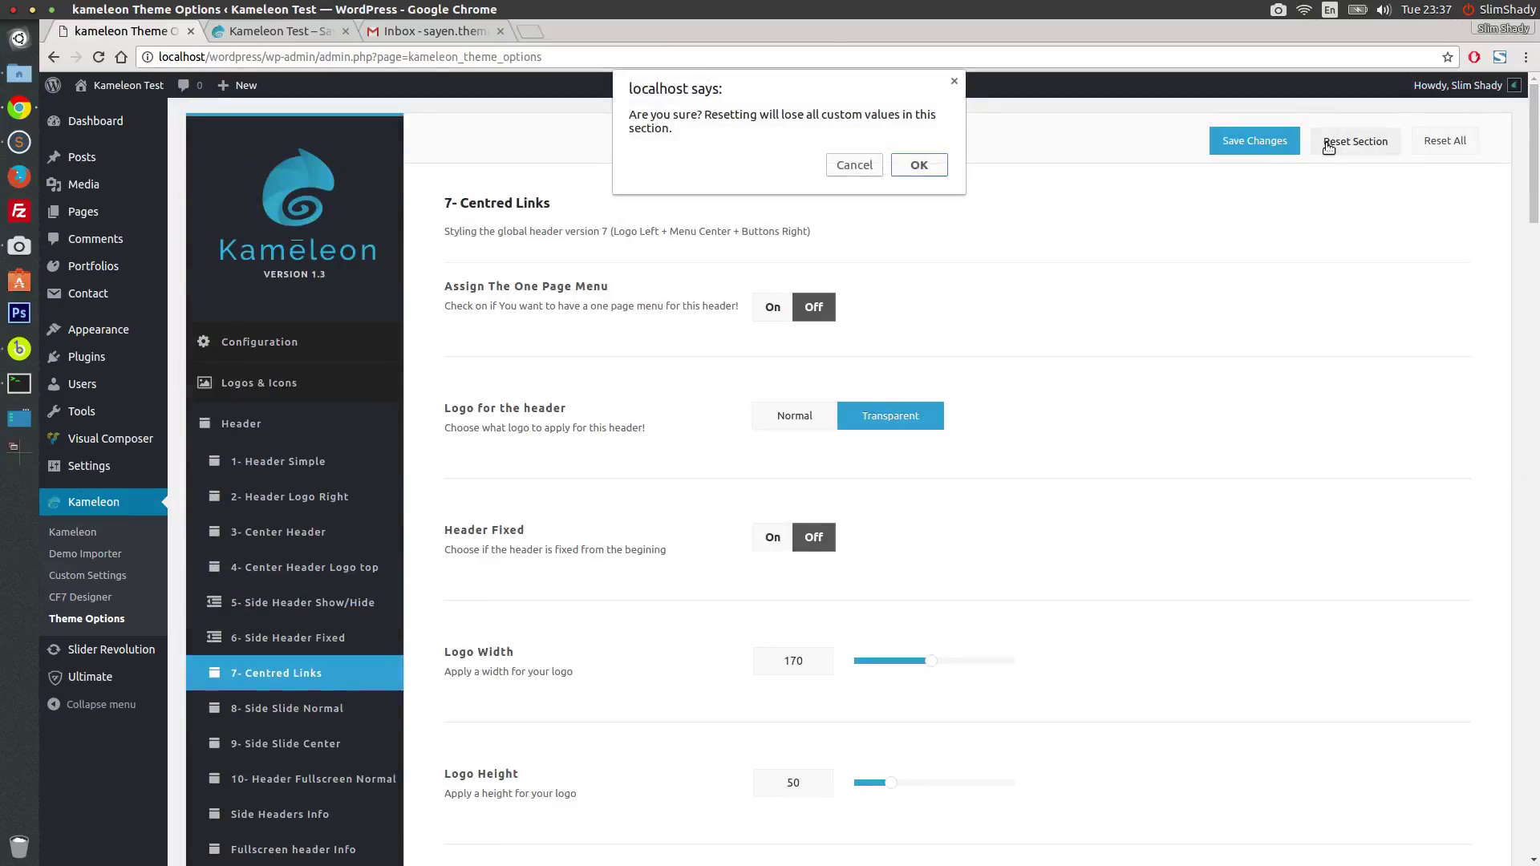
left_click(919, 166)
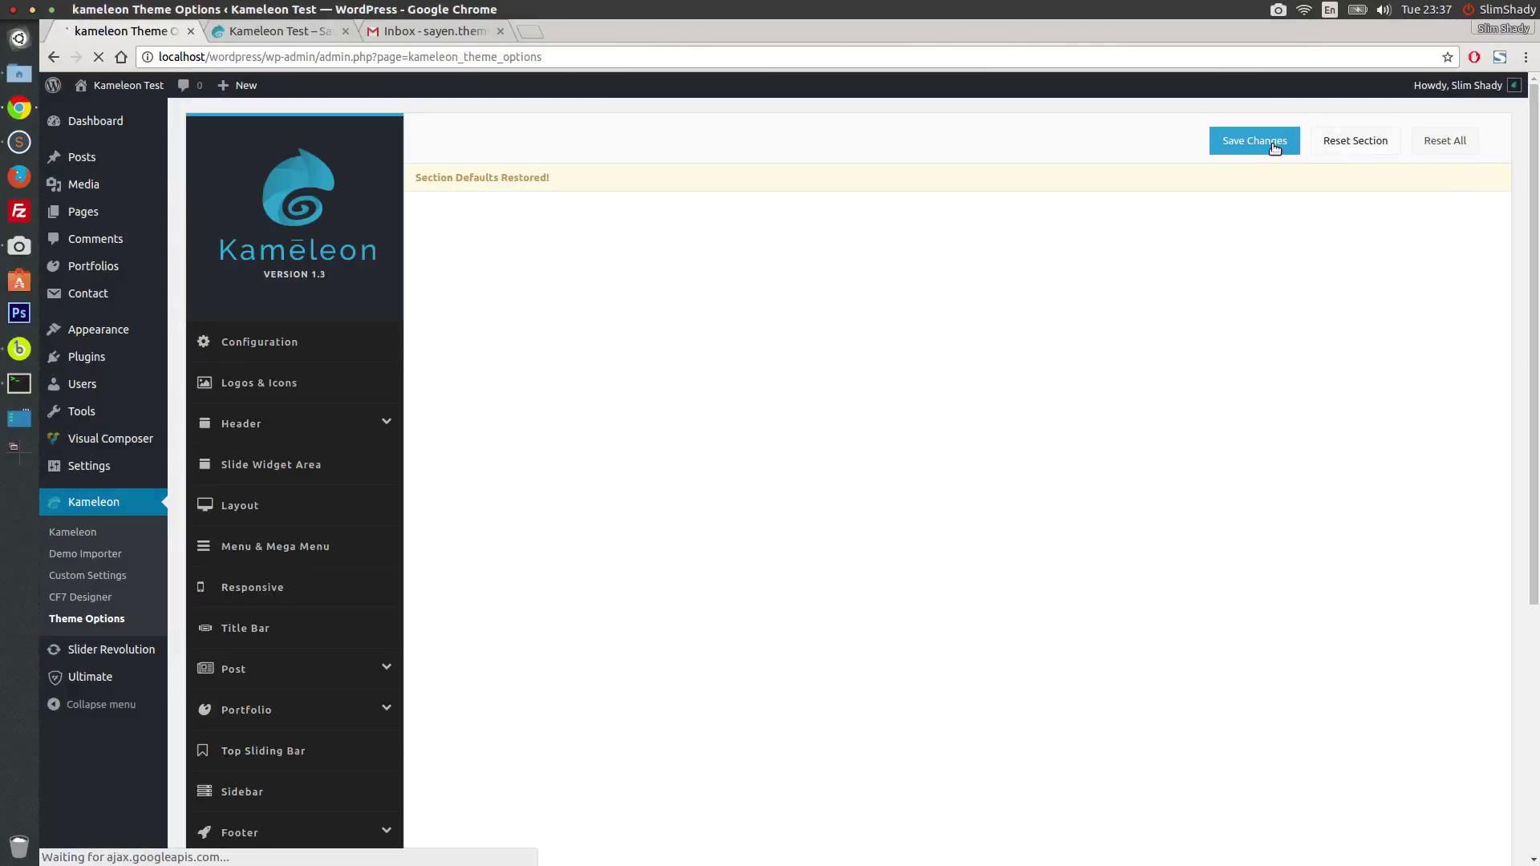
left_click(1239, 149)
left_click(277, 31)
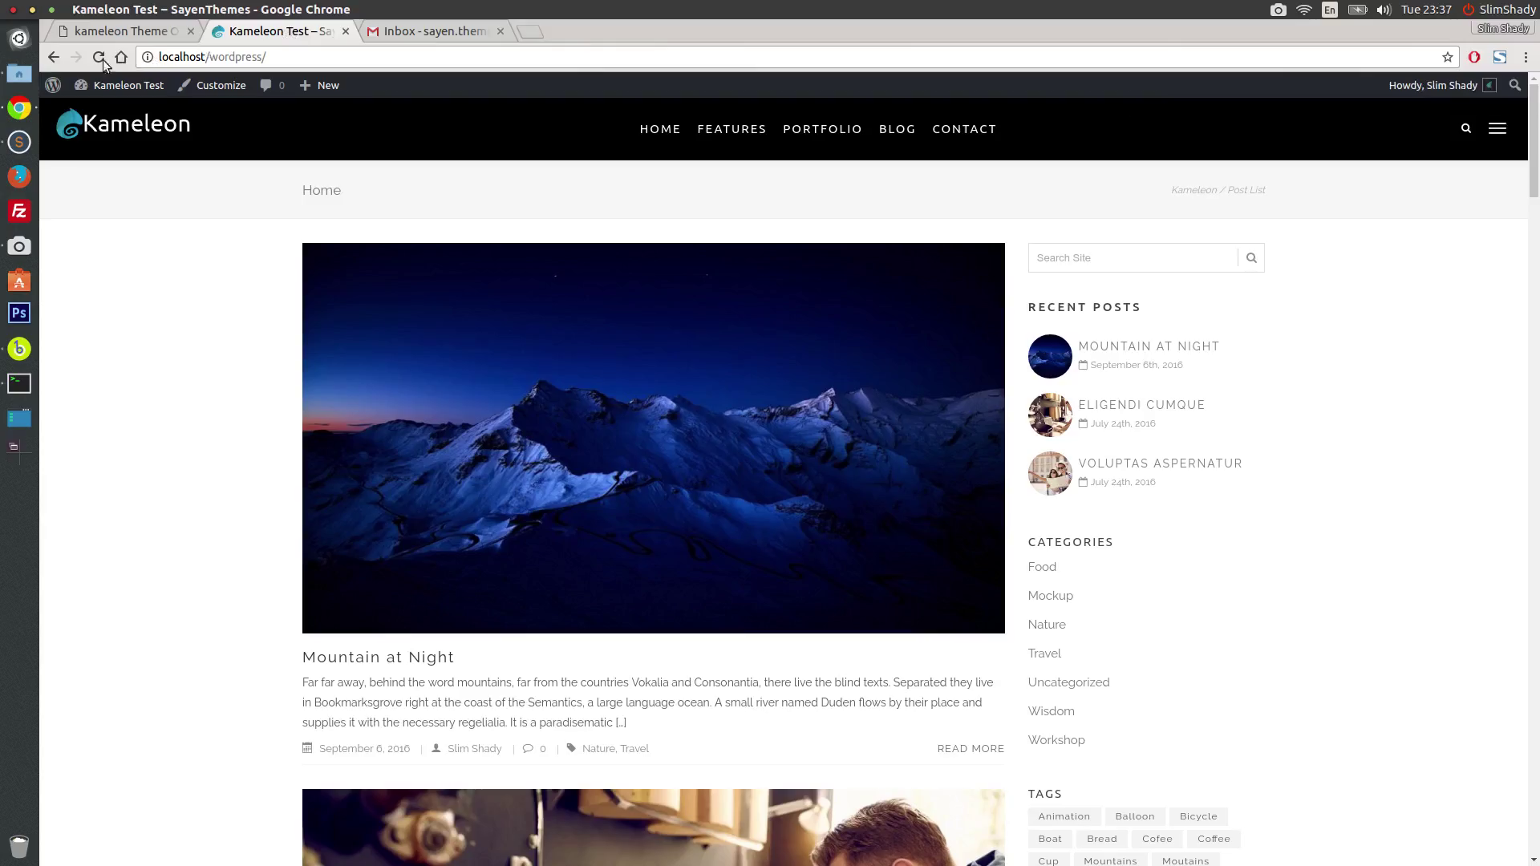
left_click(96, 58)
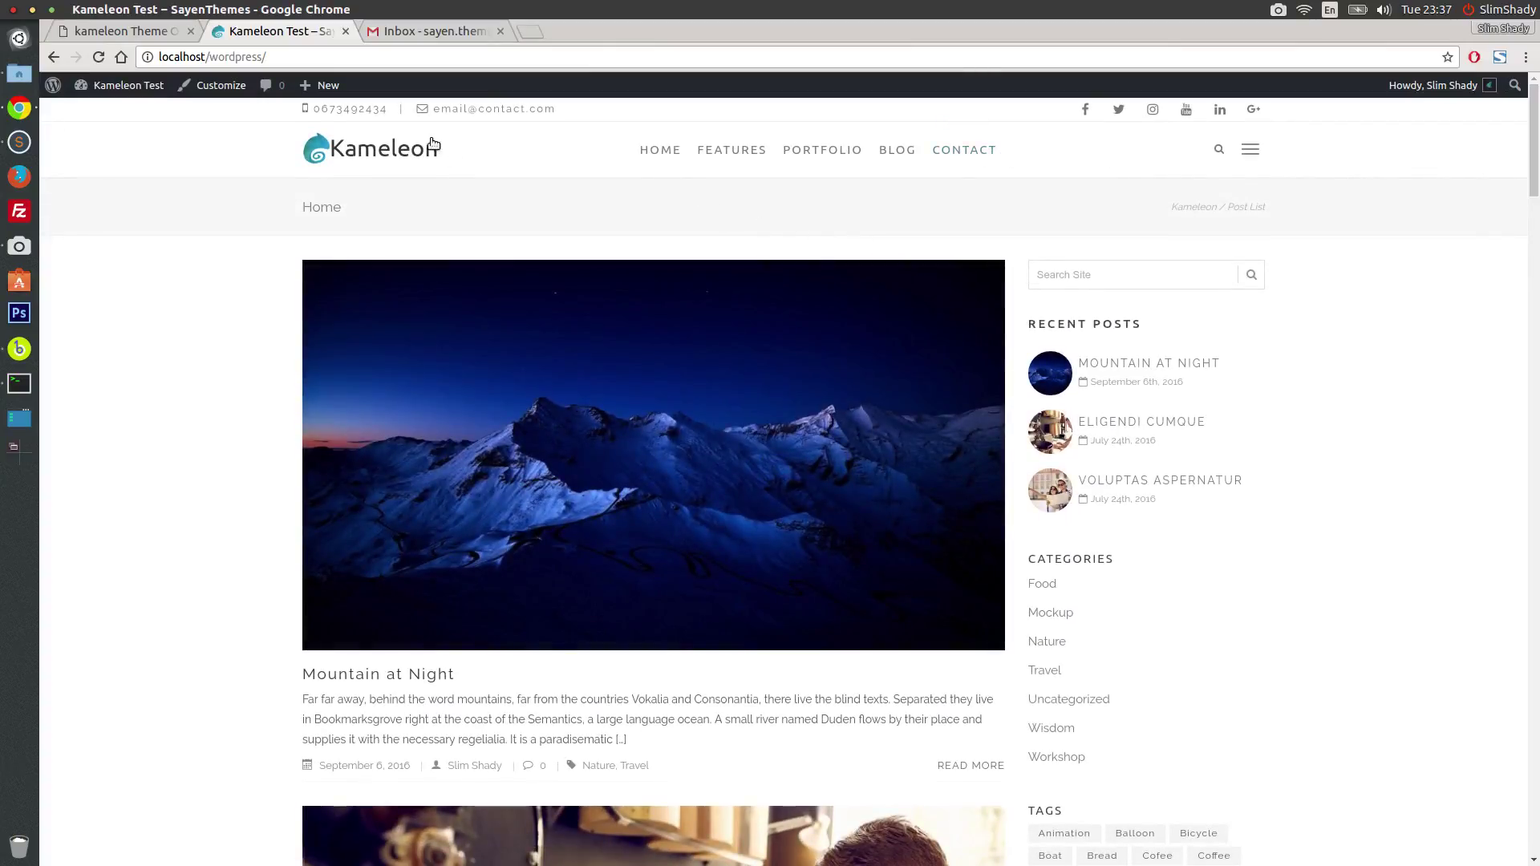
Step: Open the site's Pages list and view the published Business Modern page in place of the home page tab
left_click(144, 32)
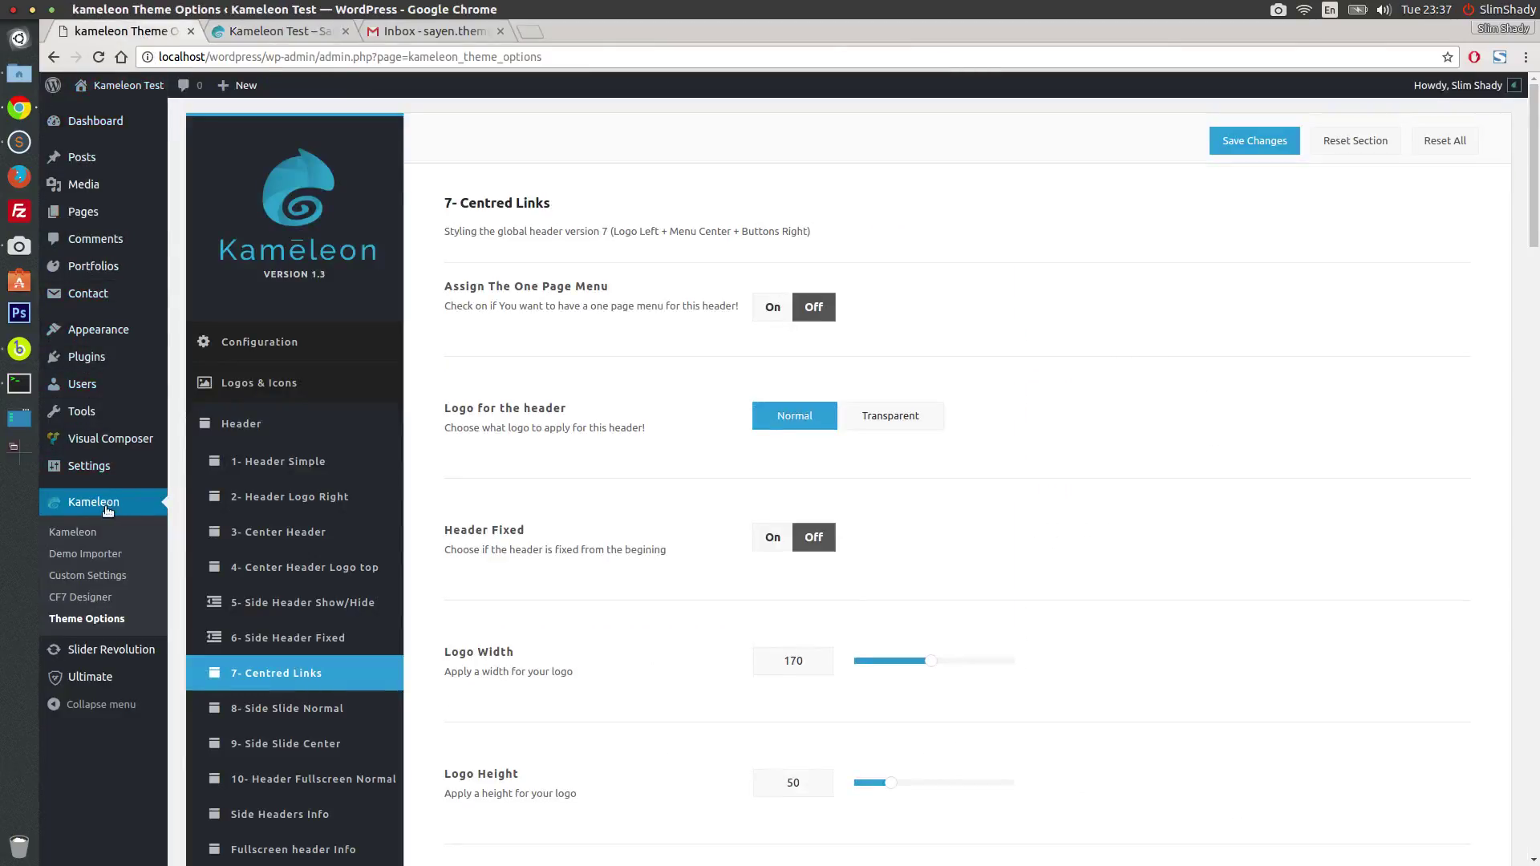
mouse_move(144, 212)
left_click(200, 214)
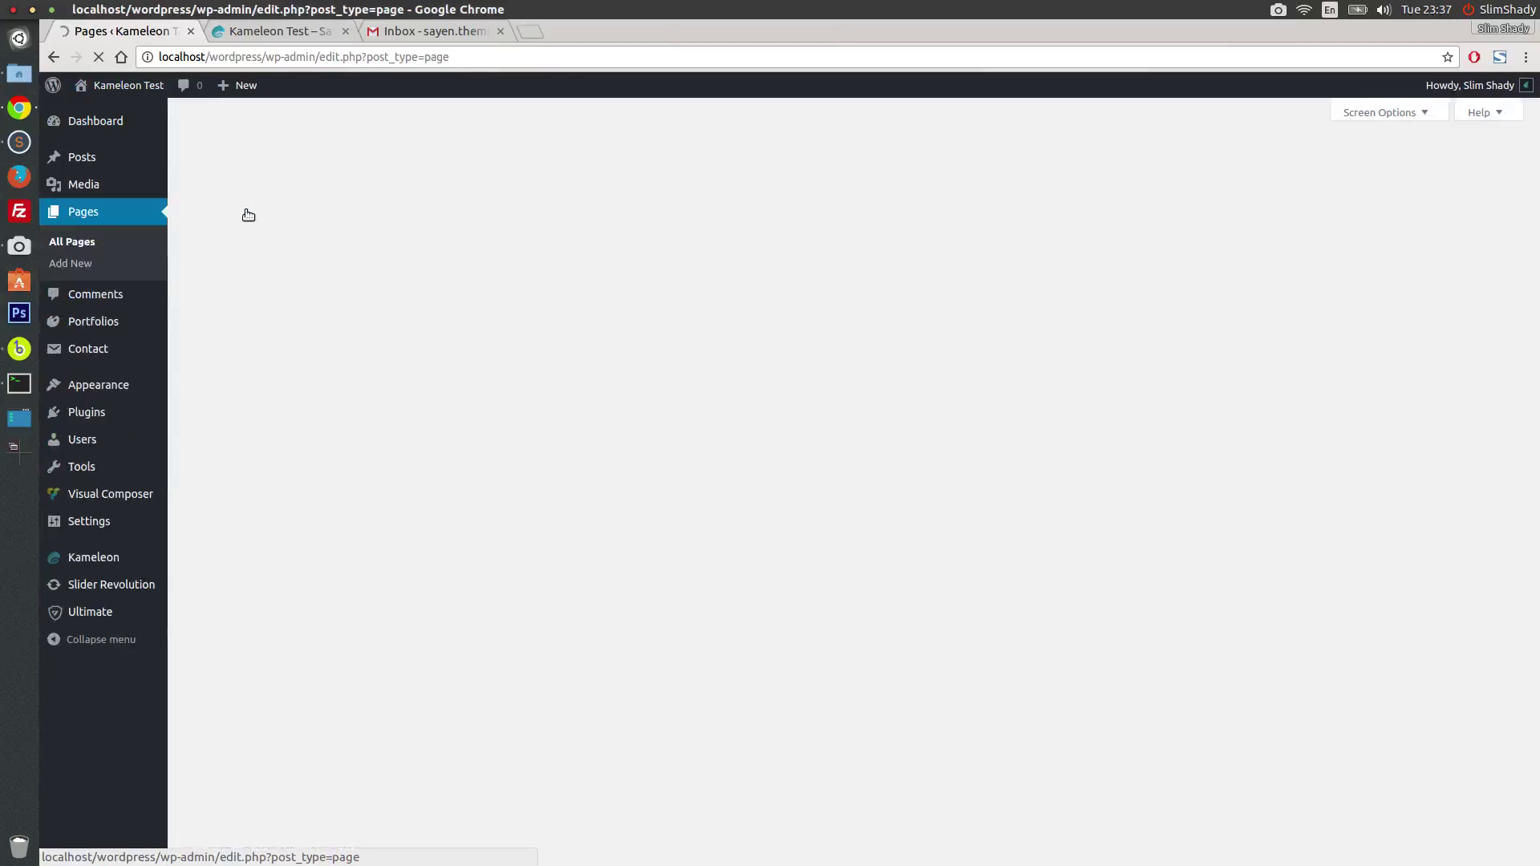
middle_click(347, 261)
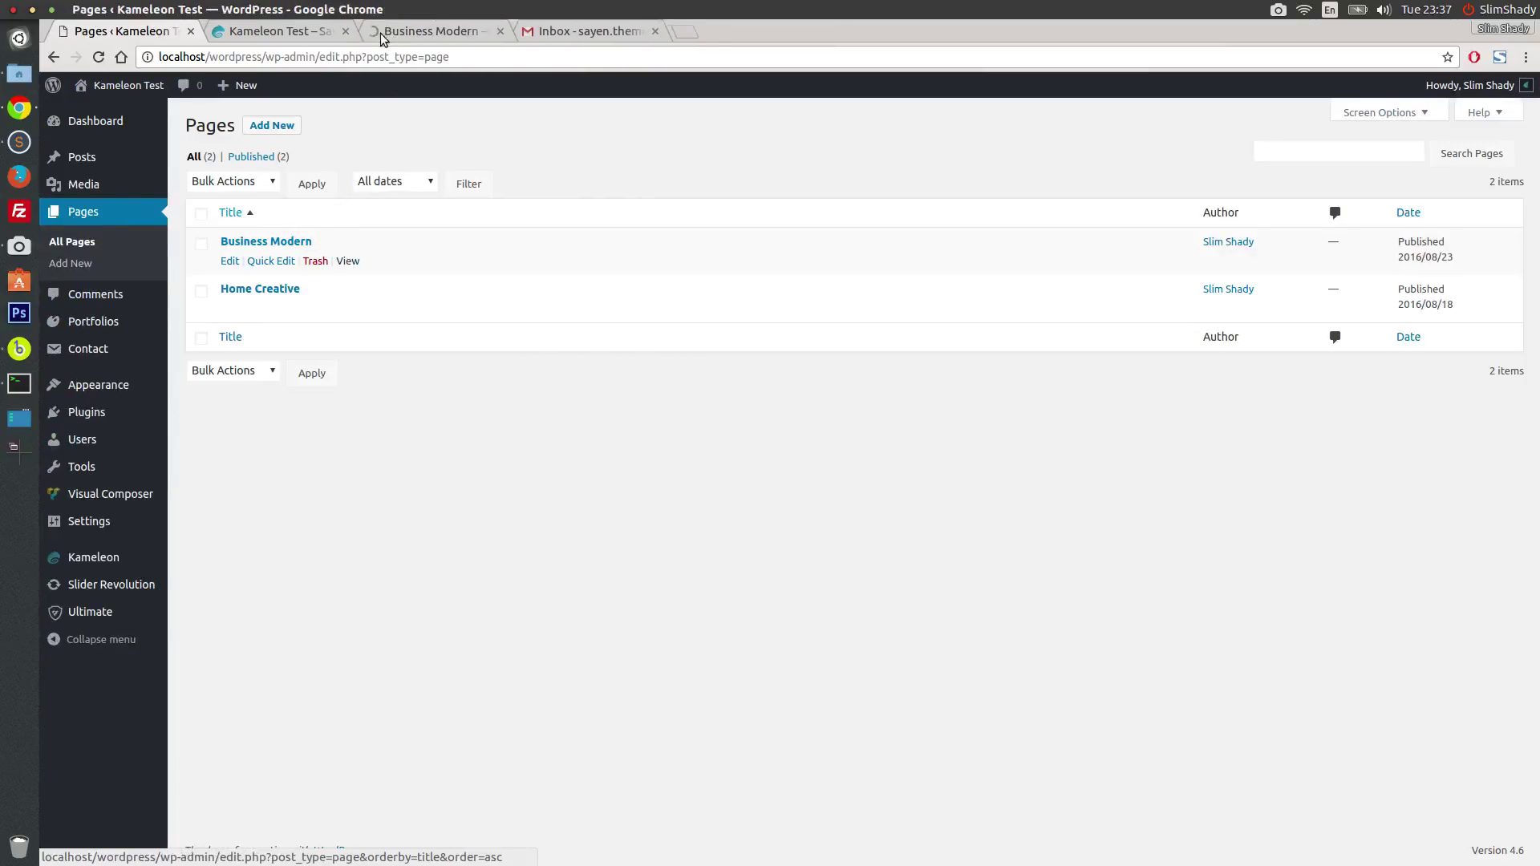
left_click(346, 31)
left_click(282, 32)
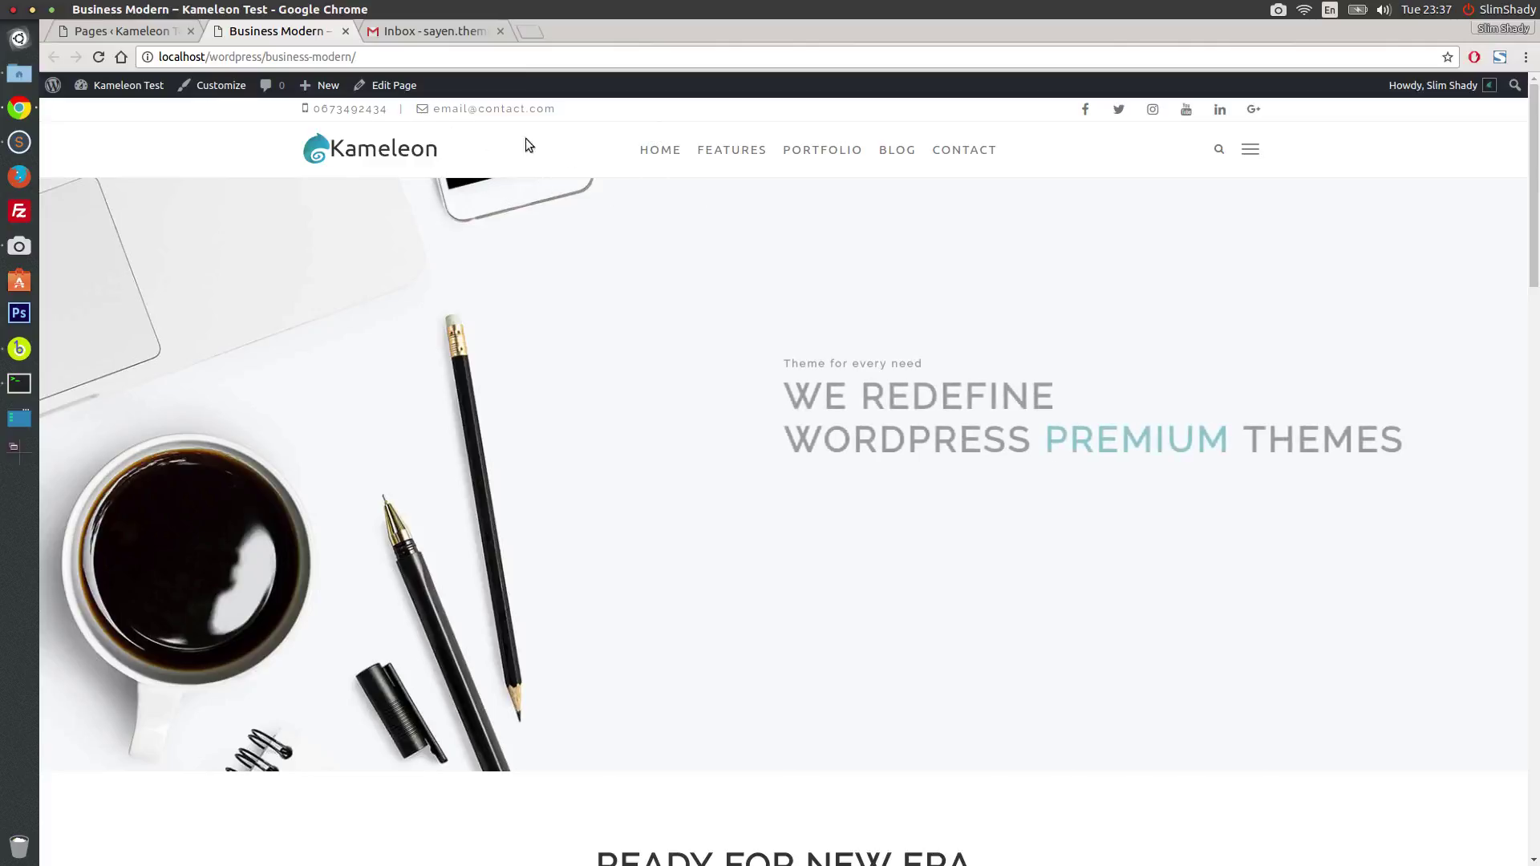
Step: Open the Business Modern page for editing and delete its last row, the one holding the single-image carousel
left_click(396, 90)
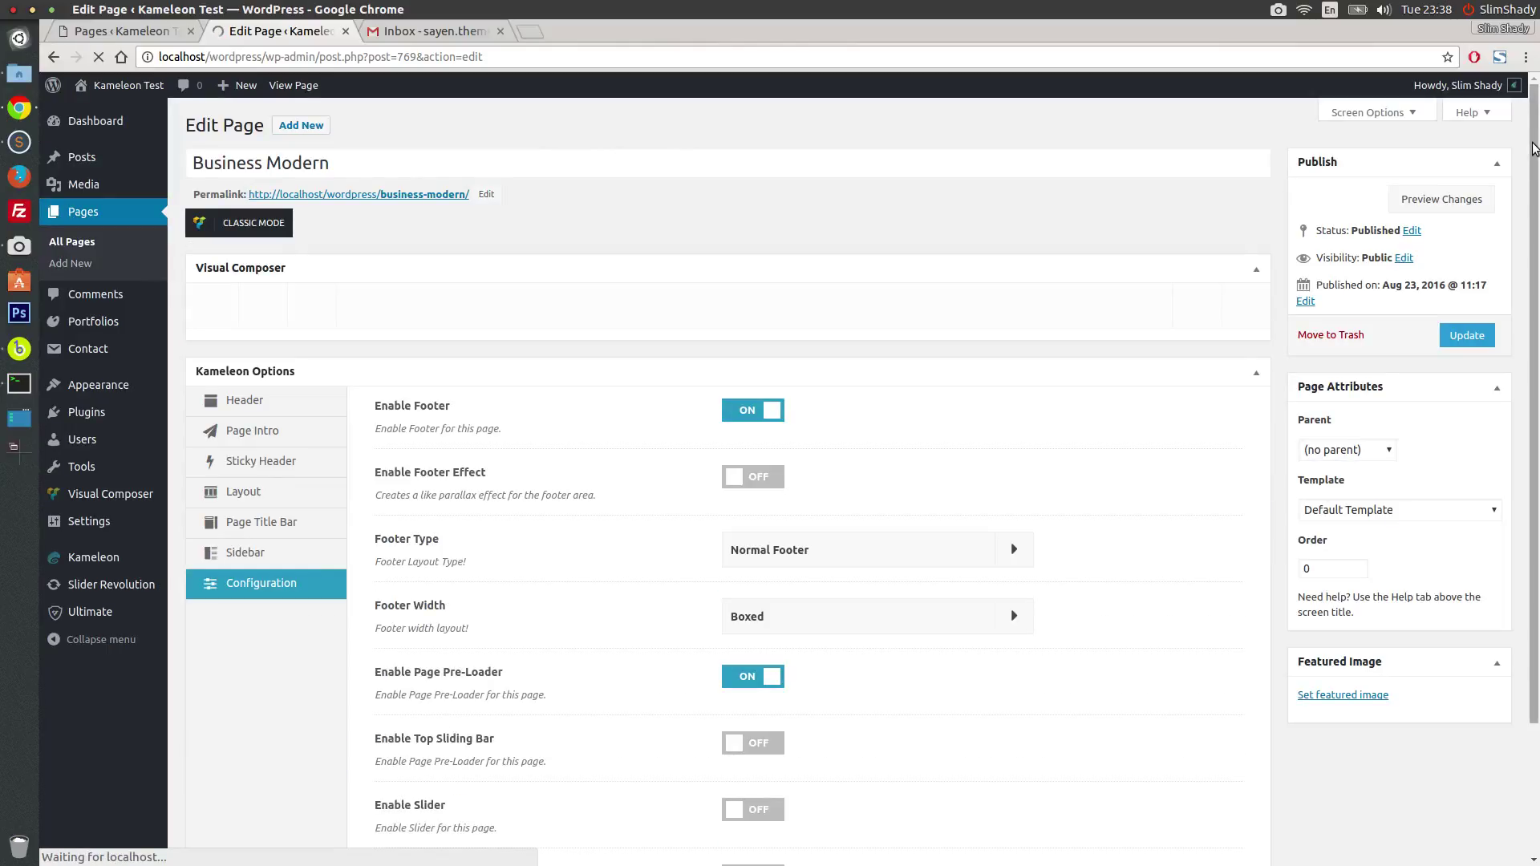
left_click_drag(1534, 148, 1524, 624)
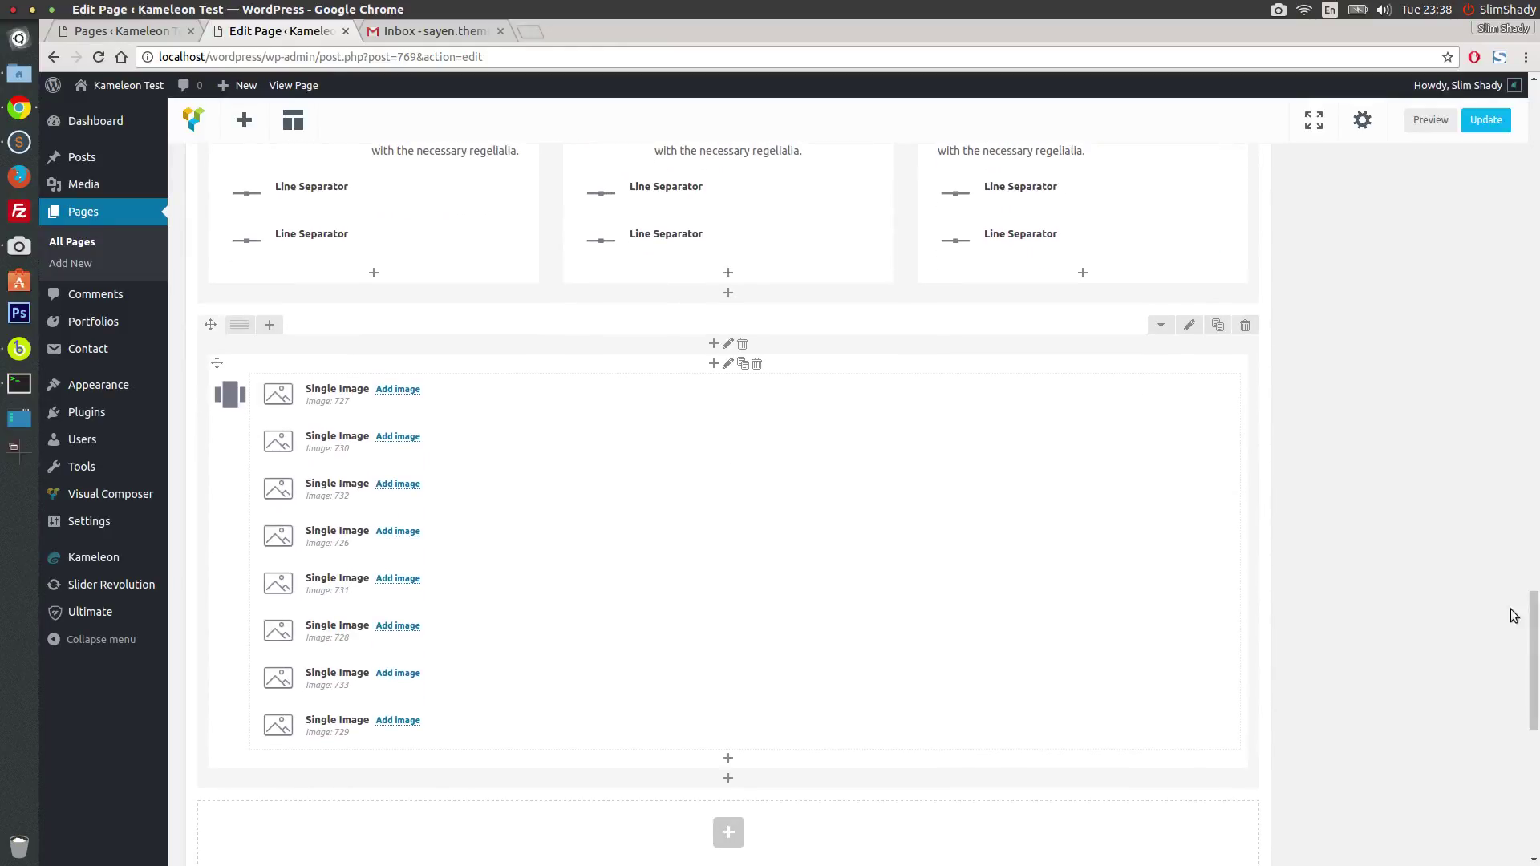
left_click(1245, 325)
left_click(923, 152)
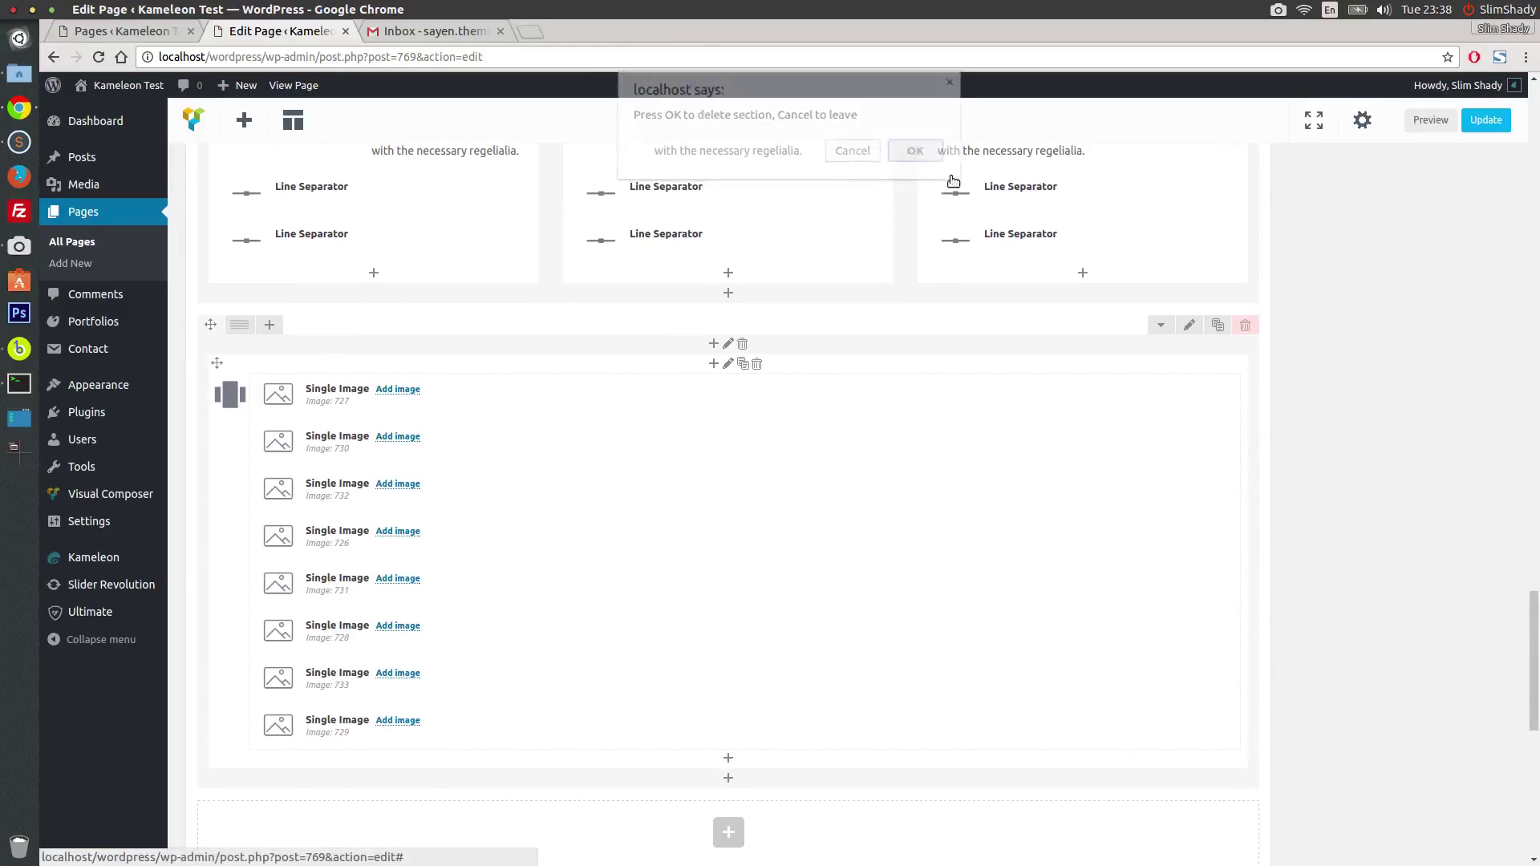
Step: Enable Unique Header and Enable Slide Widget Area in the page's Kameleon header options
scroll(802, 369, "down", 3)
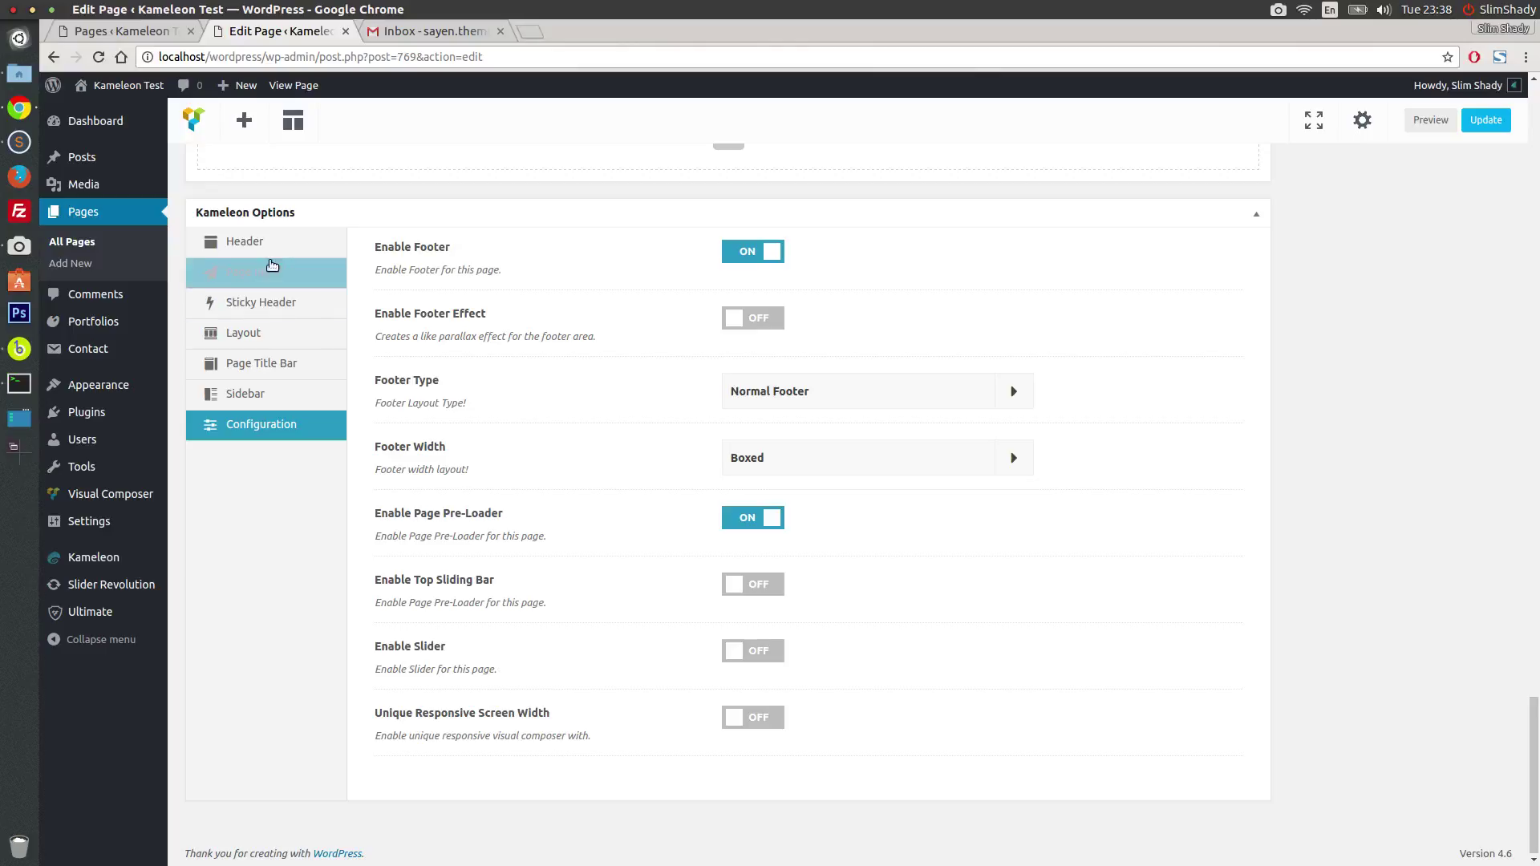
left_click(254, 243)
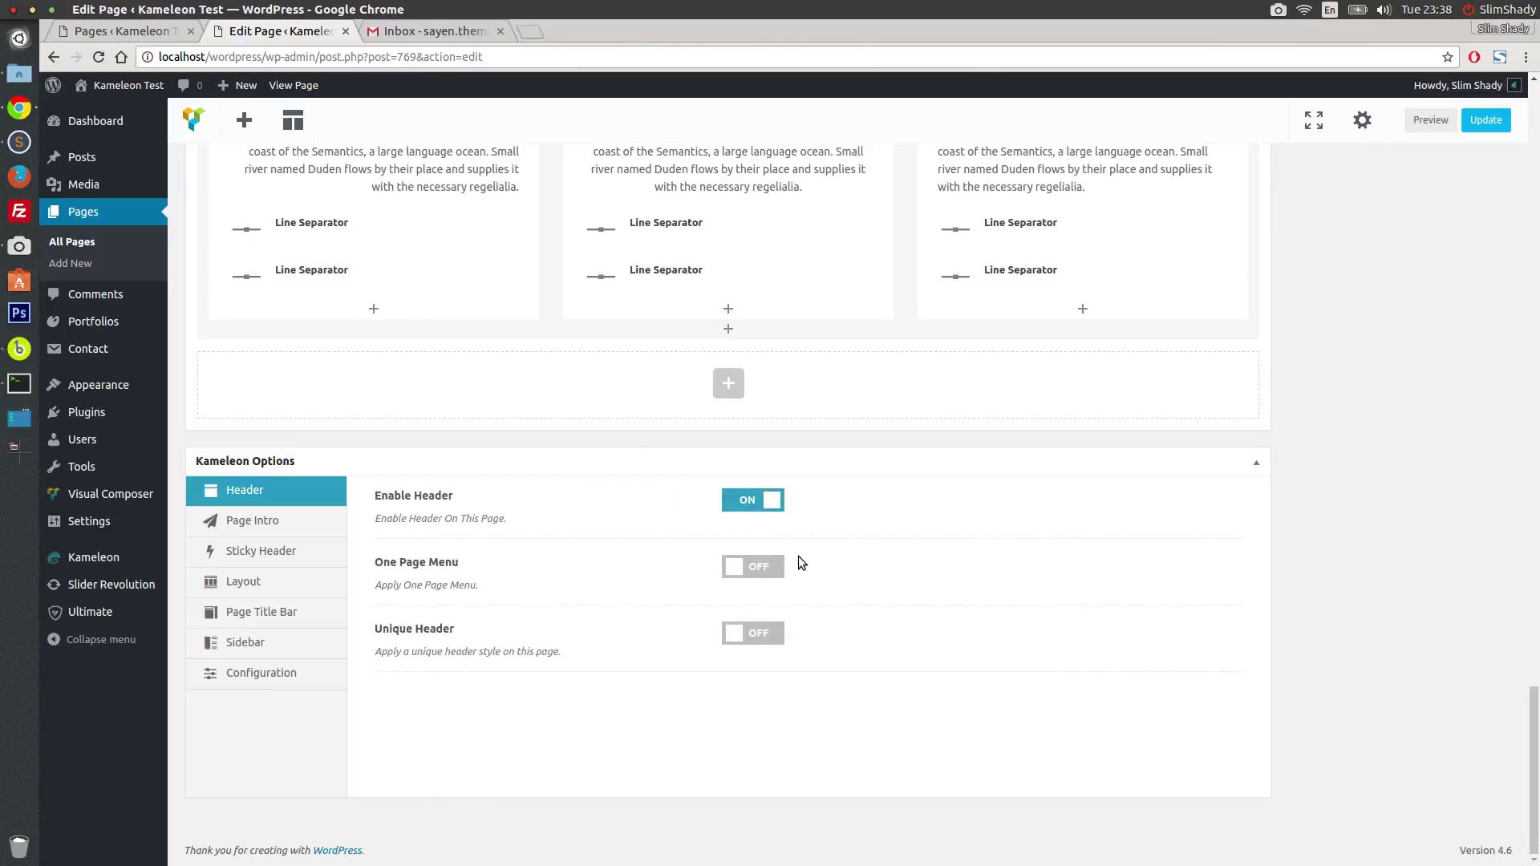
left_click(752, 634)
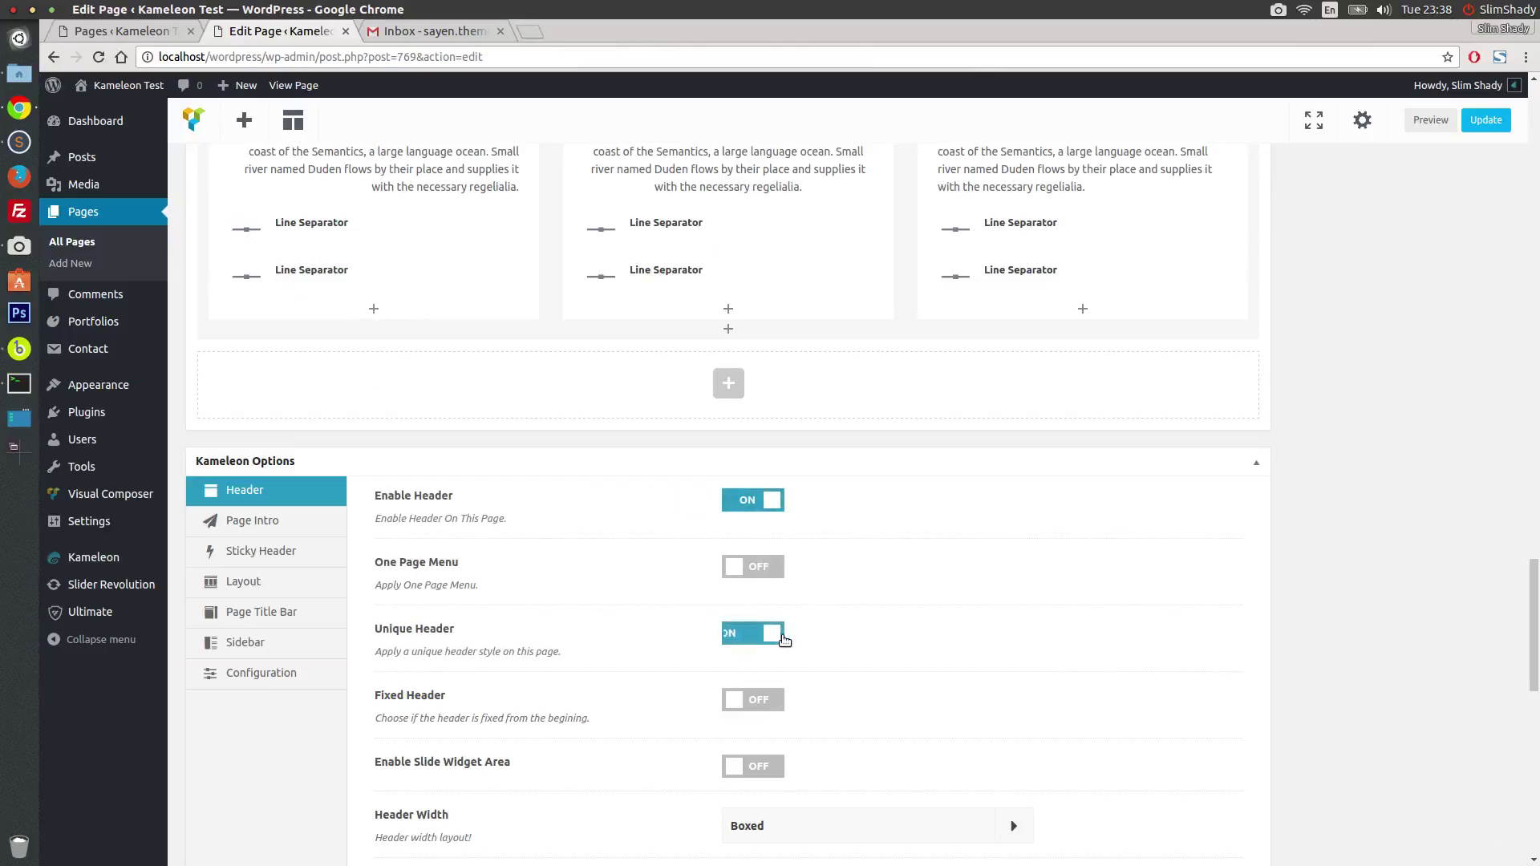
scroll(1035, 551, "down", 4)
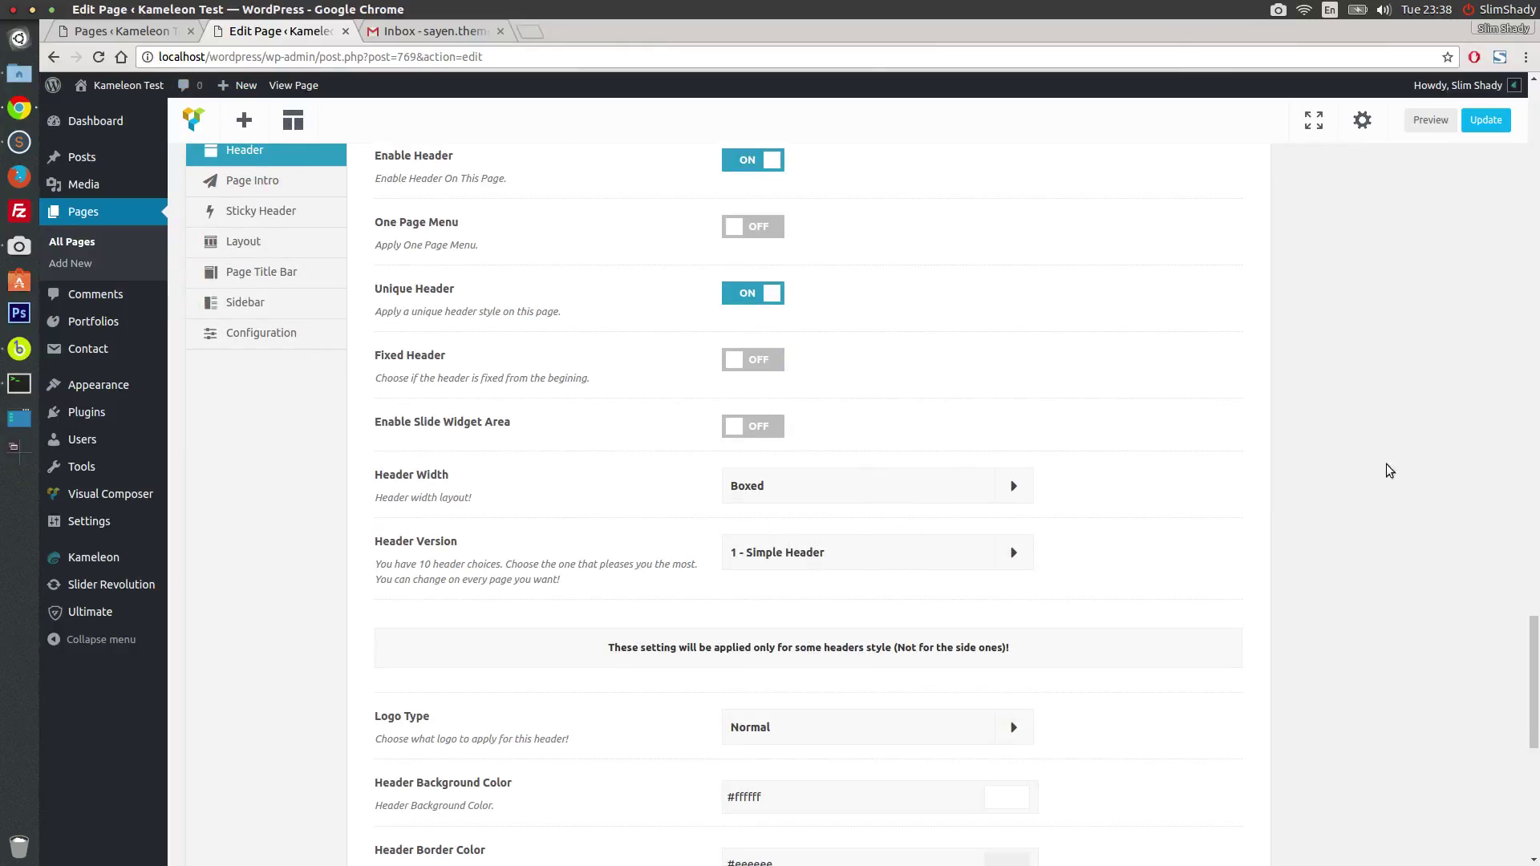
left_click(767, 431)
Step: Set the page header's Search Style to Drop Down and update the page
scroll(1209, 436, "down", 7)
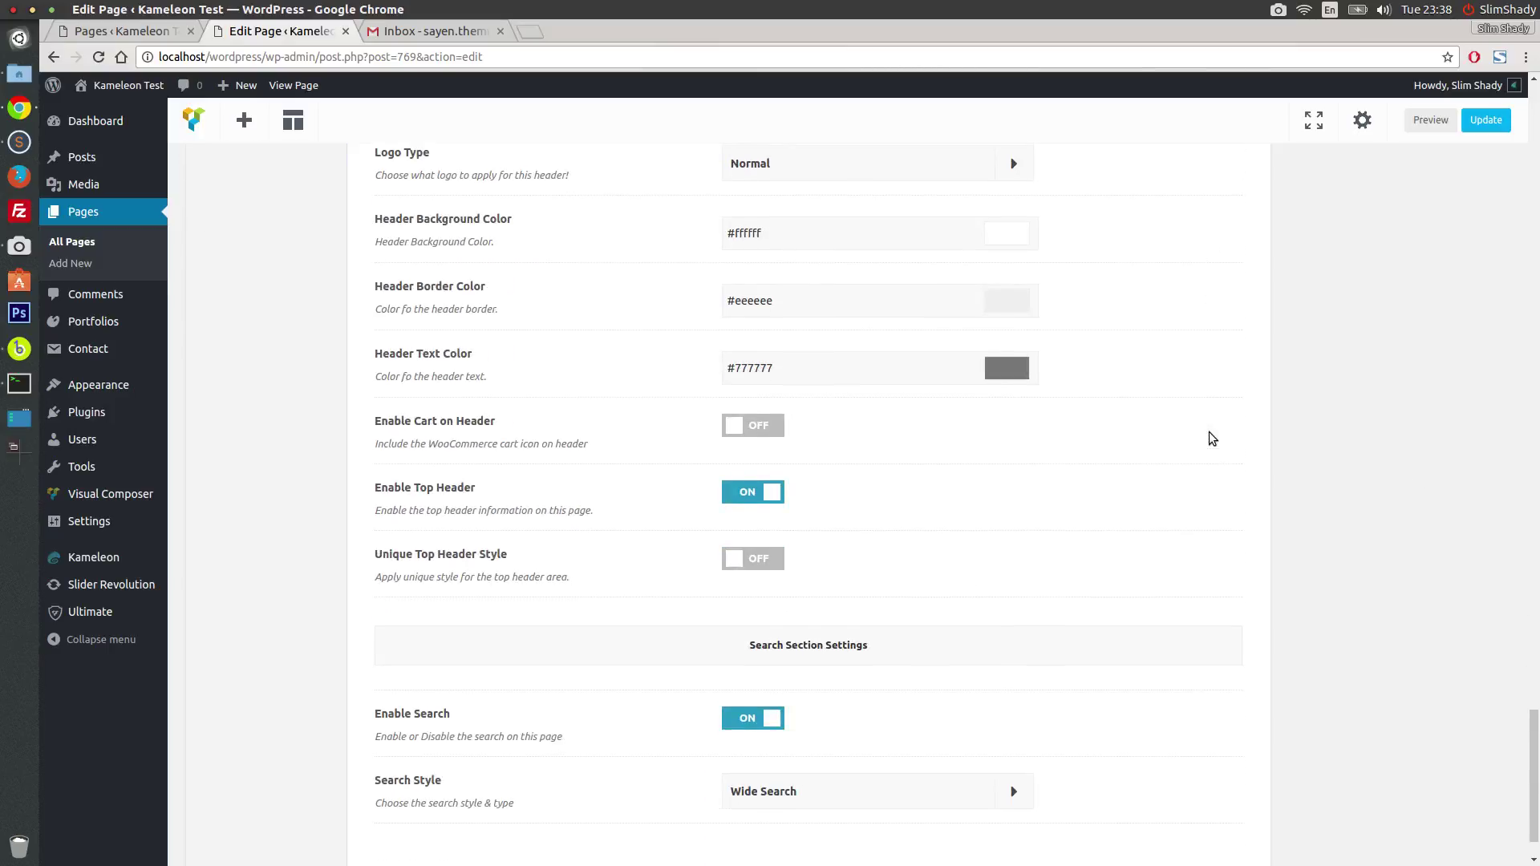
scroll(1209, 438, "down", 1)
left_click(901, 722)
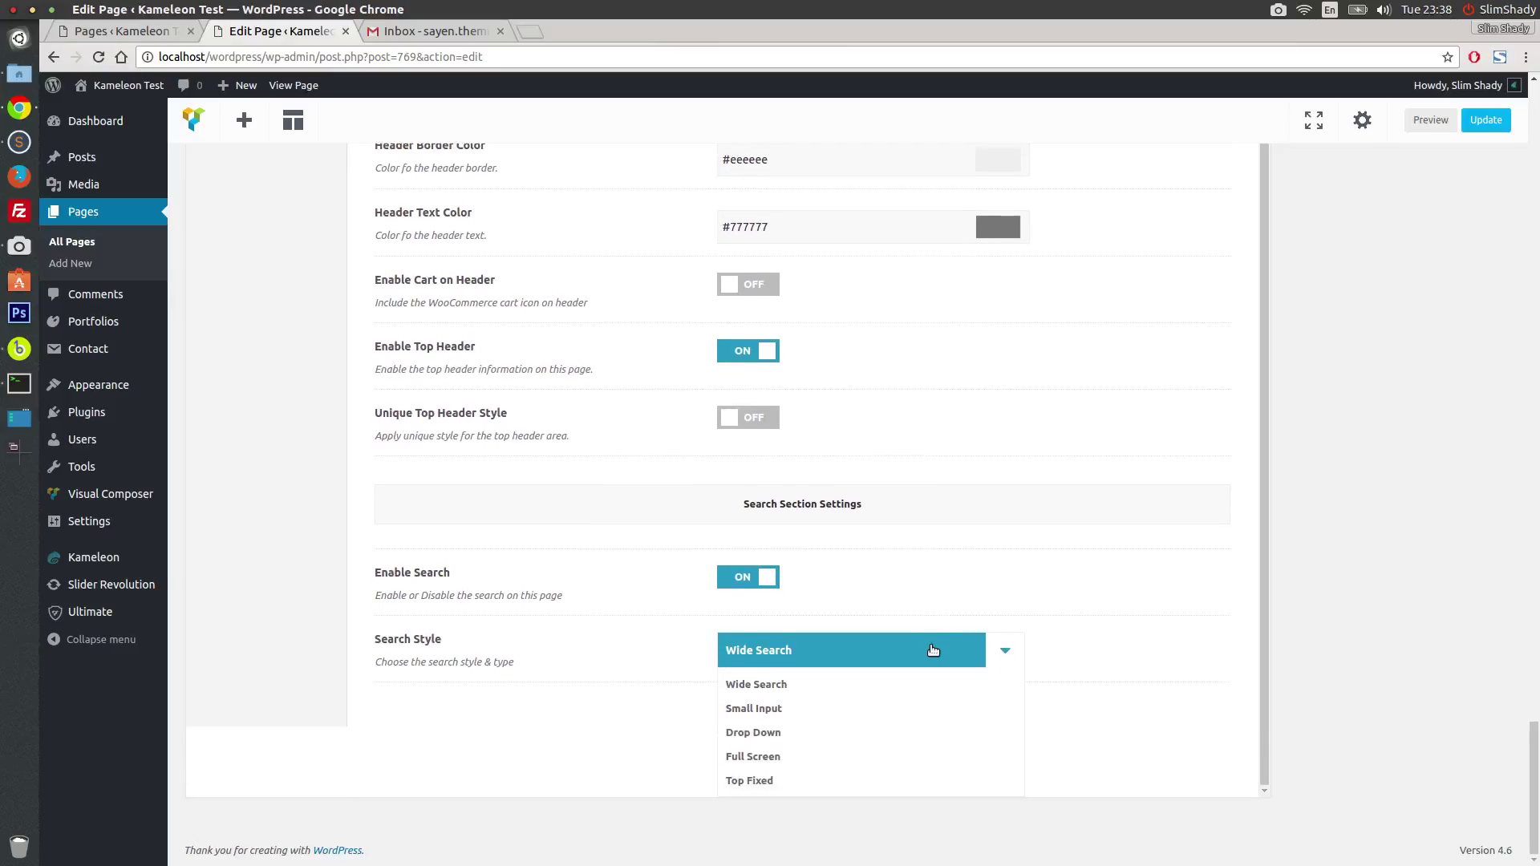
left_click(783, 733)
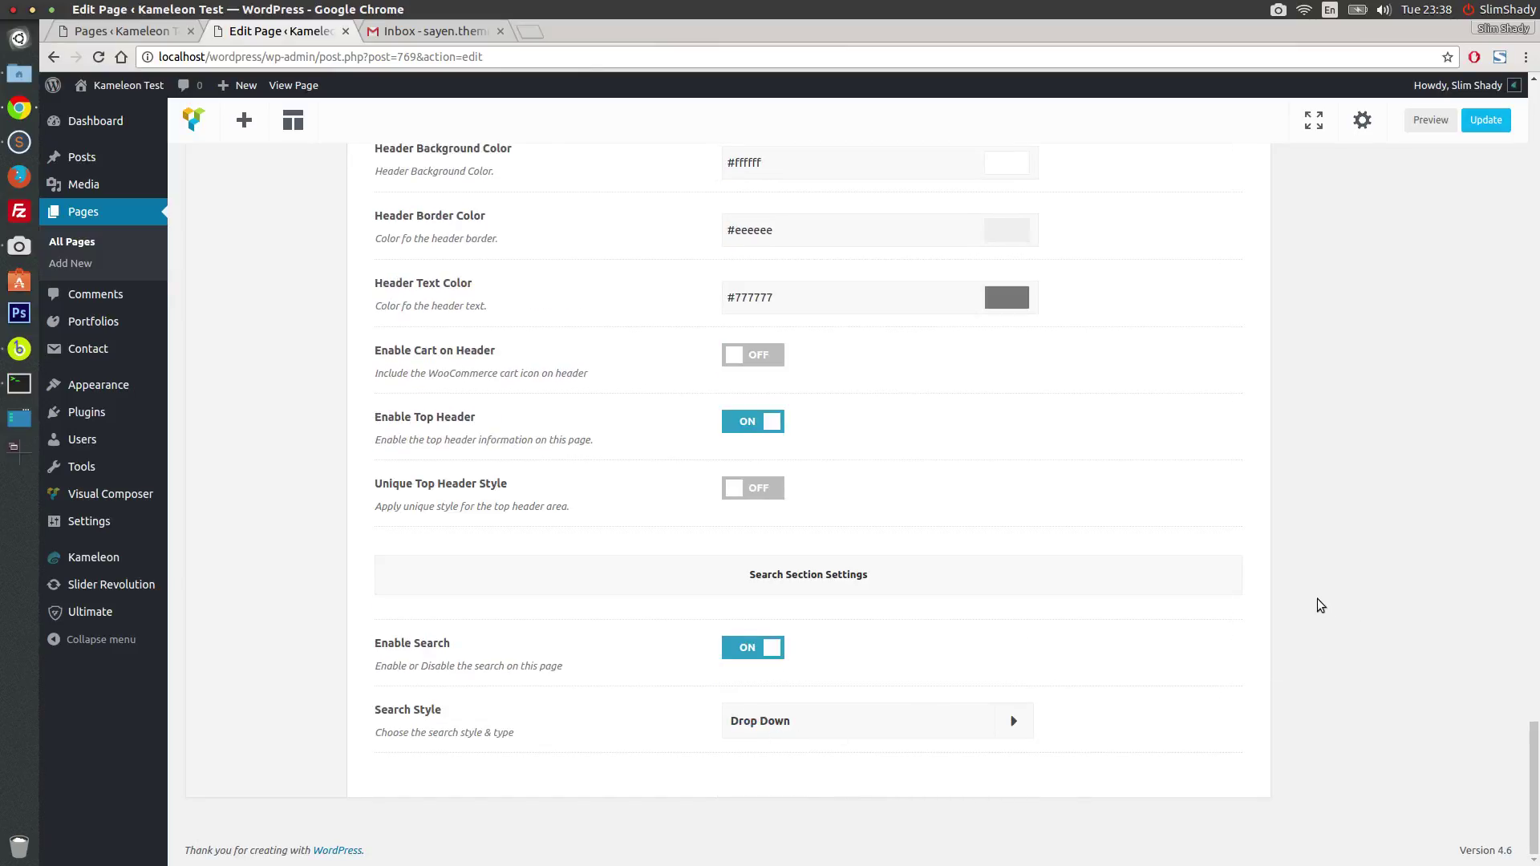
scroll(1316, 600, "up", 3)
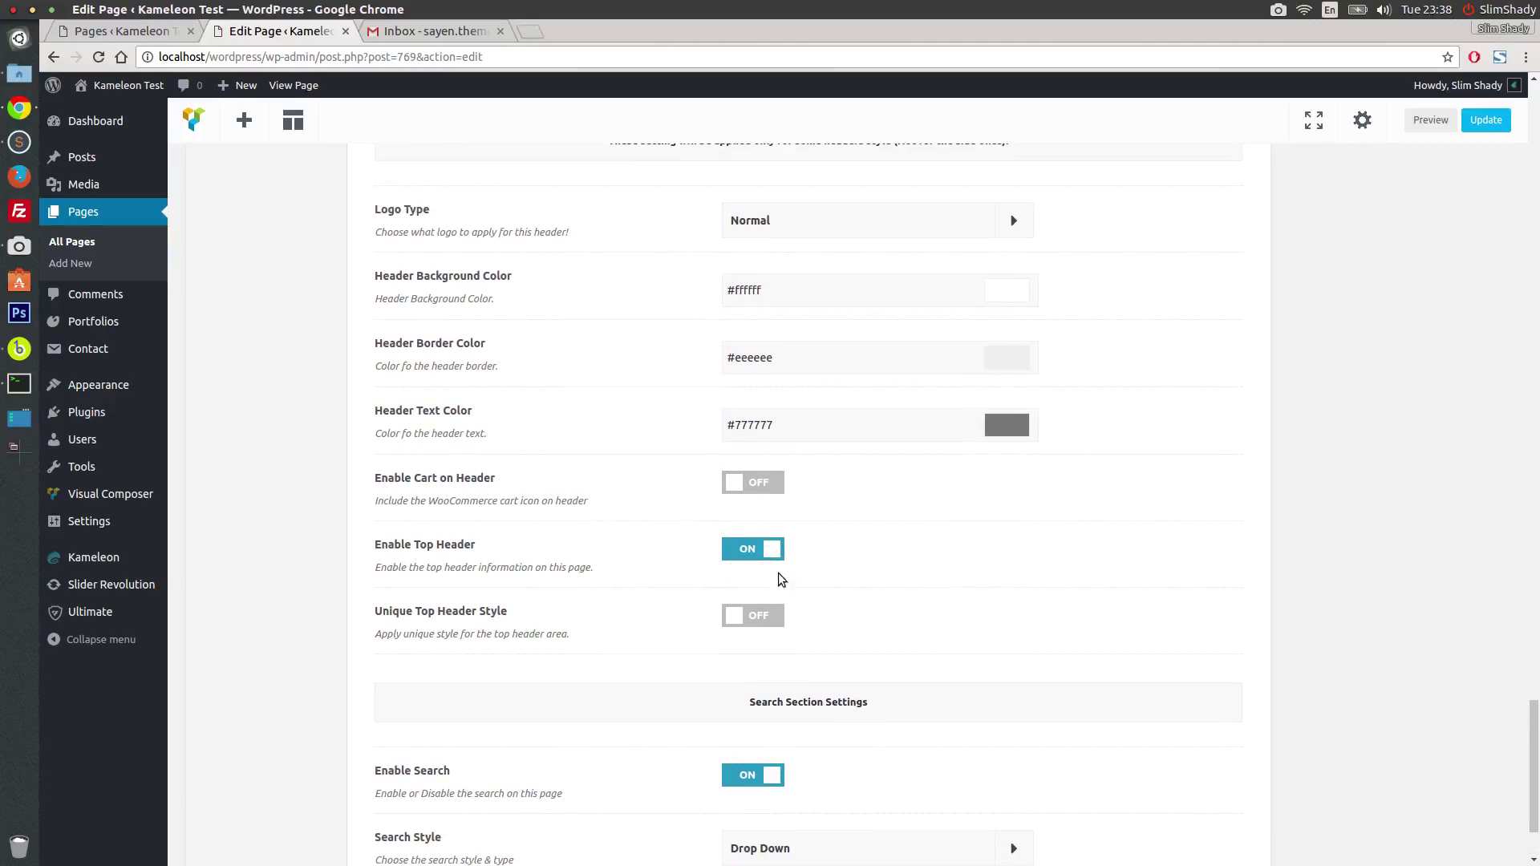
scroll(1371, 579, "up", 7)
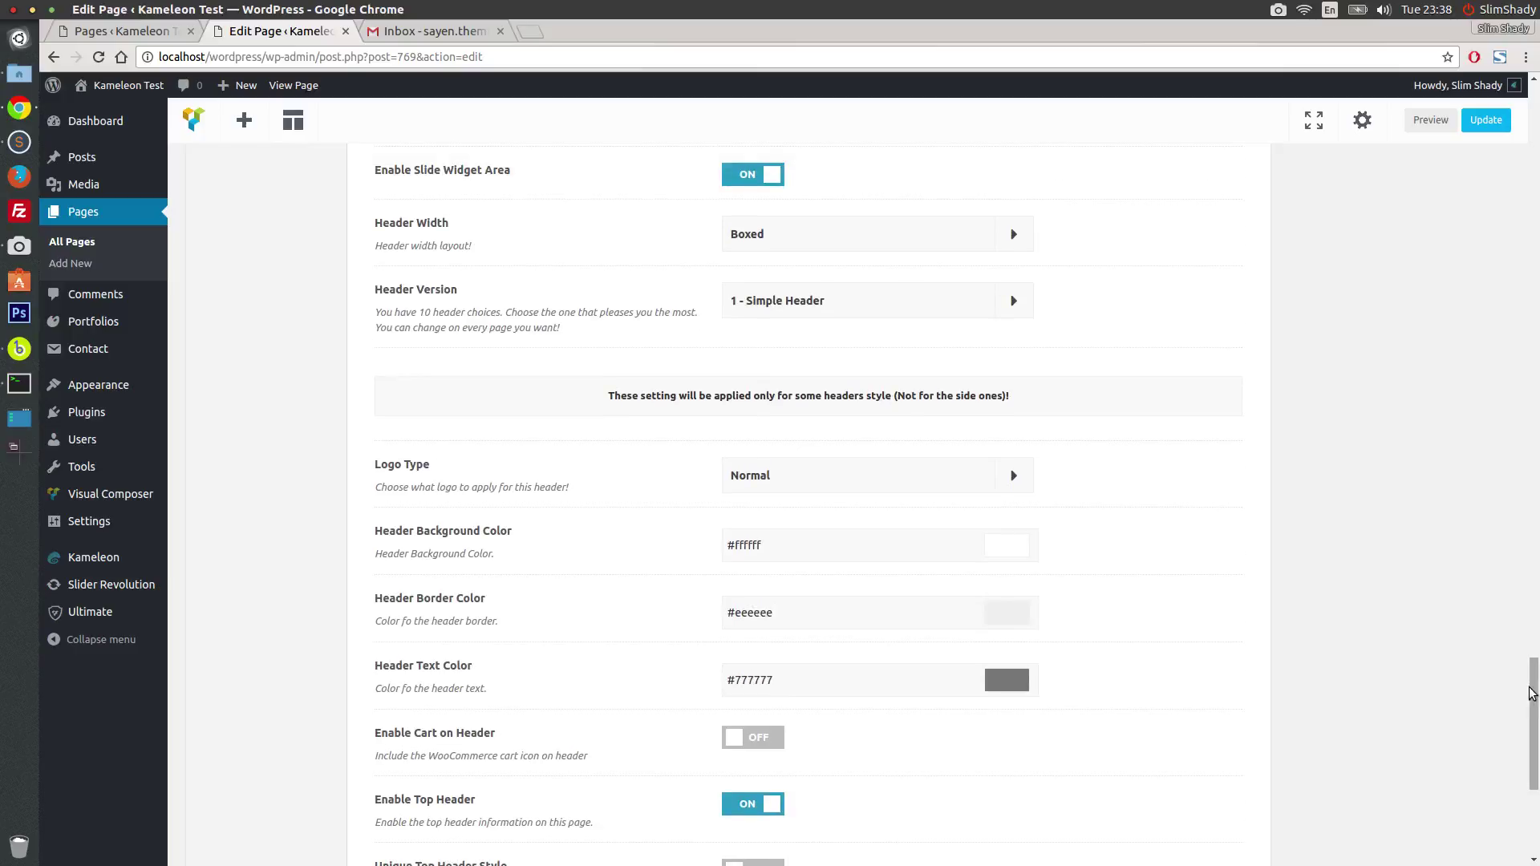
scroll(1536, 573, "up", 20)
left_click(1466, 335)
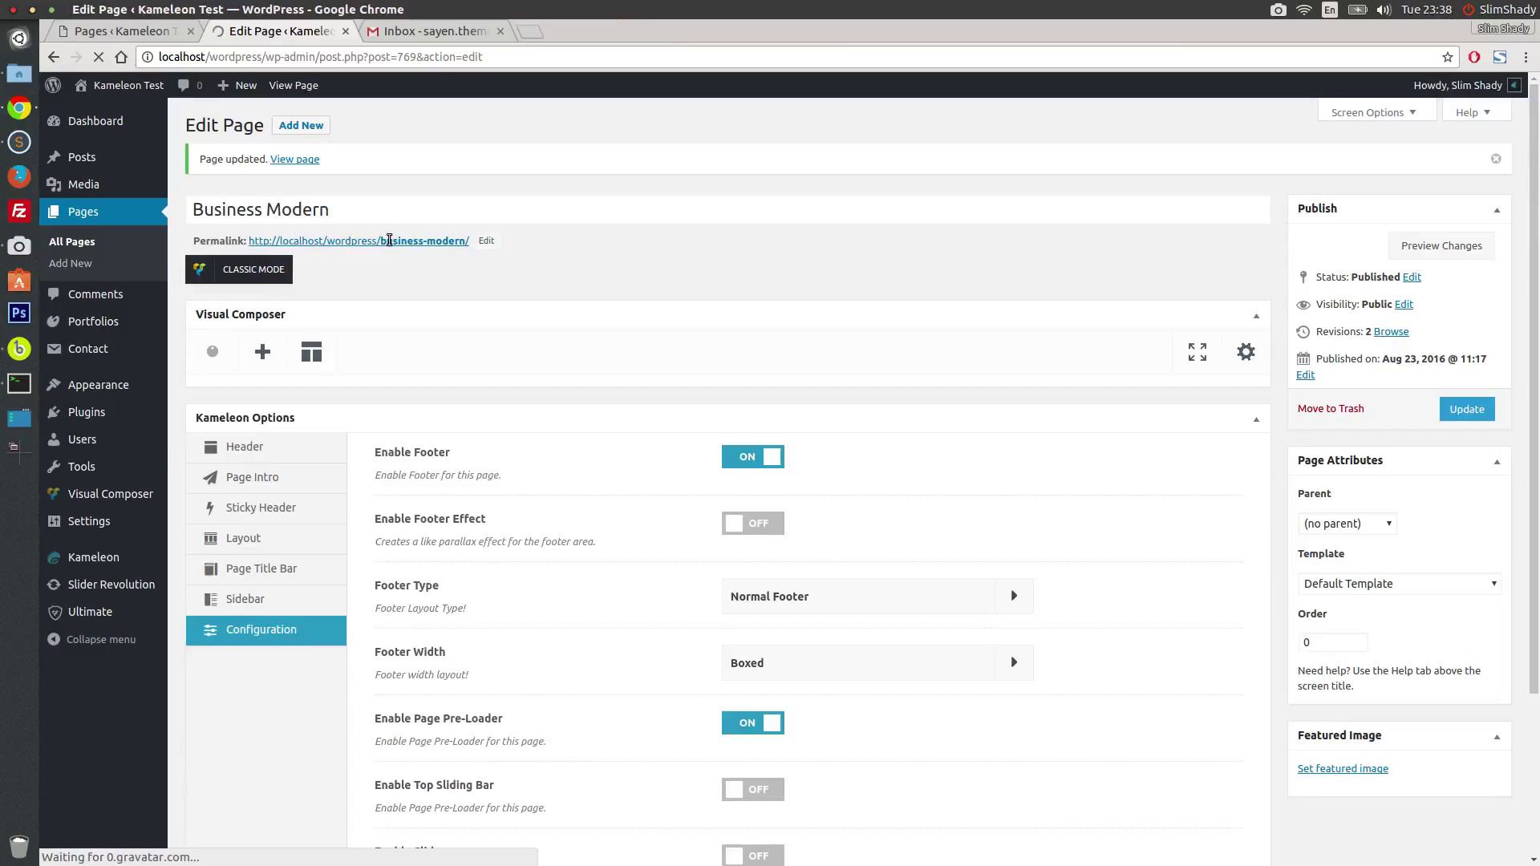
Step: View the updated Business Modern page in a new tab and test its header search
middle_click(389, 244)
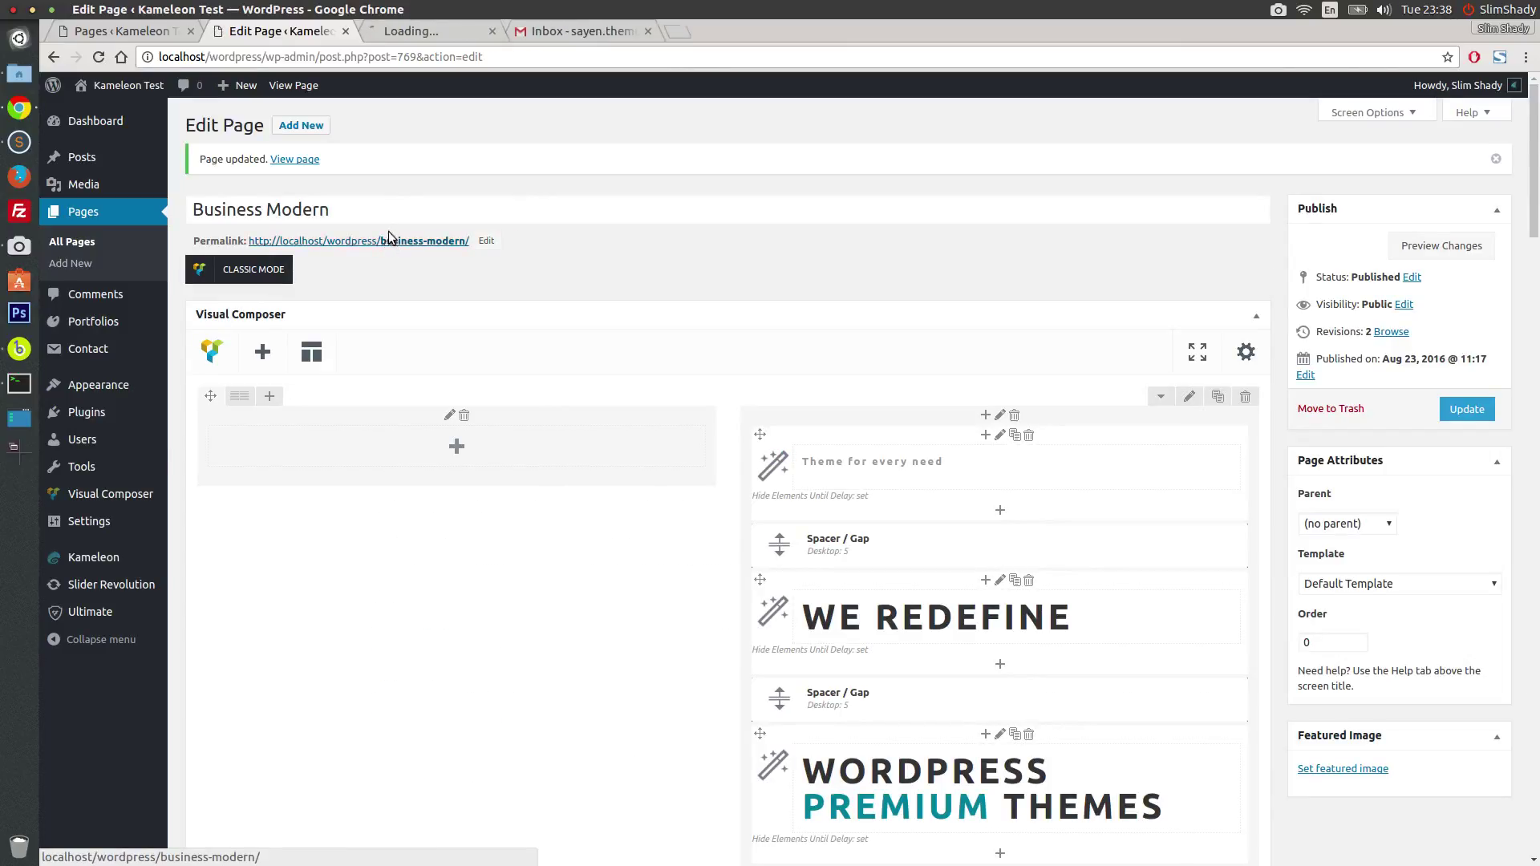
left_click(411, 34)
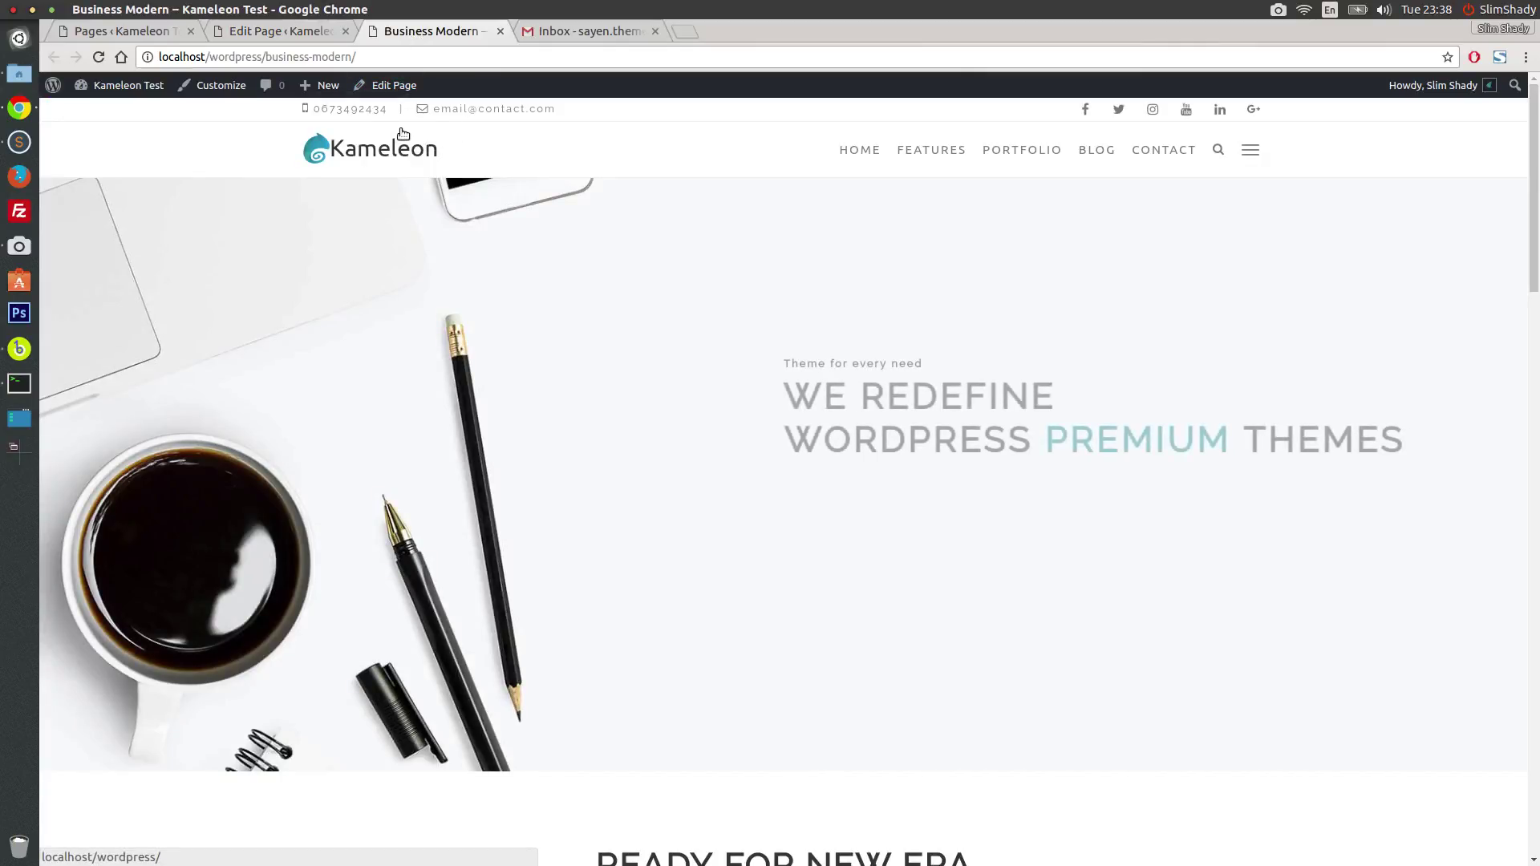
left_click(1218, 150)
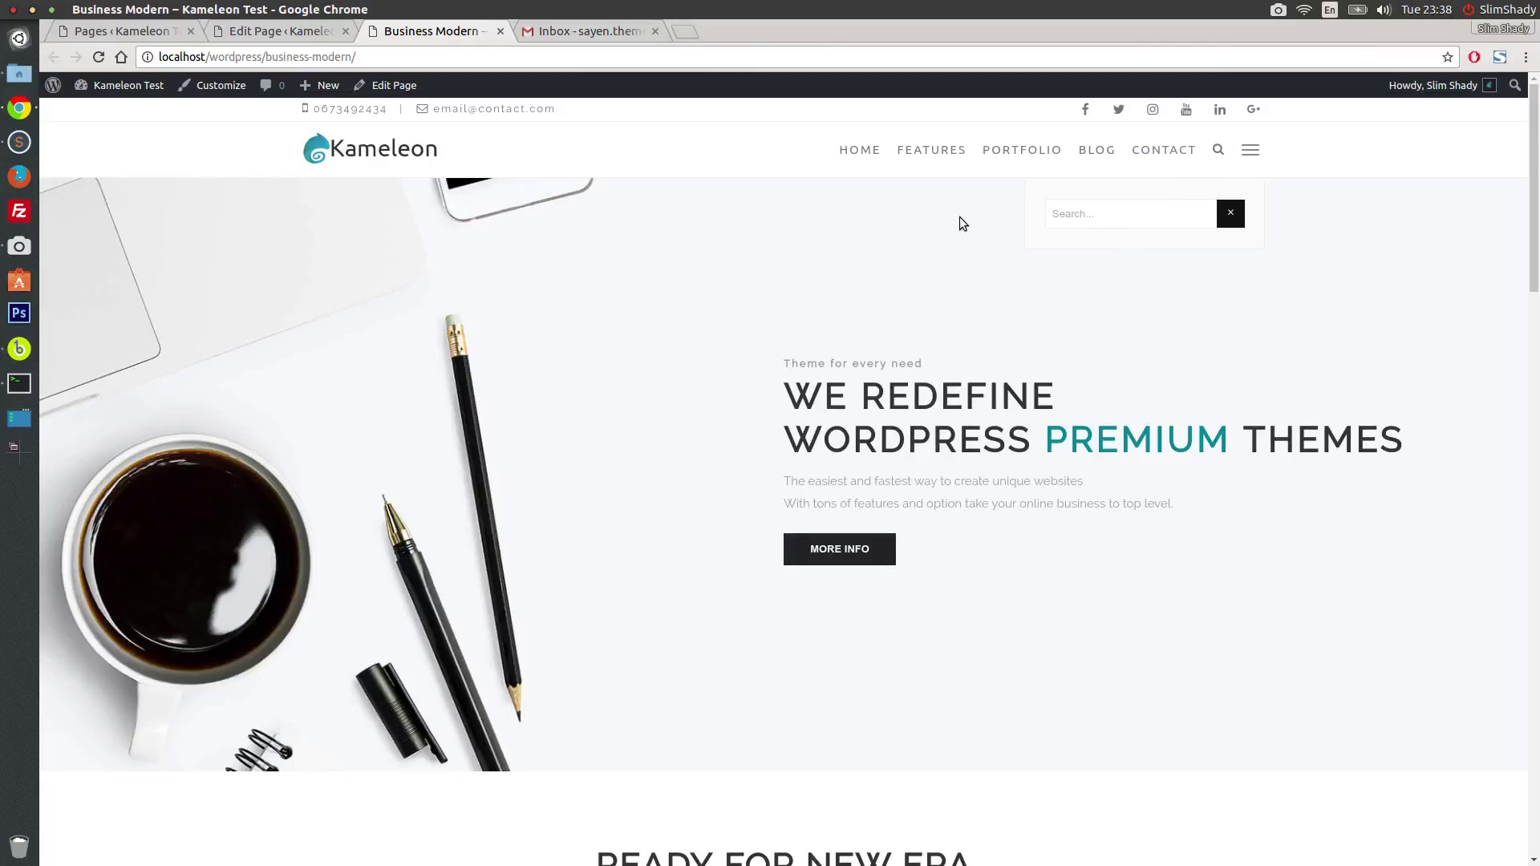
Step: Open the site's home page in a separate tab and test its header search for comparison with Business Modern
left_click(382, 141)
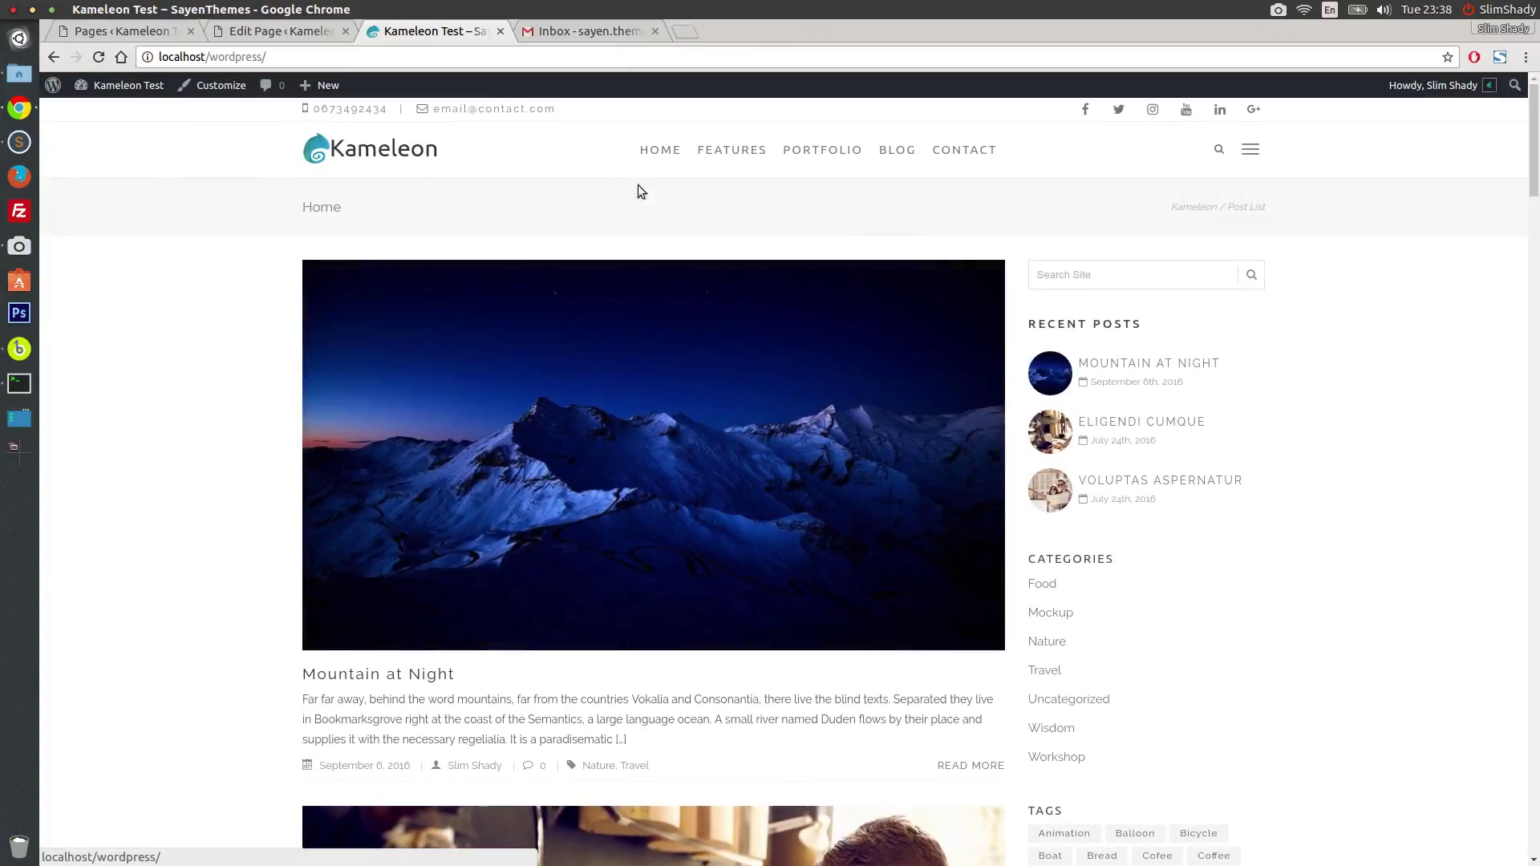
right_click(371, 146)
left_click(437, 156)
left_click(53, 57)
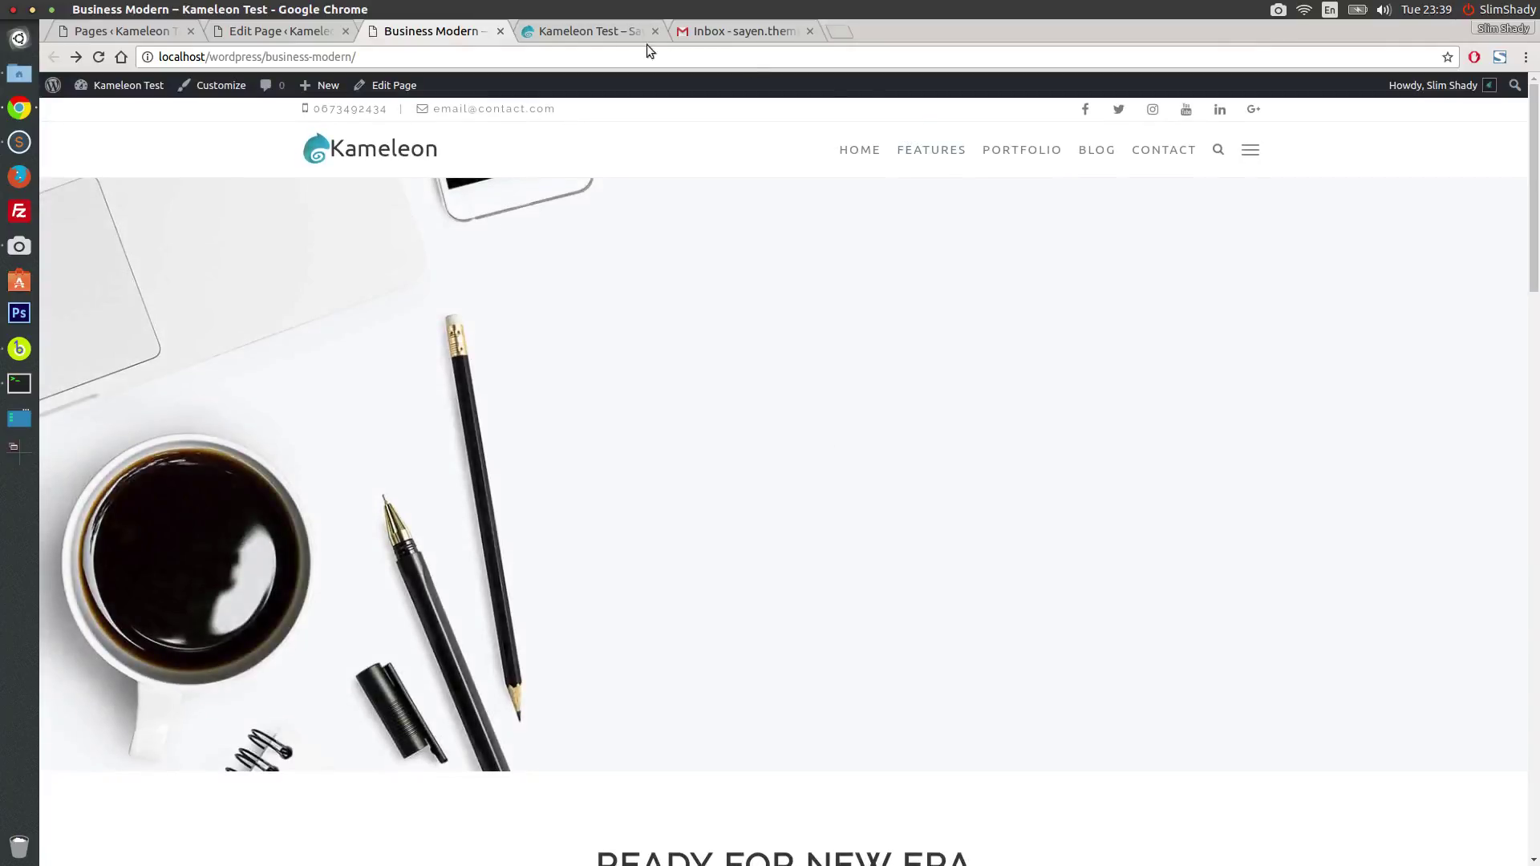
left_click(551, 31)
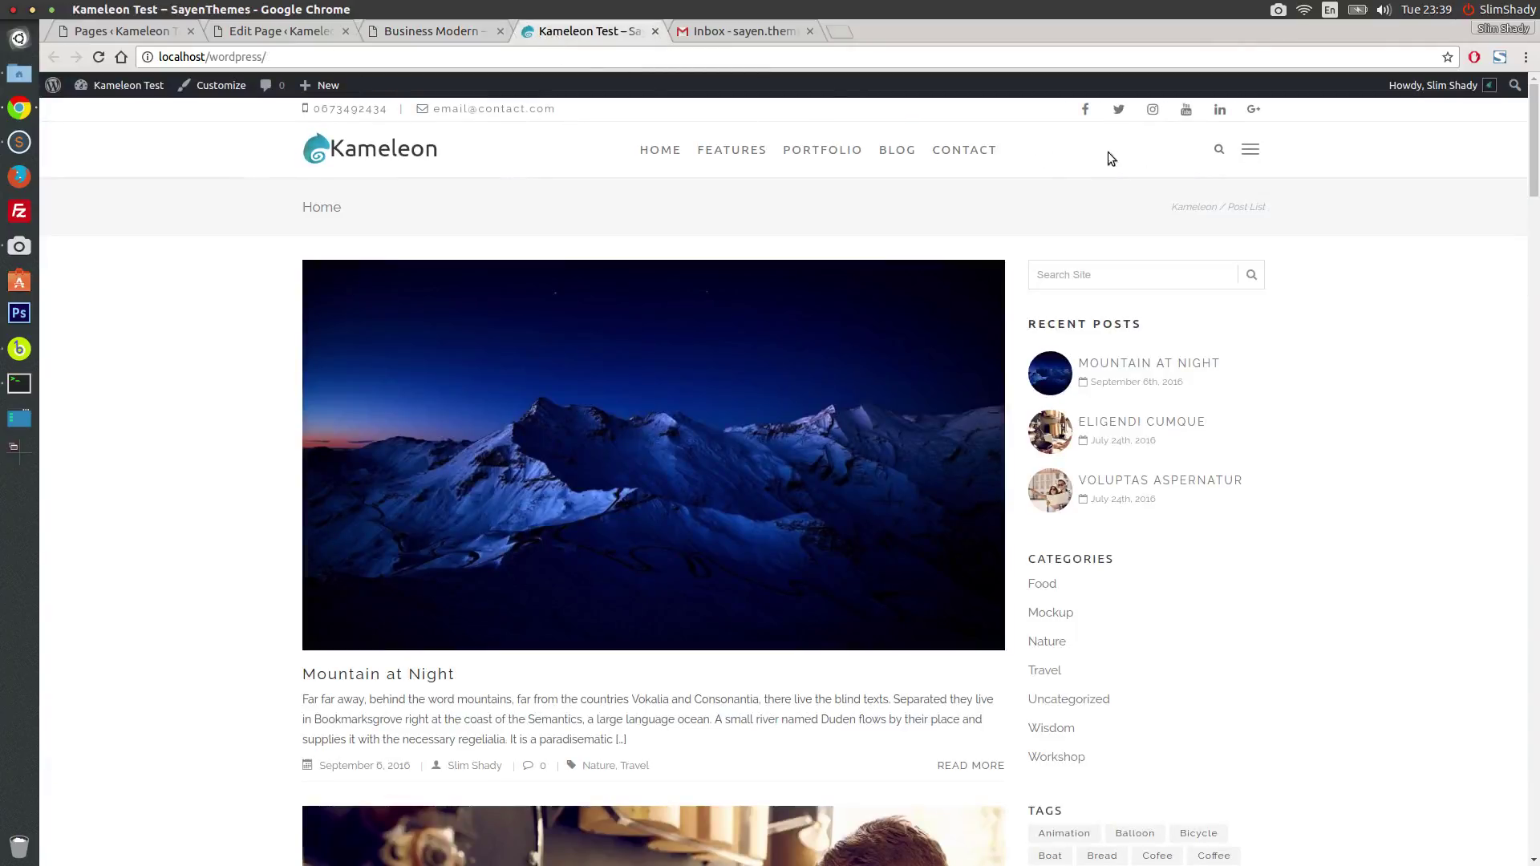
left_click(1219, 152)
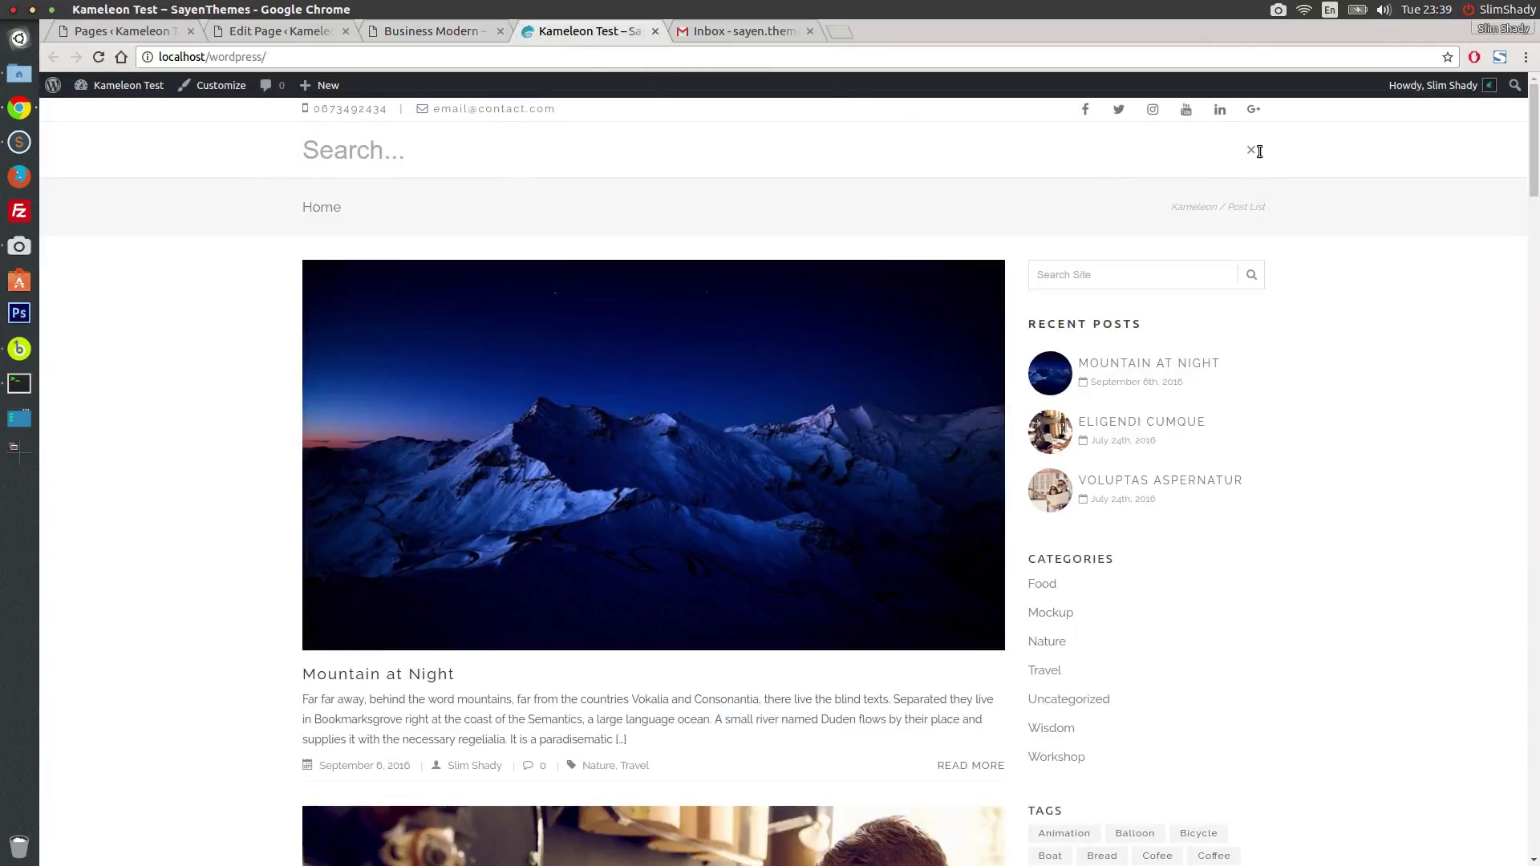
left_click(1250, 153)
Step: Return to the Business Modern page and try its header search and slide widget area, closing both
left_click(505, 26)
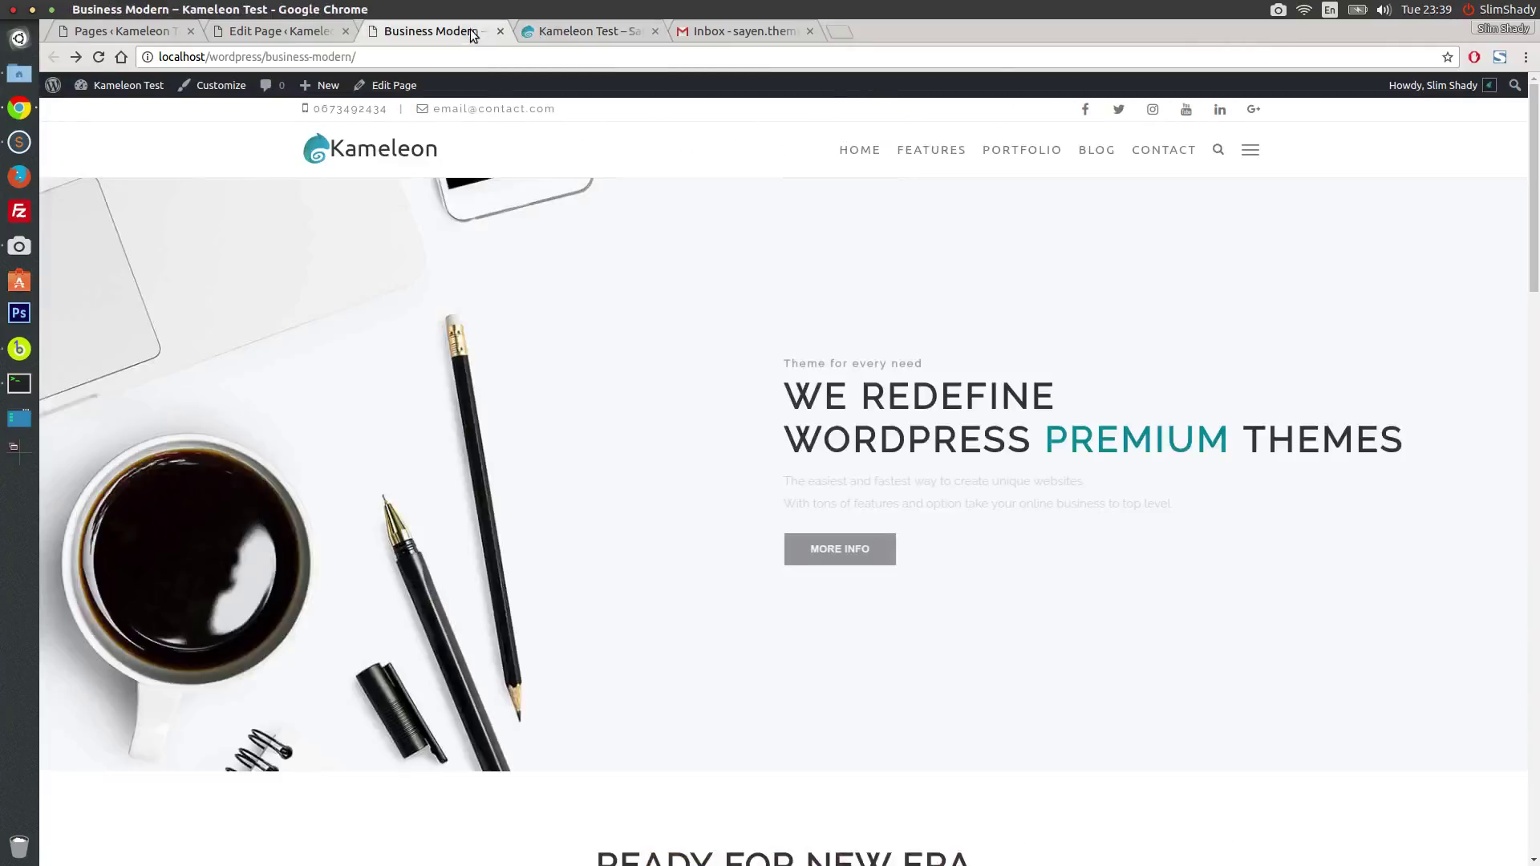
left_click(1218, 153)
left_click(1249, 150)
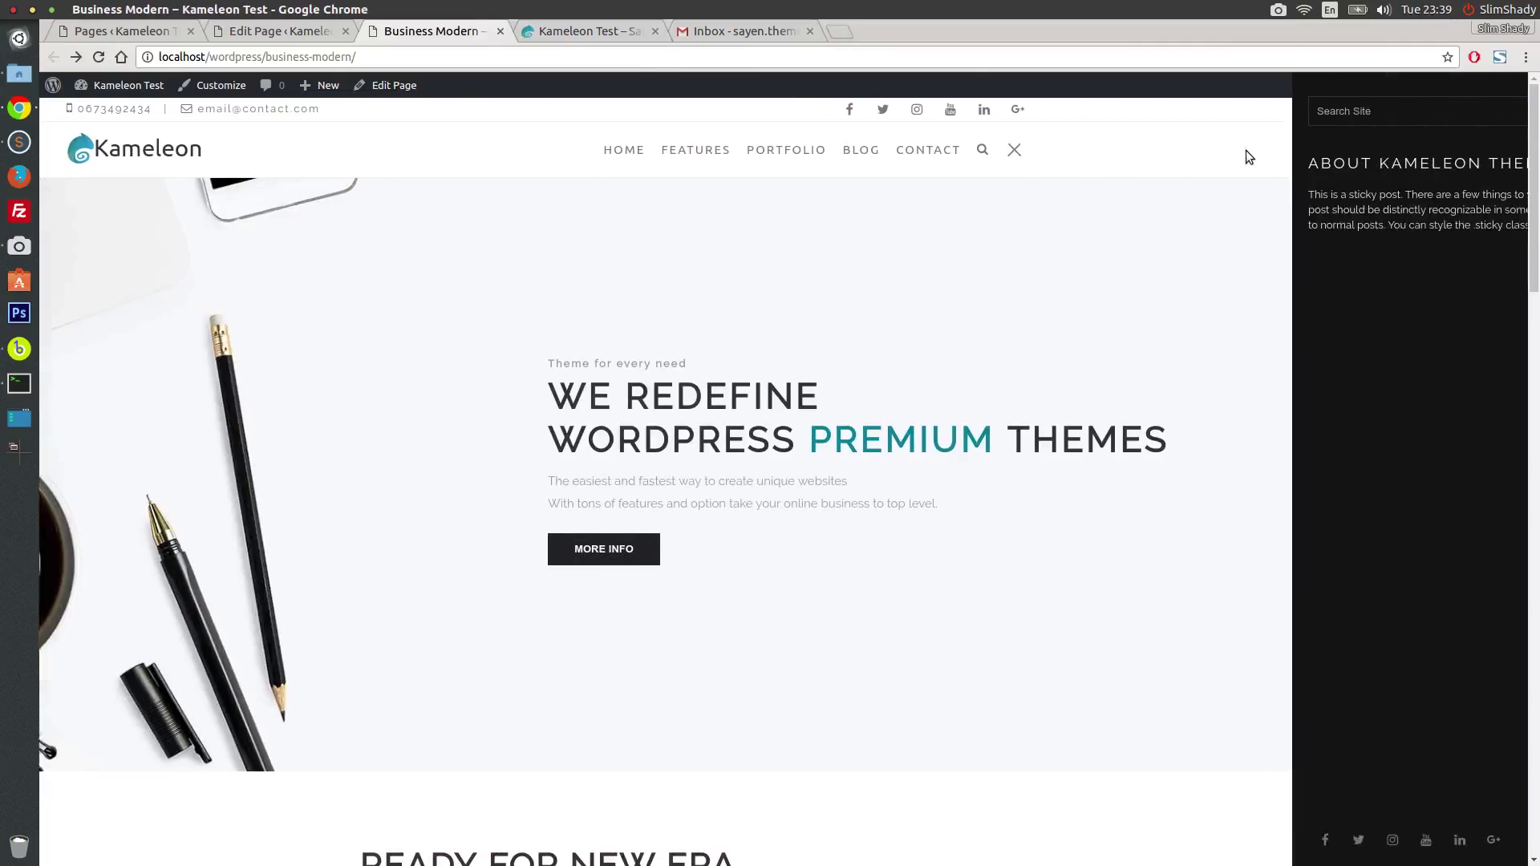
left_click(900, 150)
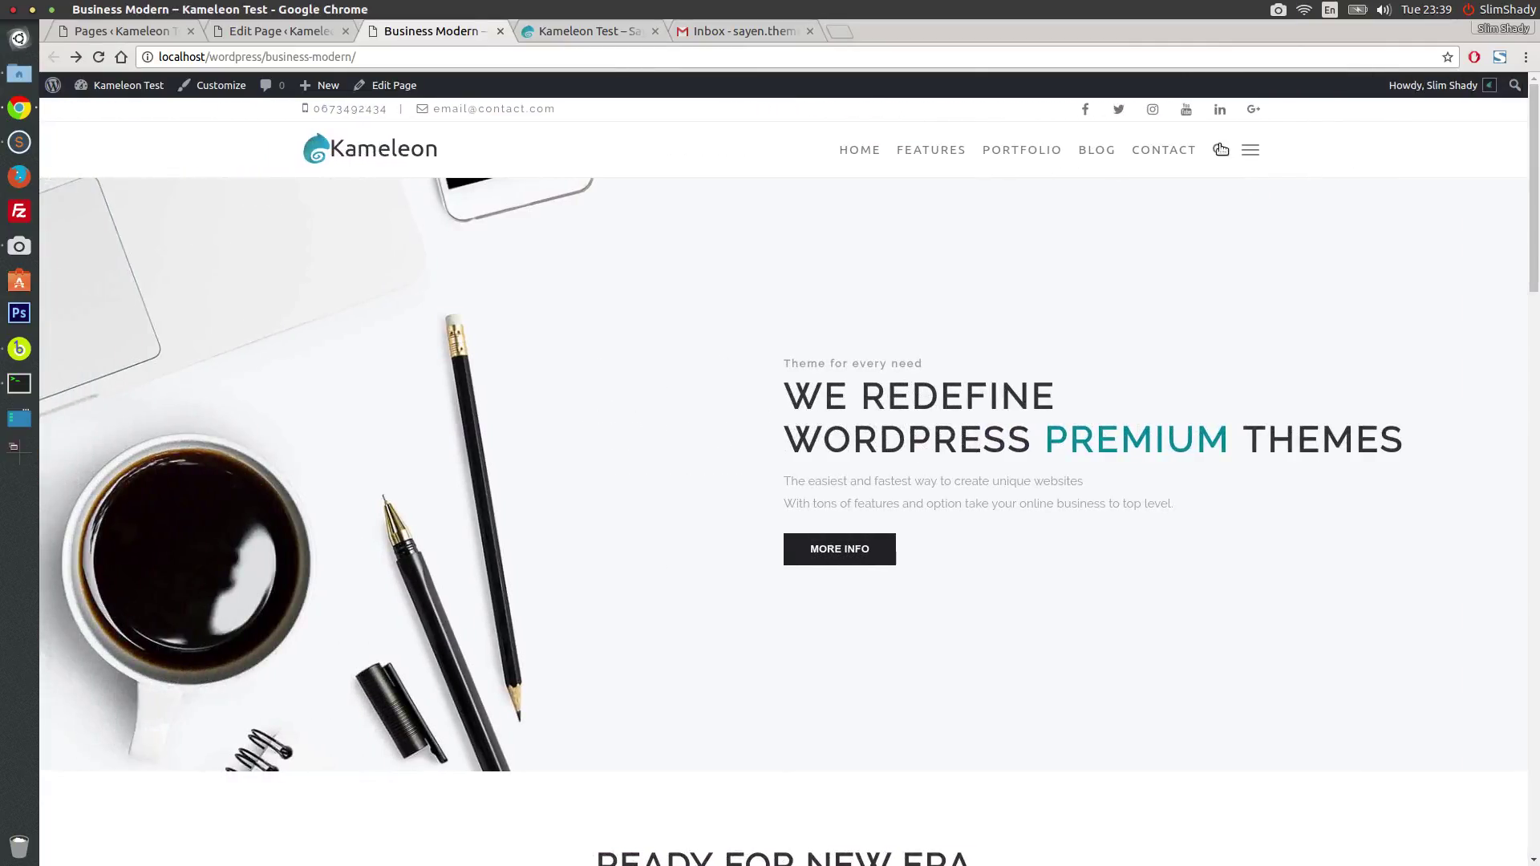
Step: Turn off Enable Slide Widget Area in the header options of the Business Modern page
left_click(281, 32)
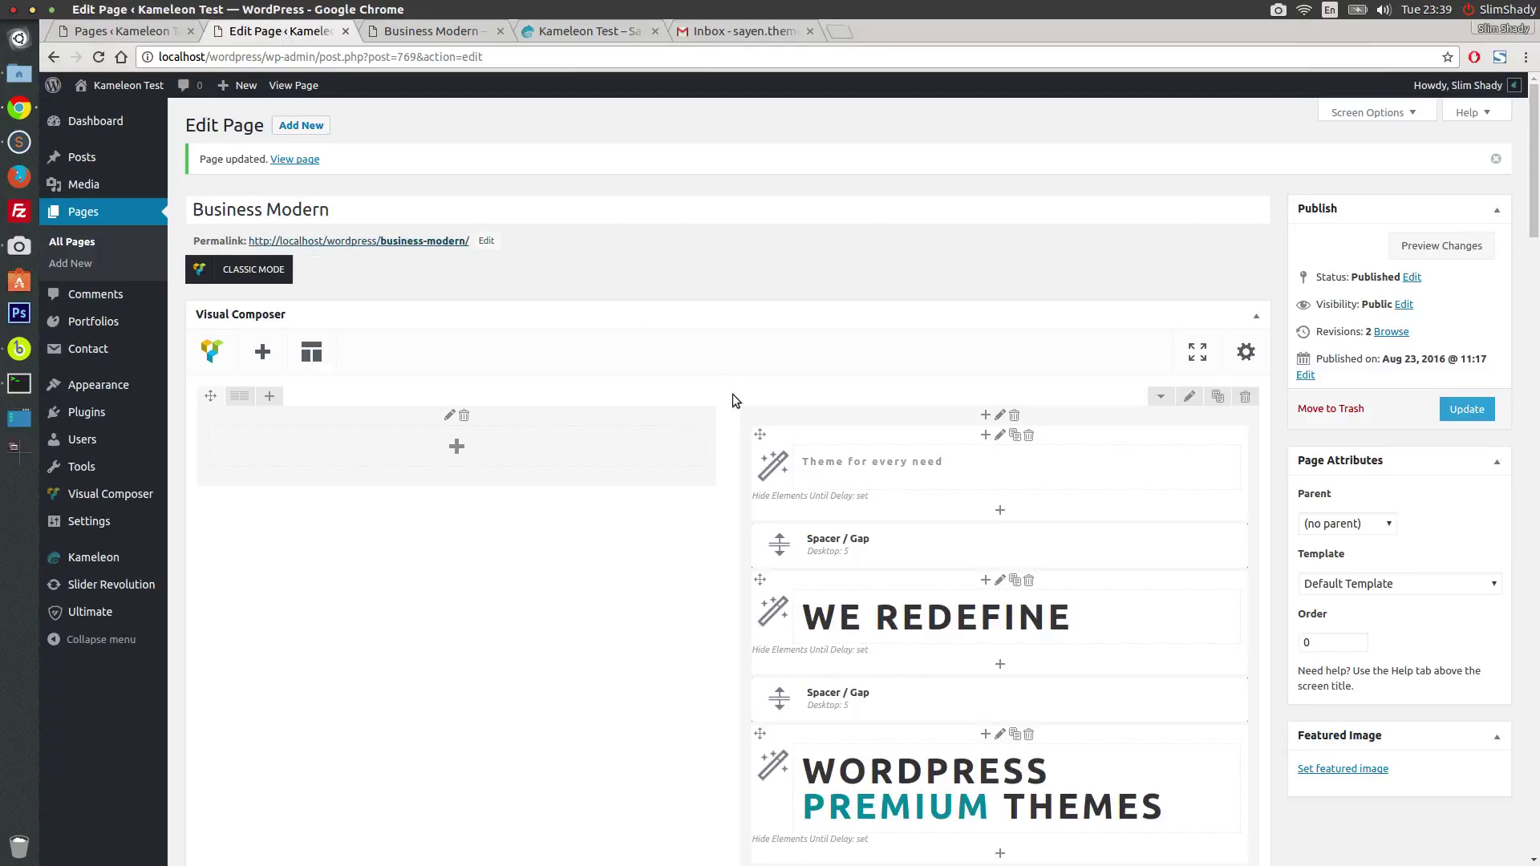
scroll(732, 395, "down", 20)
scroll(1525, 638, "down", 10)
left_click(244, 510)
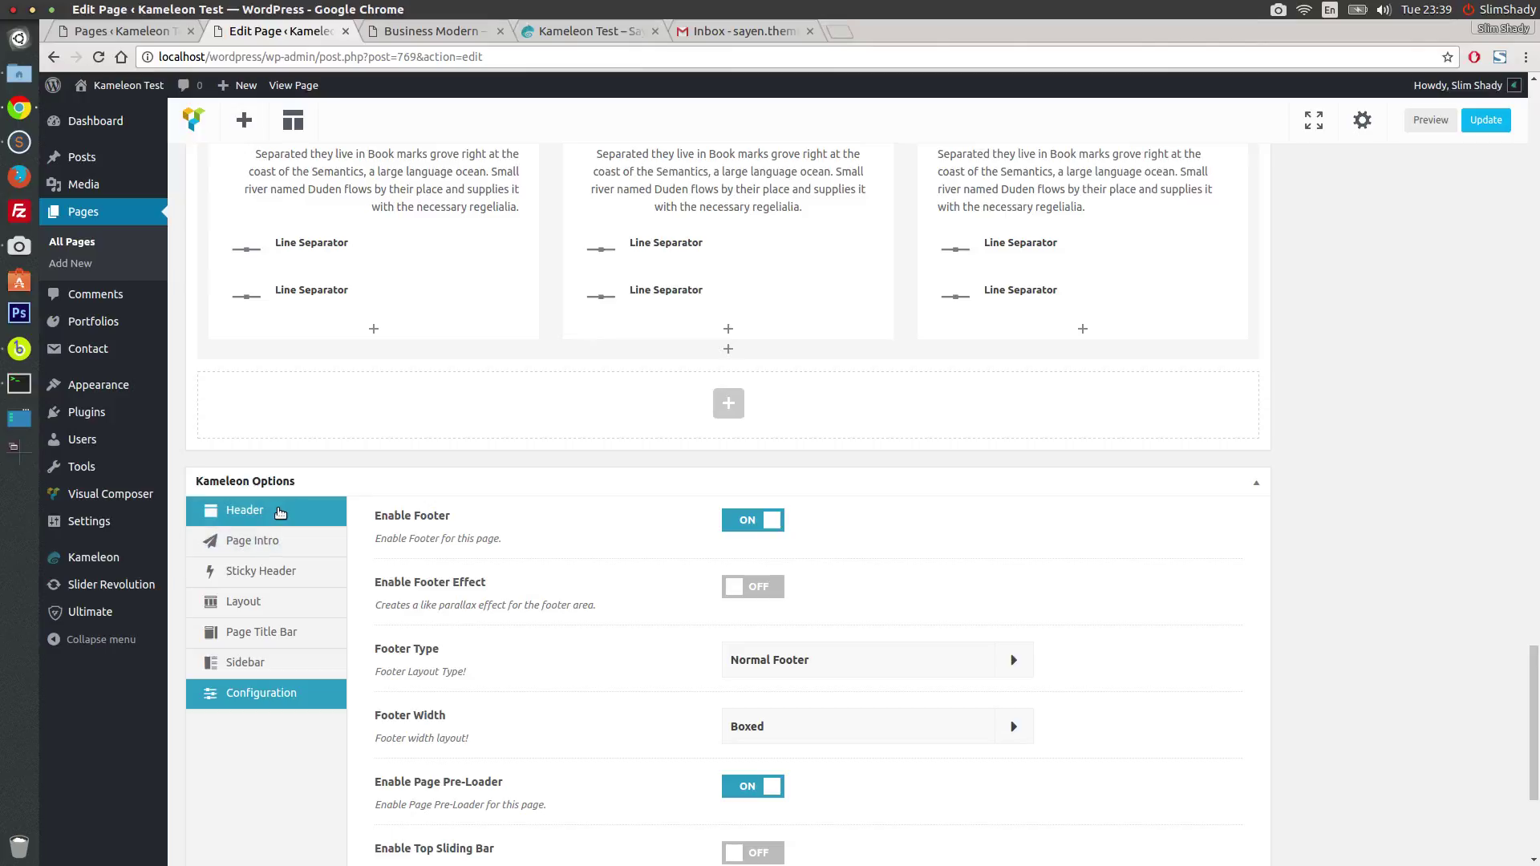
scroll(720, 464, "down", 3)
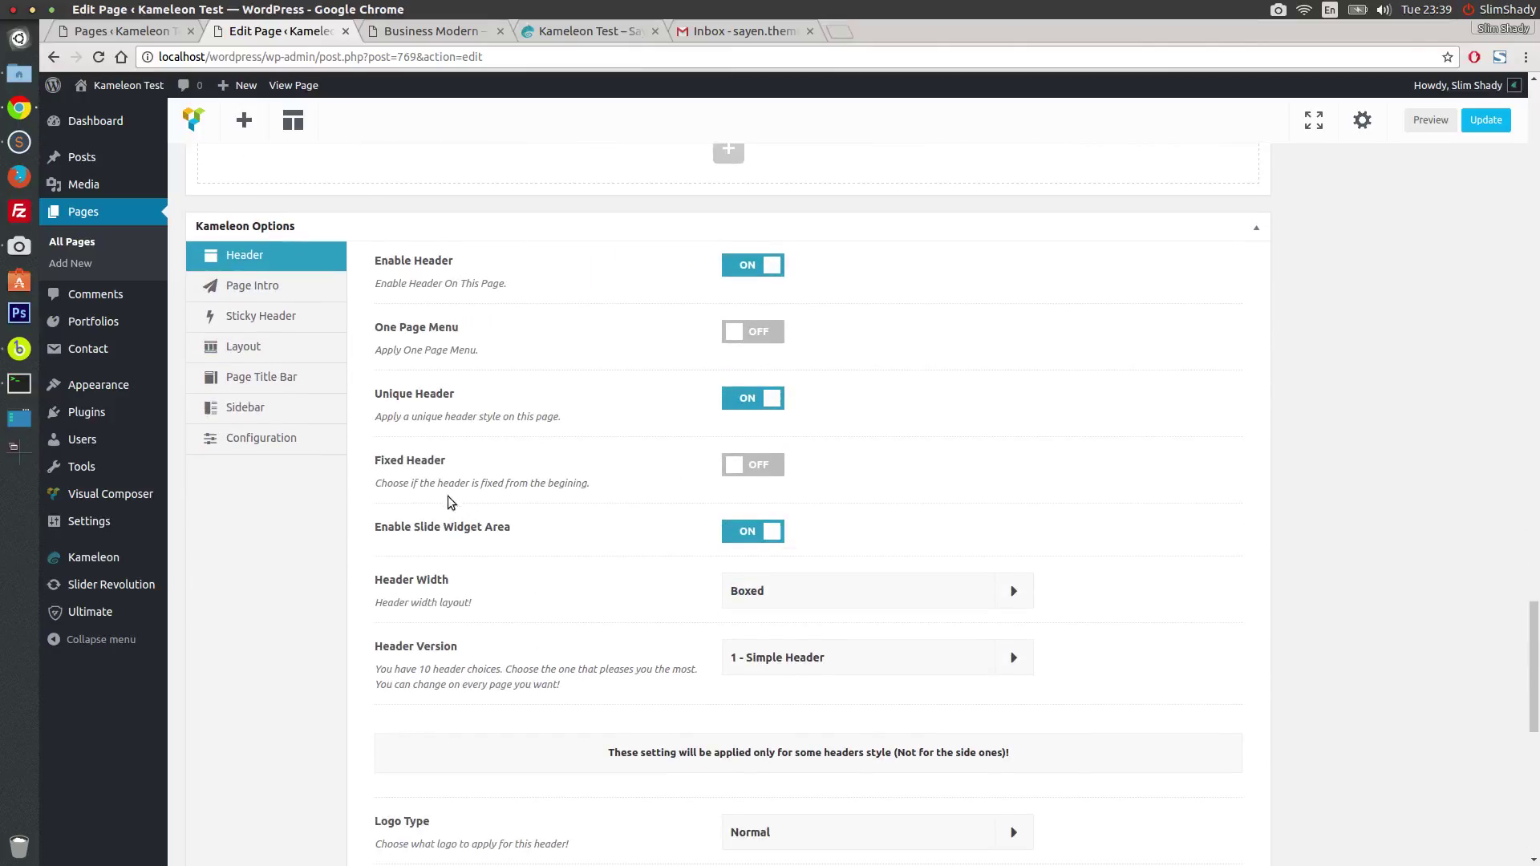
left_click(735, 541)
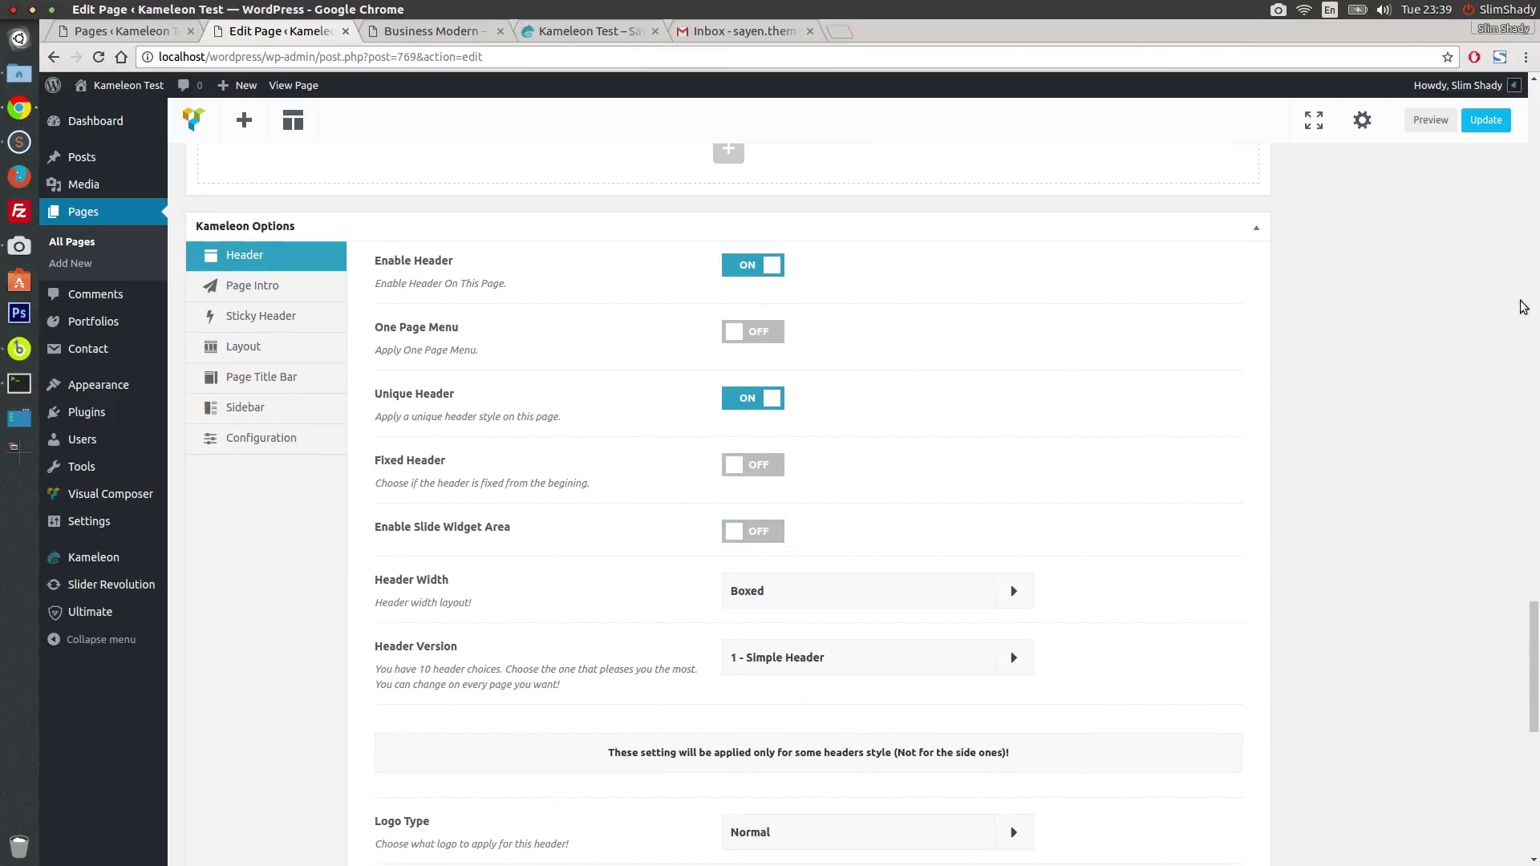
Step: Set Header Width to Full Width, update the page and check the header on the reloaded Business Modern page
left_click(911, 606)
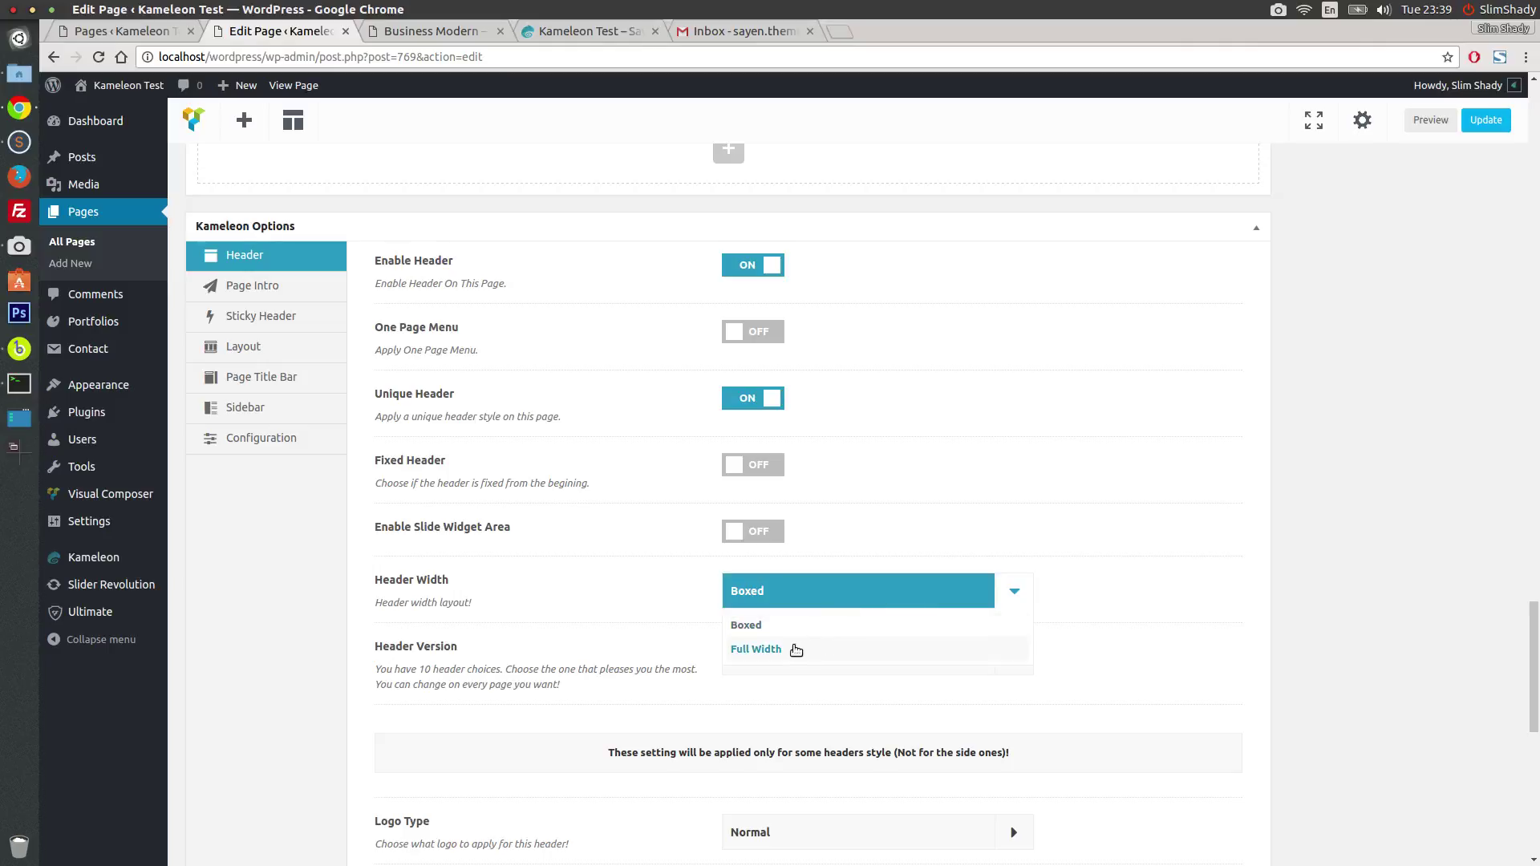
left_click(793, 650)
left_click(1485, 120)
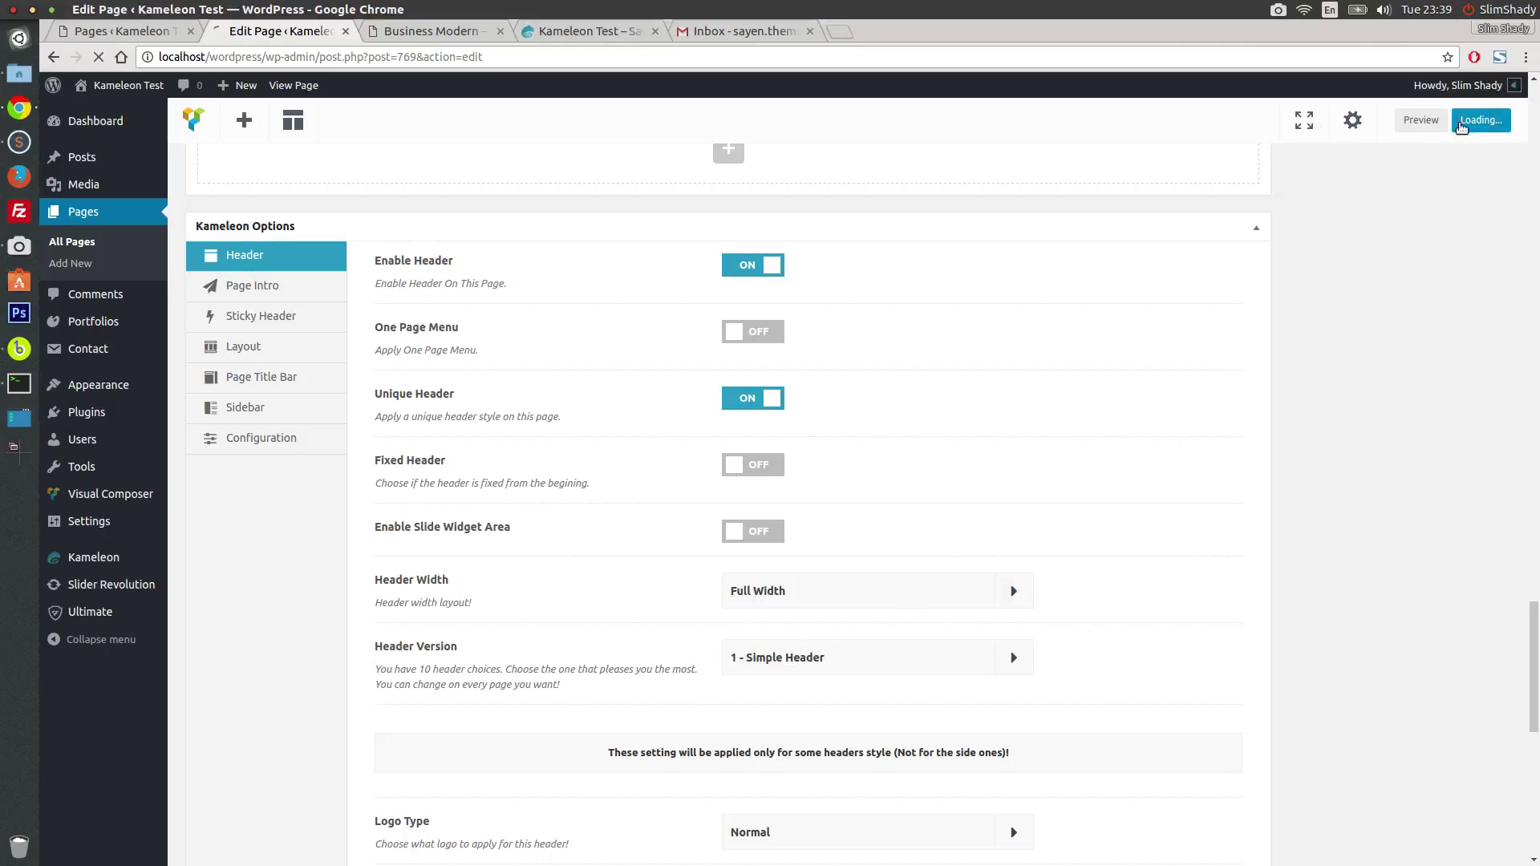
left_click(458, 32)
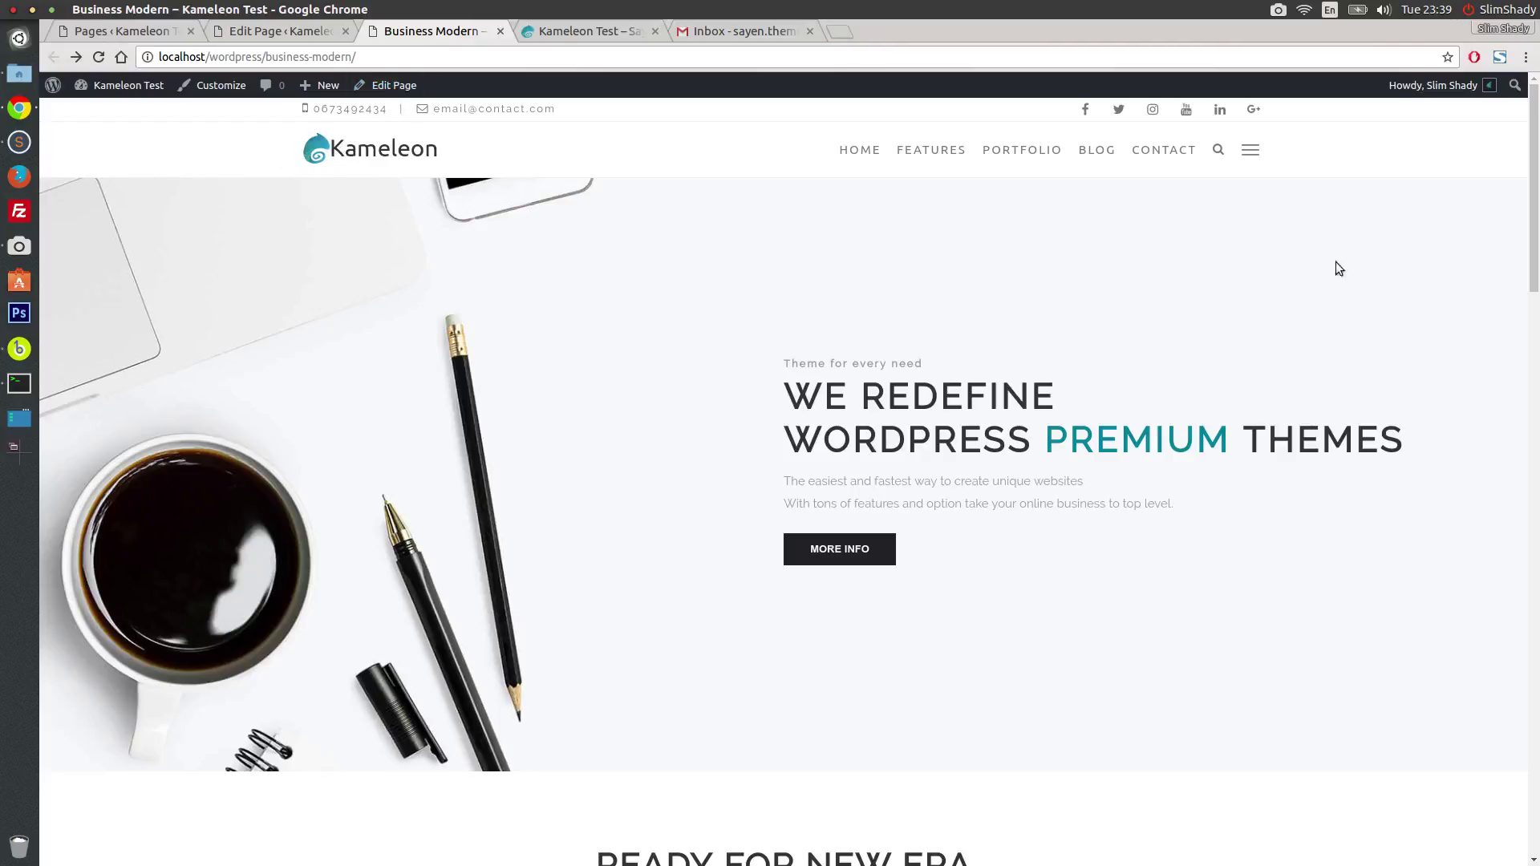
left_click(90, 60)
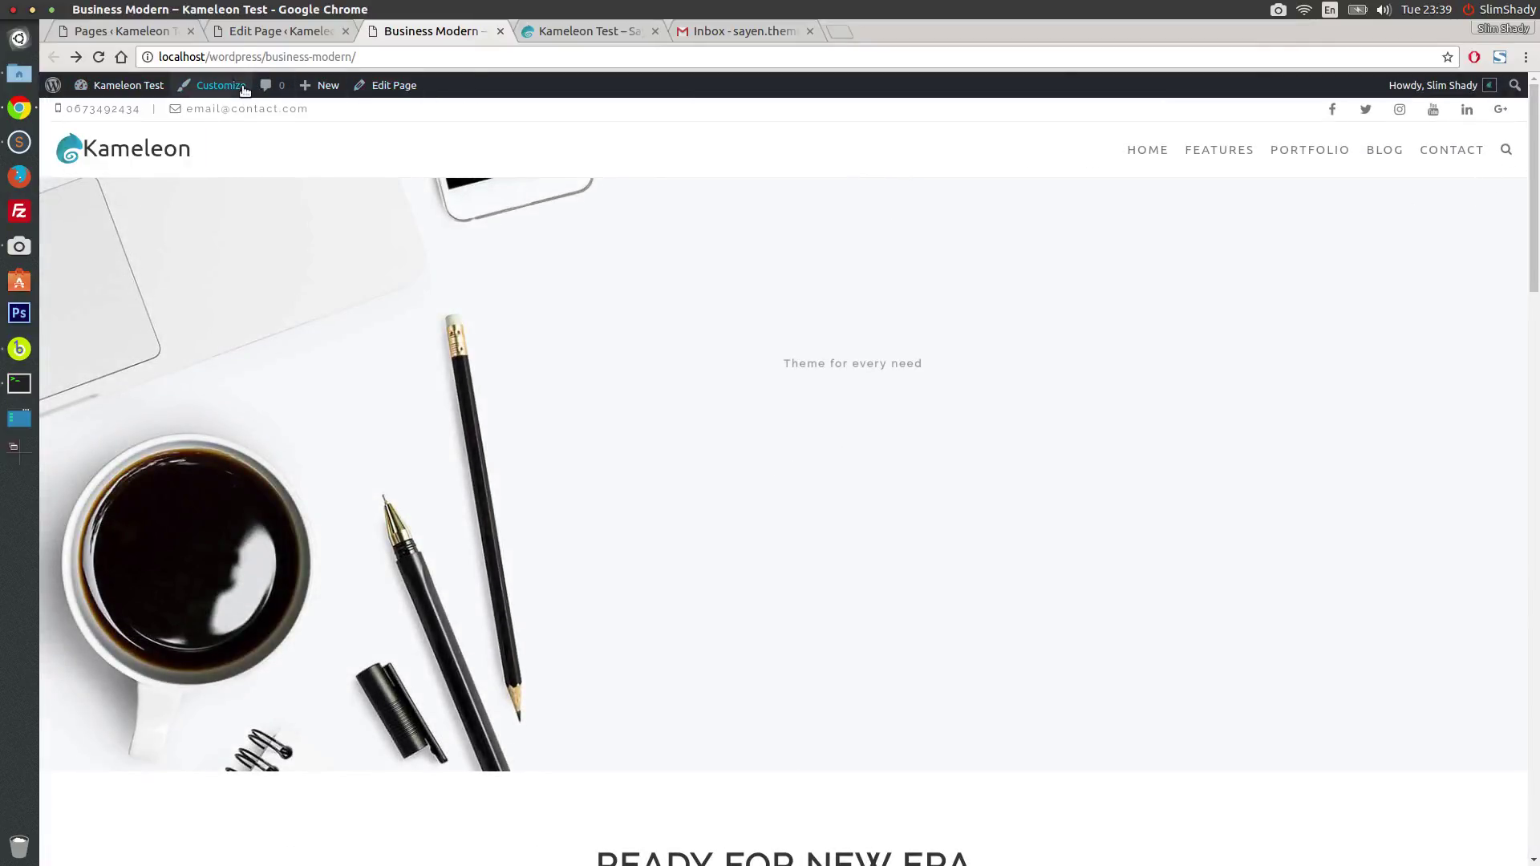
Step: Set Header Version to 6 - Side Header Fixed in the header options of the Business Modern page and update the page
left_click(253, 37)
left_click_drag(1532, 166, 1532, 762)
left_click(244, 321)
scroll(575, 357, "up", 3)
scroll(946, 306, "down", 8)
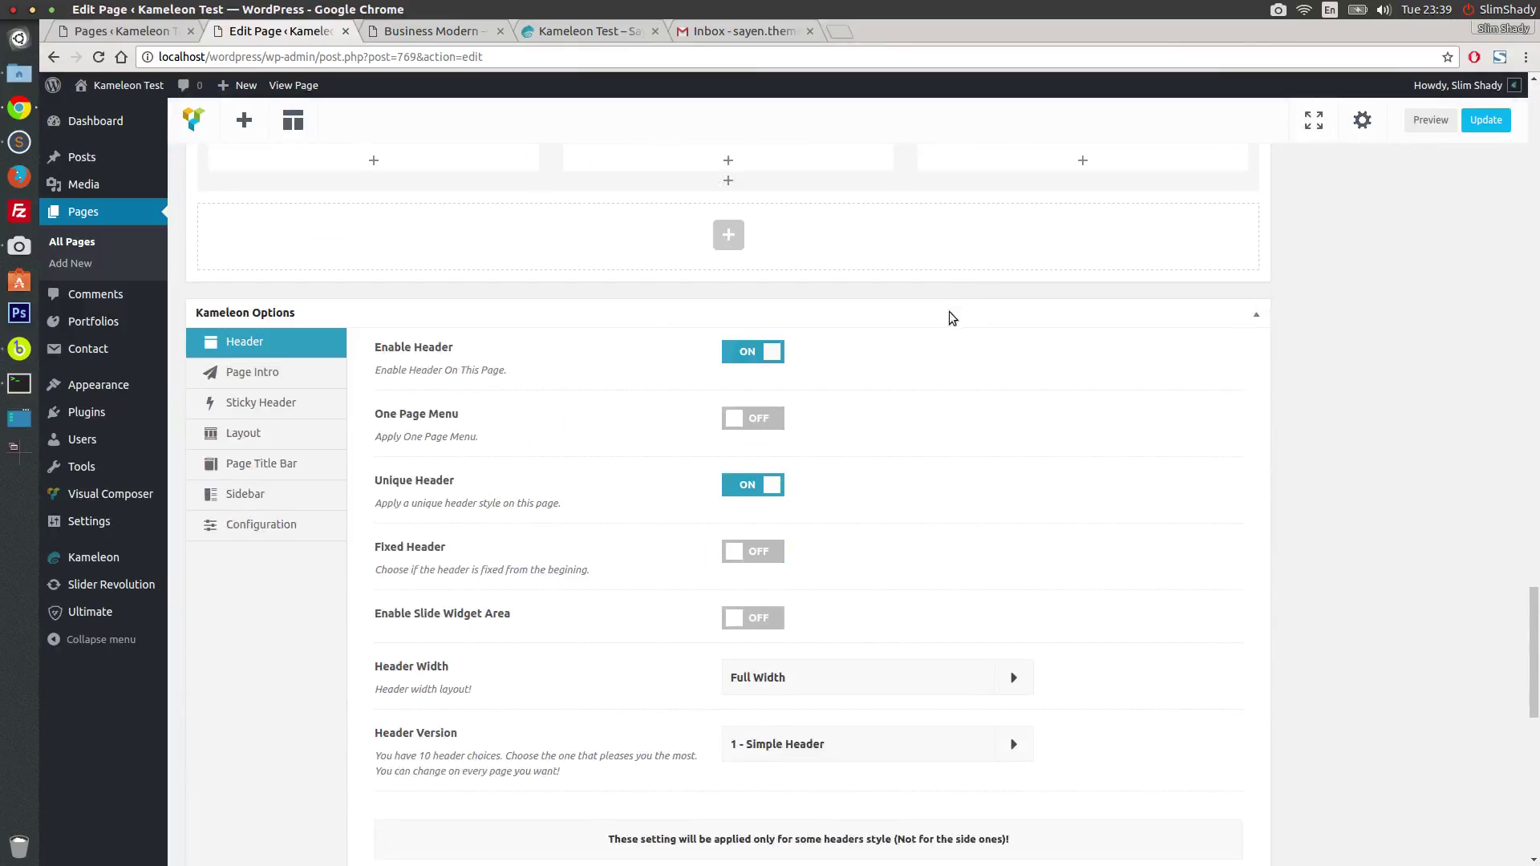
left_click(783, 430)
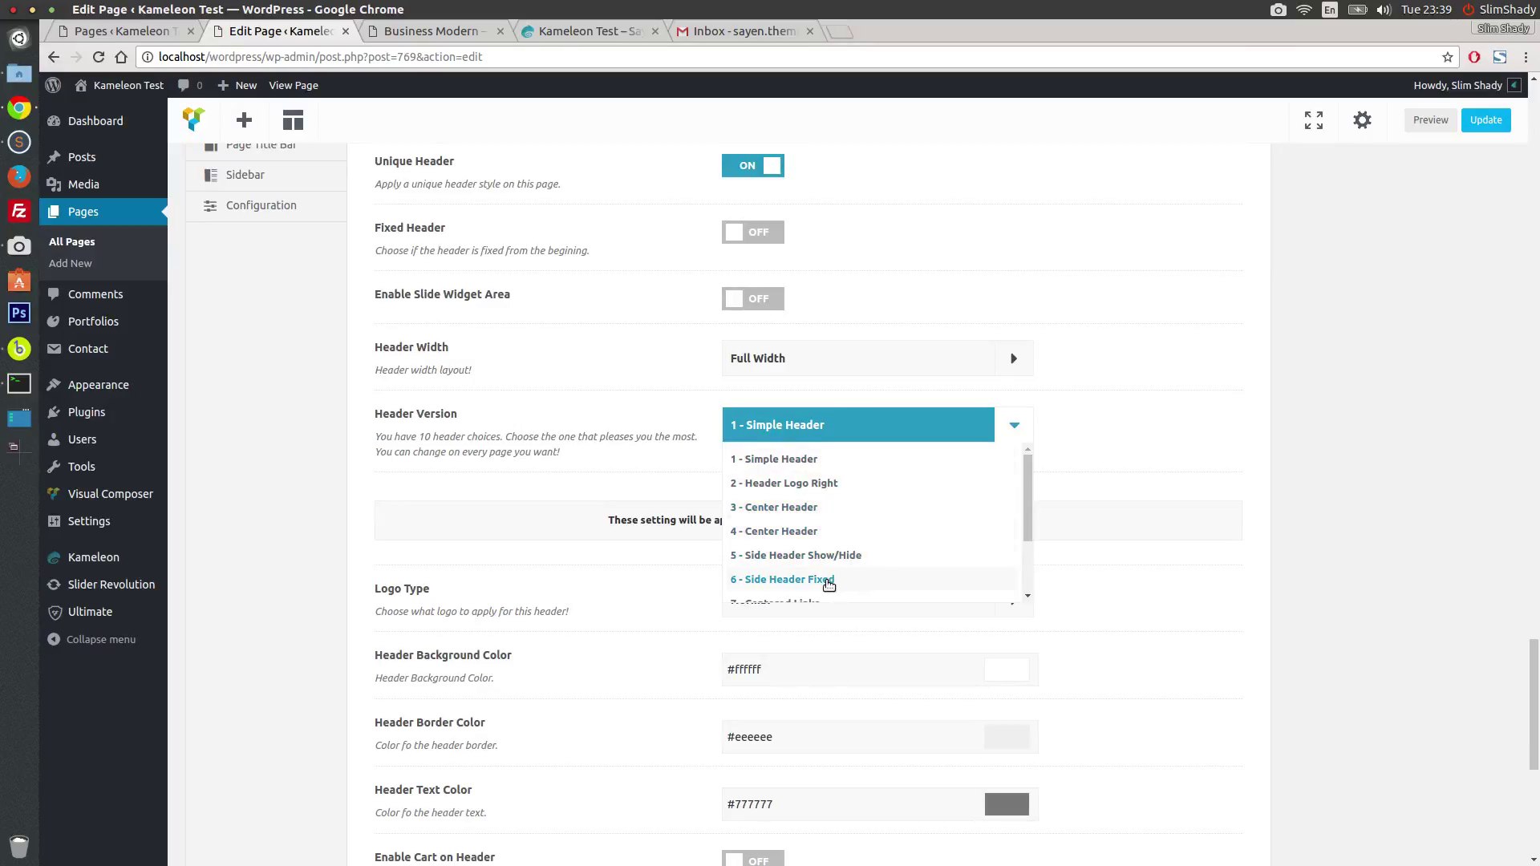
left_click(829, 581)
left_click(1482, 121)
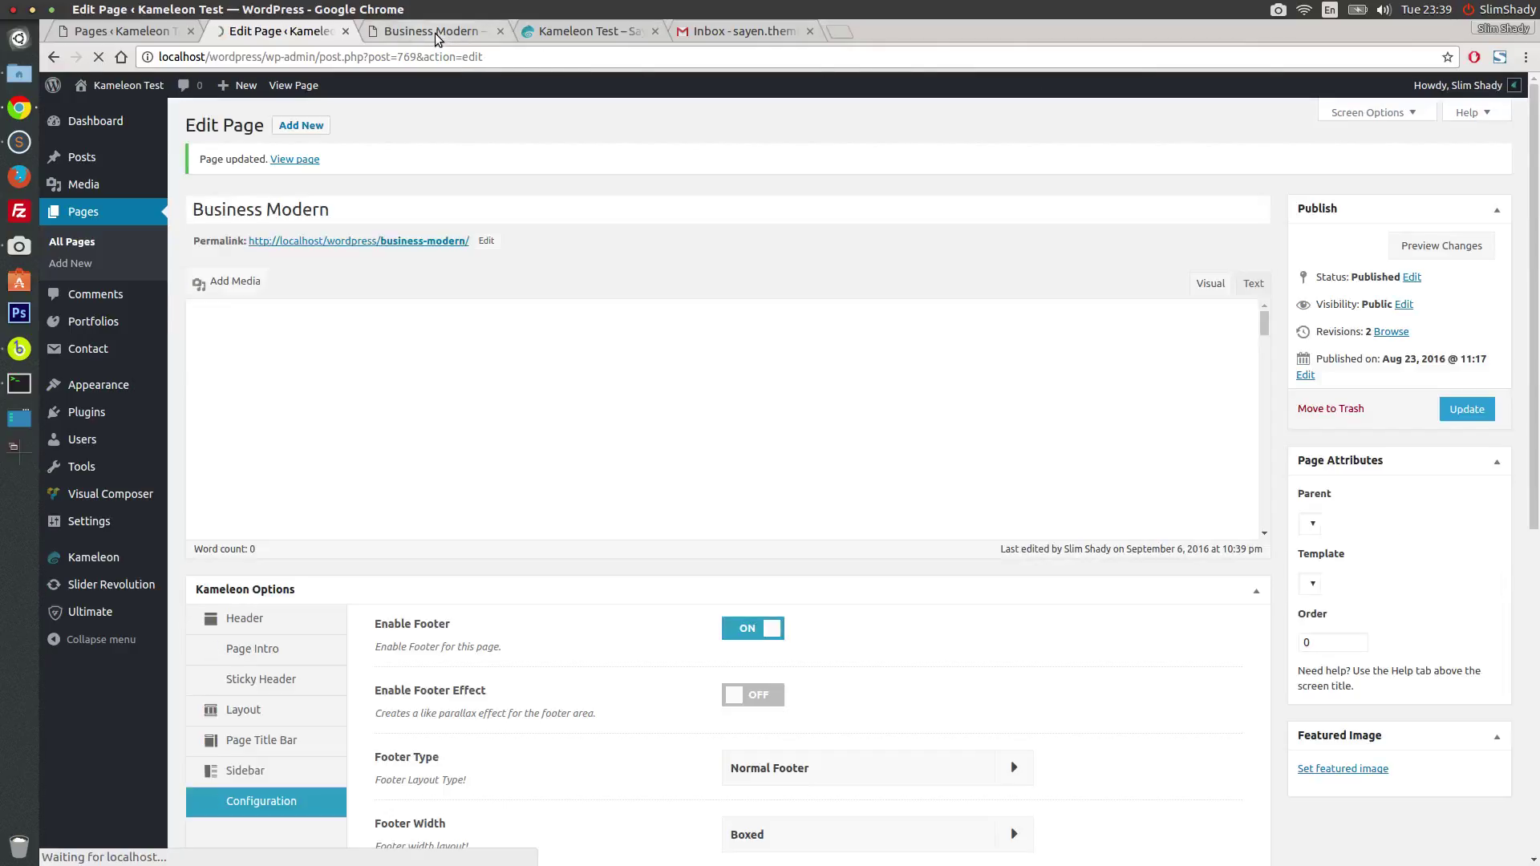
Step: Reload the live Business Modern page and check the fixed side header
left_click(434, 32)
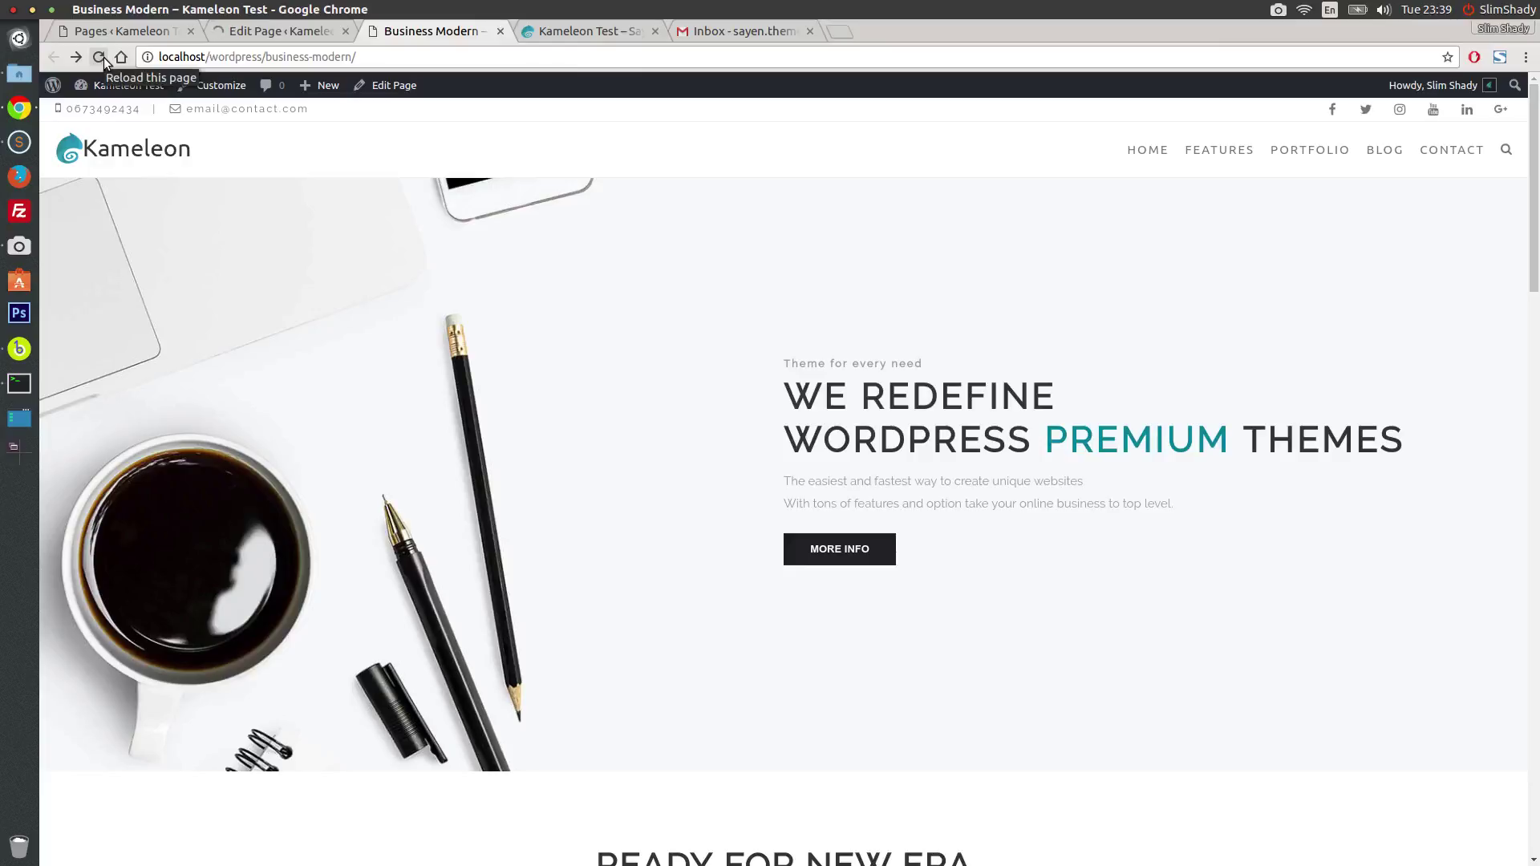
left_click(103, 58)
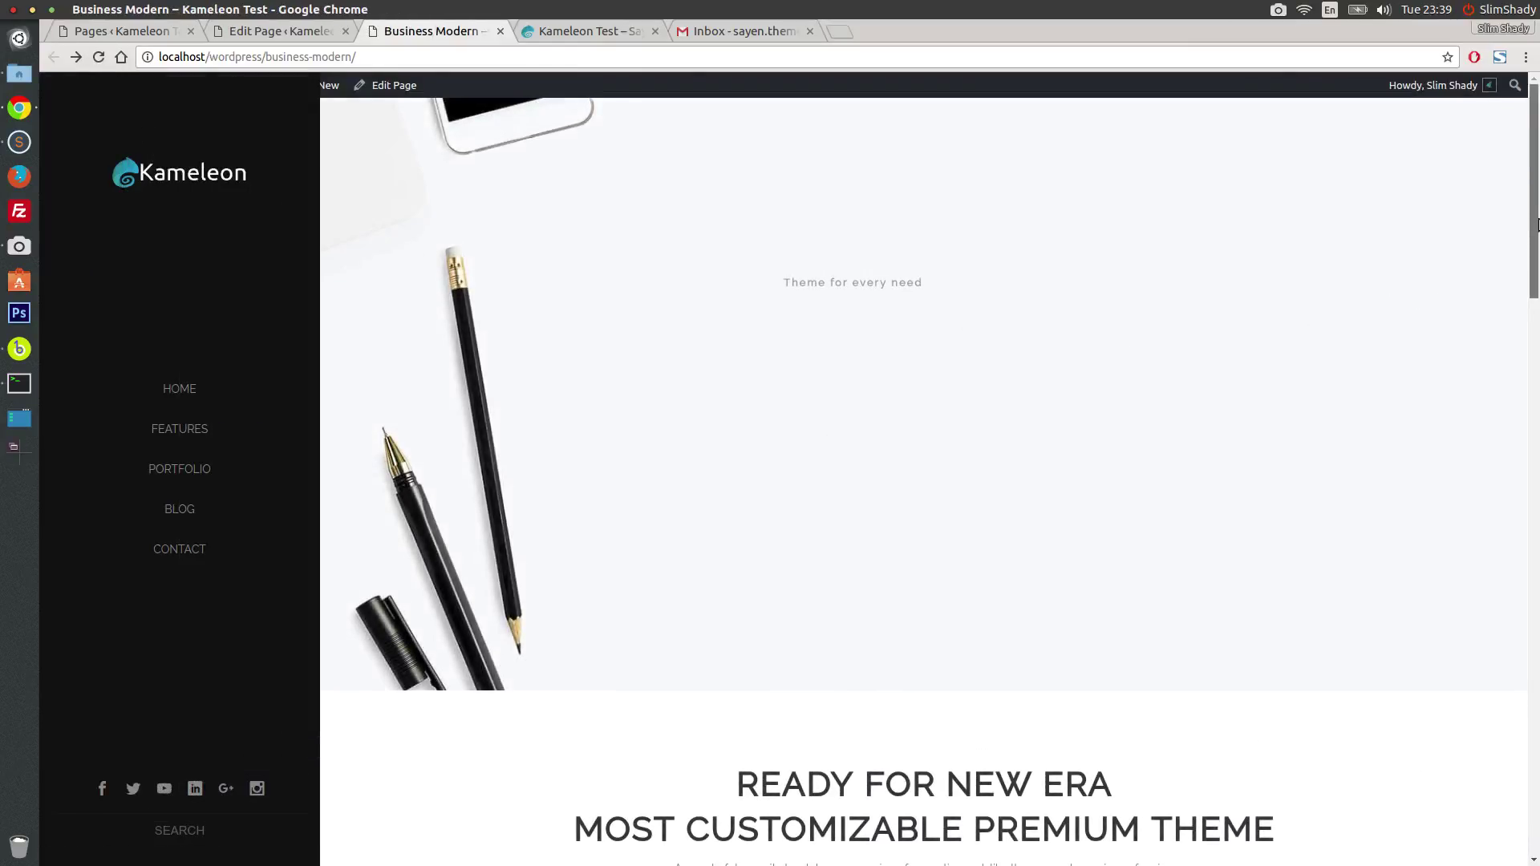
mouse_move(1530, 236)
left_mouse_down()
mouse_move(1530, 451)
mouse_move(1536, 213)
left_mouse_up()
Step: Set Header Version back to 1 - Simple Header and turn on Enable Slide Widget Area for the Business Modern page
left_click(263, 32)
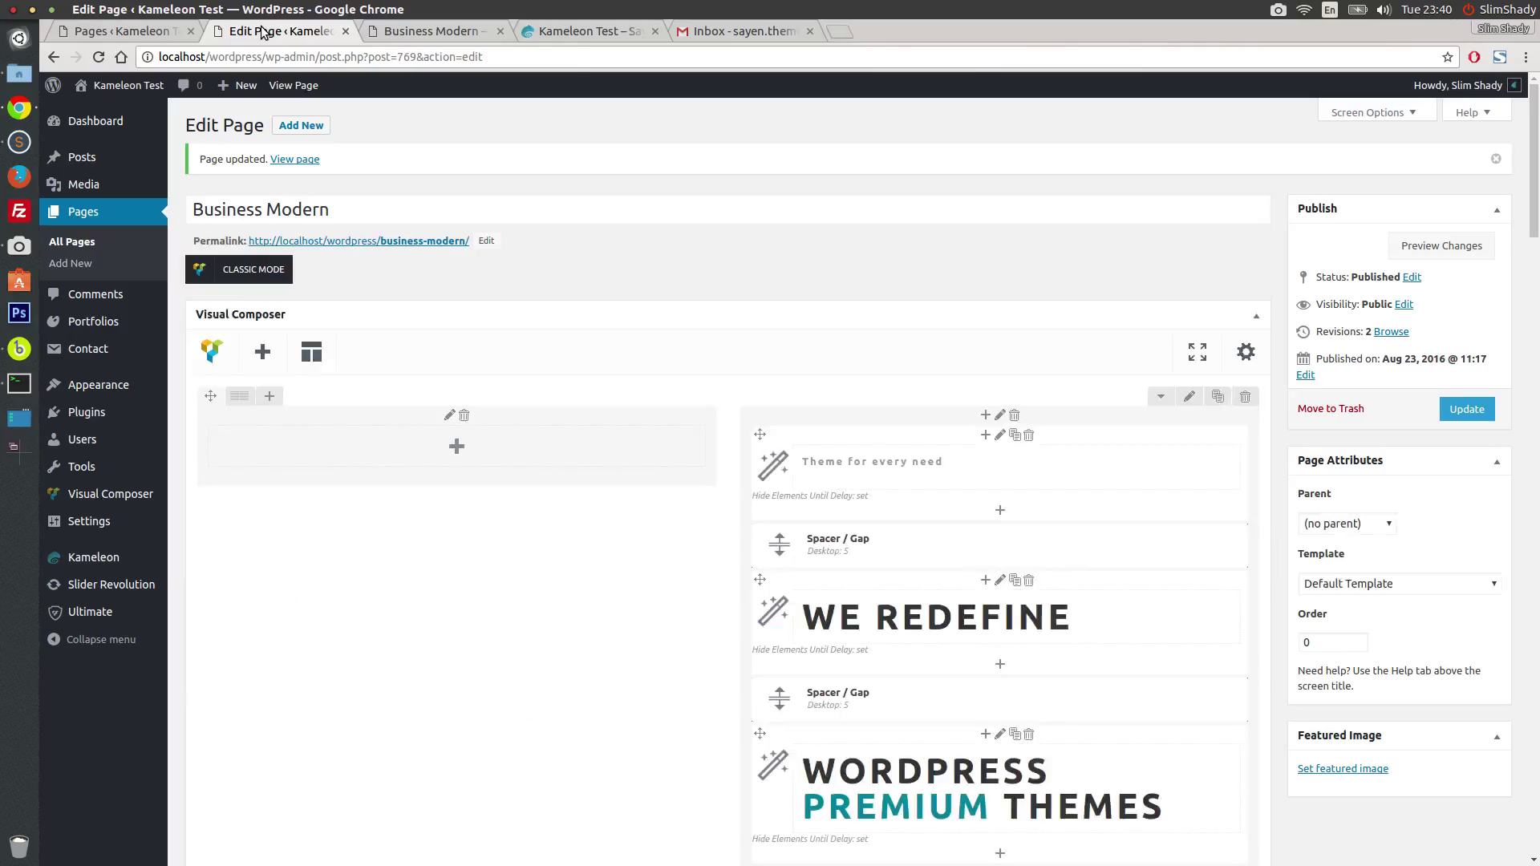
left_click_drag(1532, 161, 1516, 811)
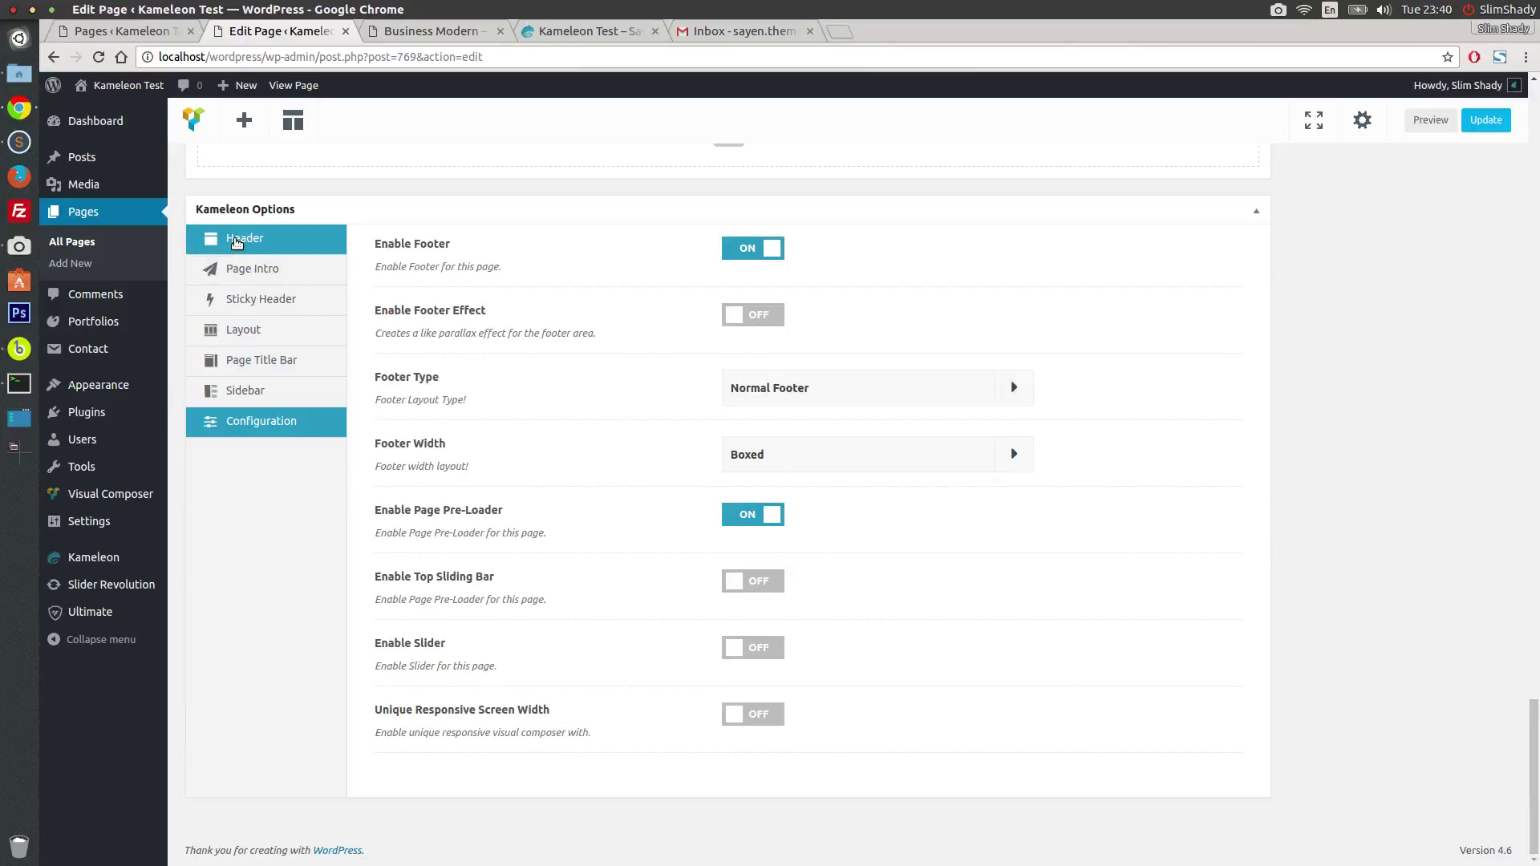
left_click(241, 239)
scroll(706, 514, "down", 5)
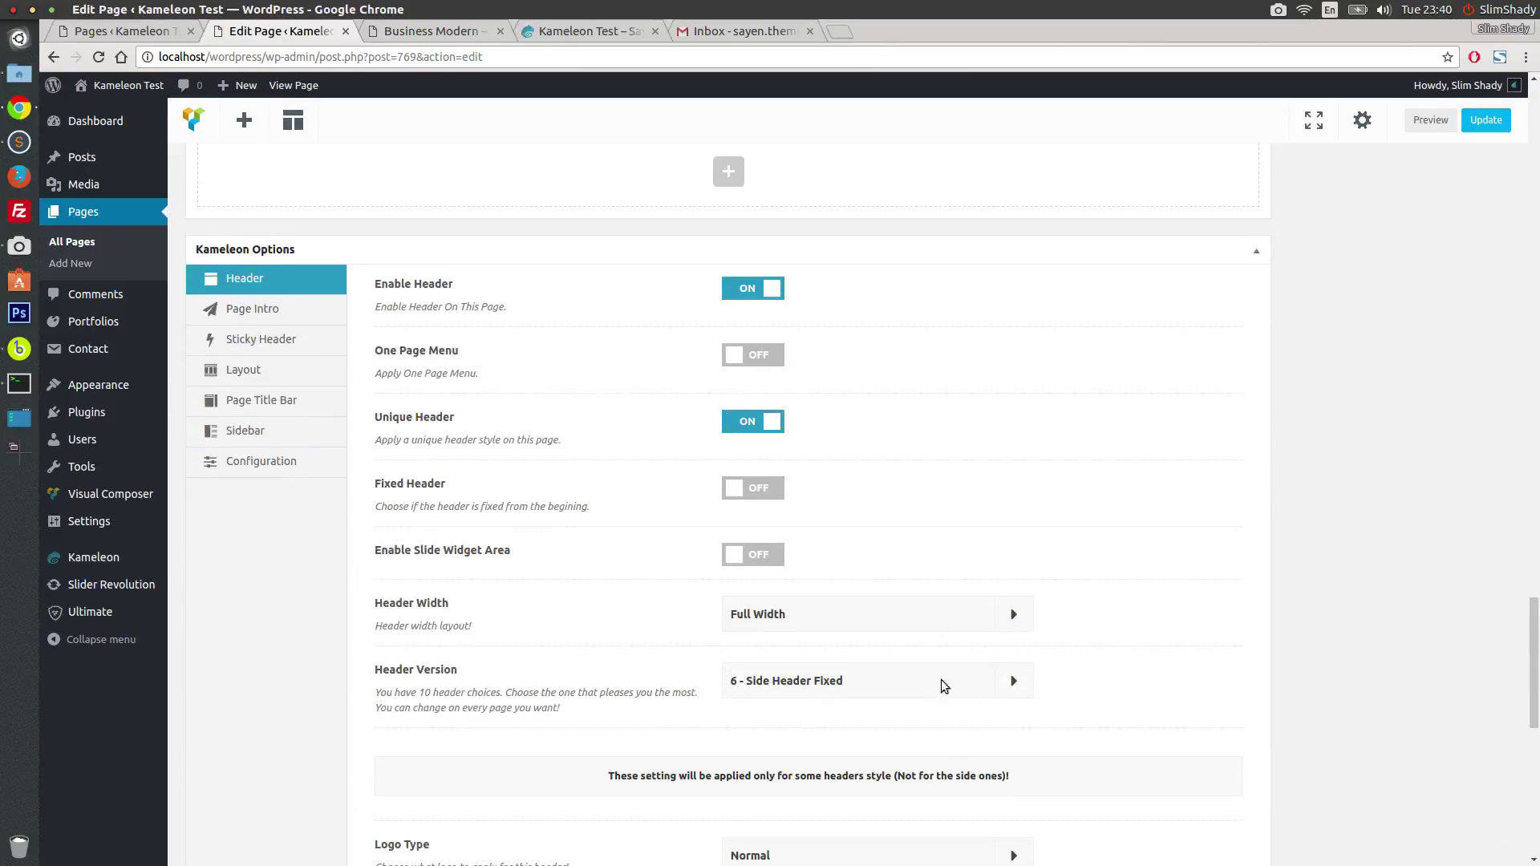
left_click(753, 682)
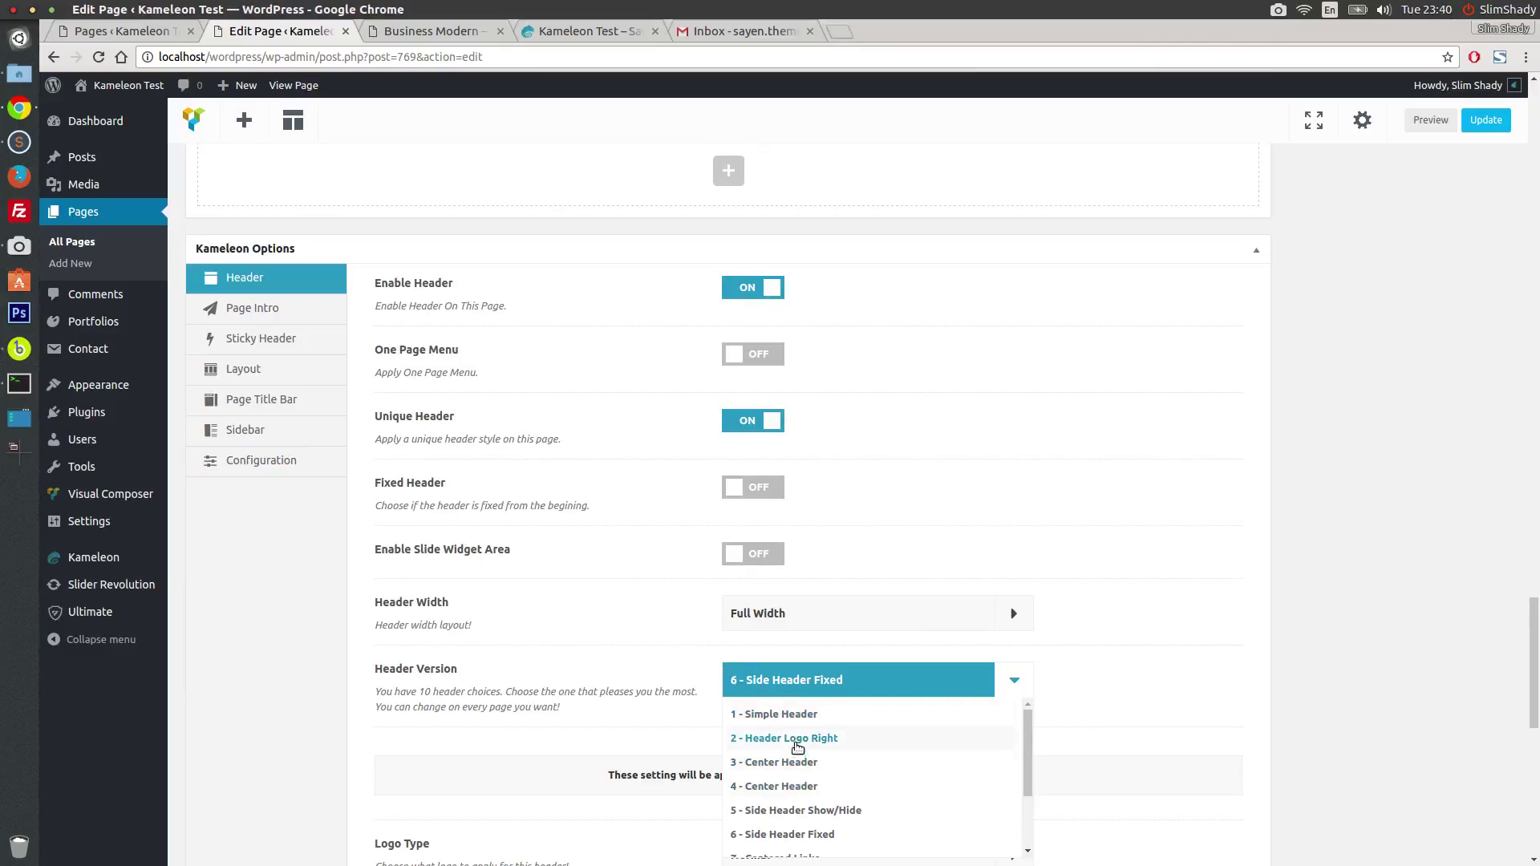
left_click(778, 716)
left_click(770, 556)
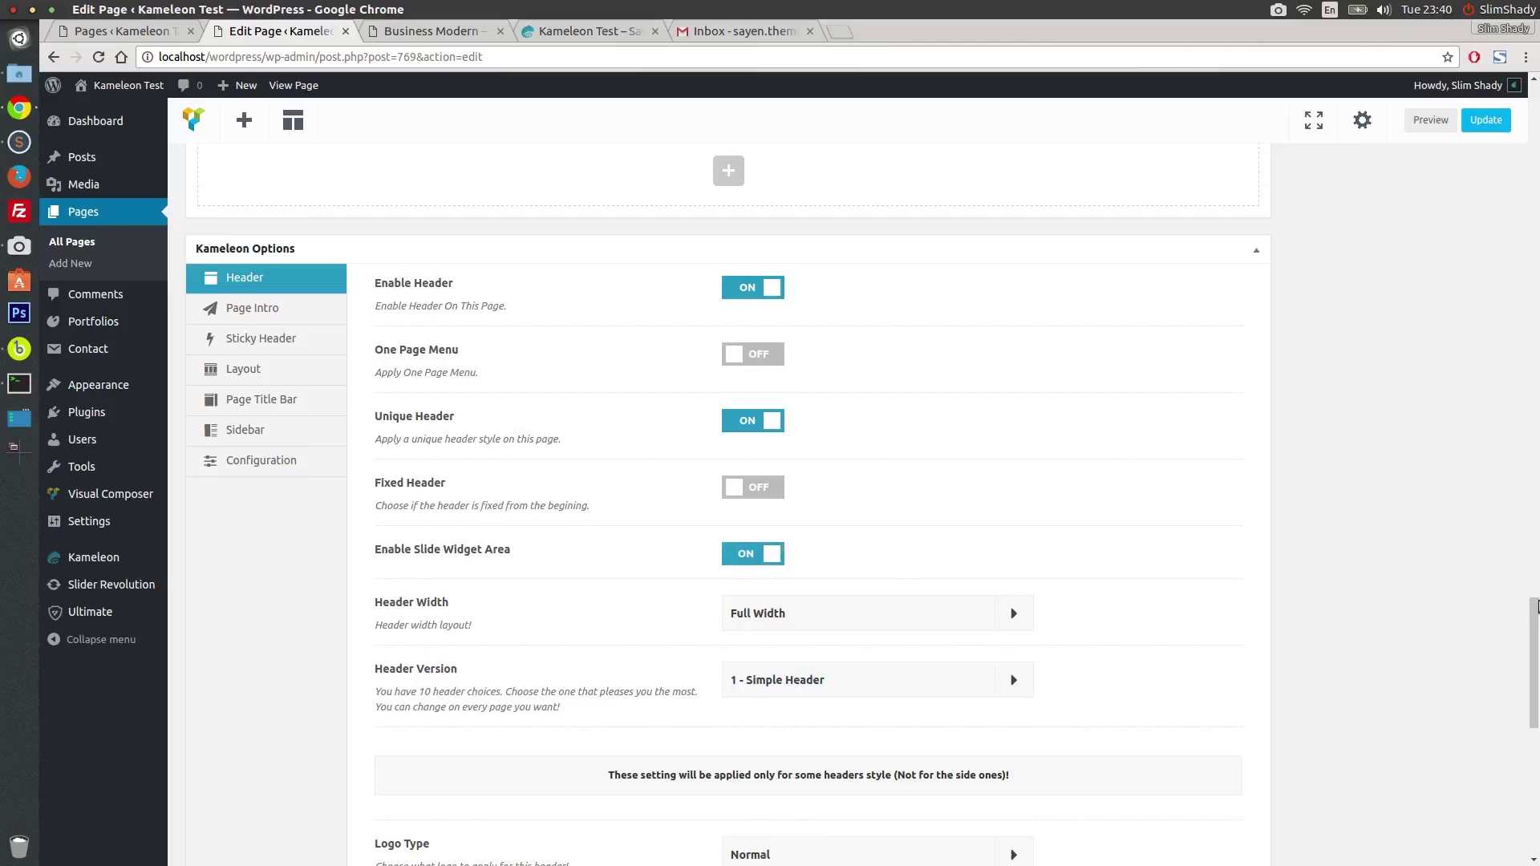
Step: Turn off Enable Header for the Business Modern page, update it and check the reloaded live page
left_click_drag(1536, 635, 1535, 573)
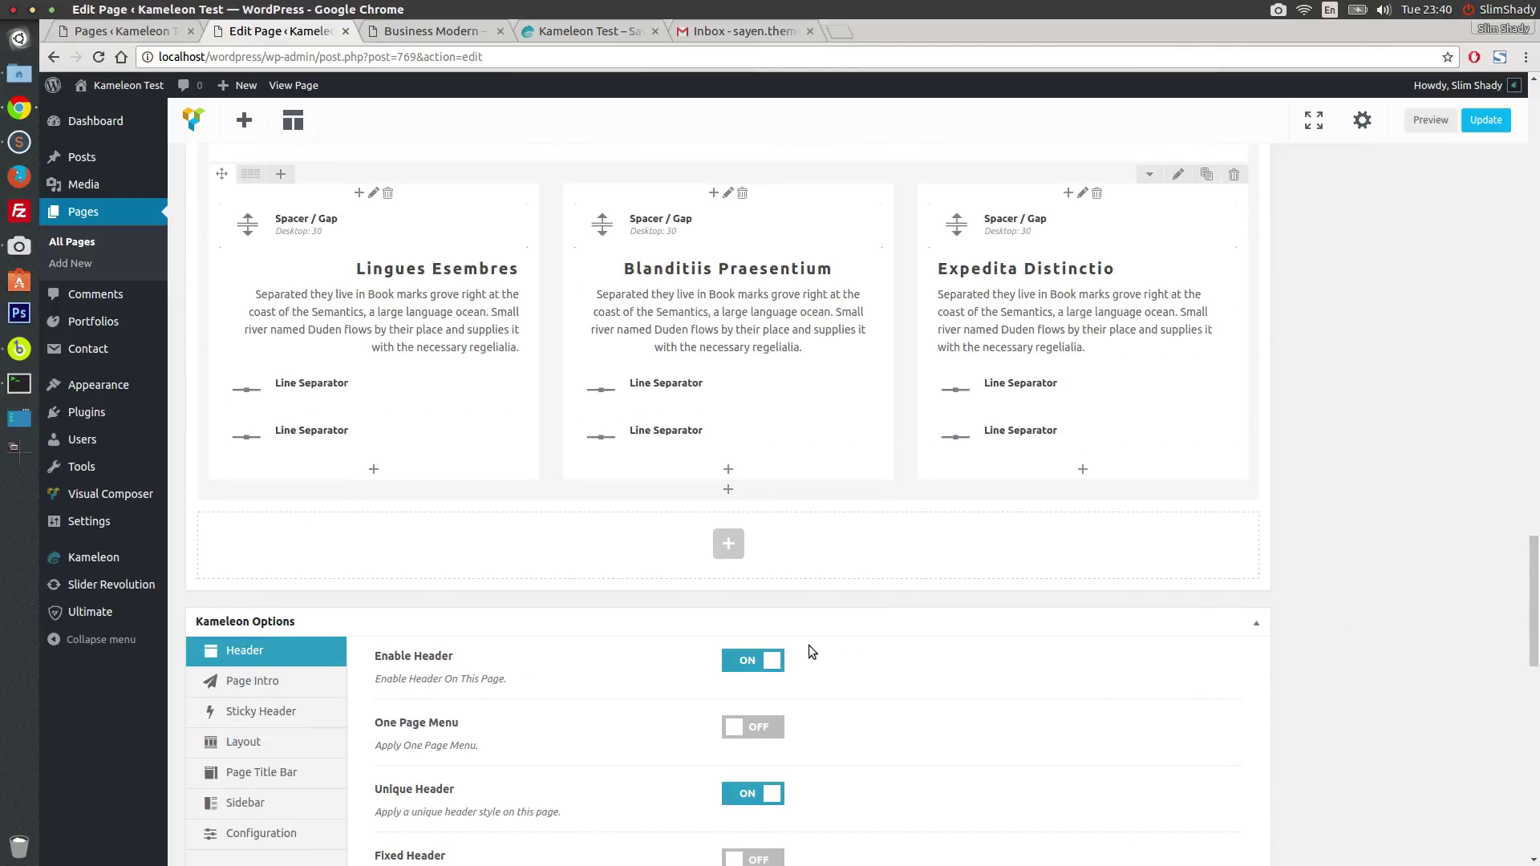
left_click(754, 662)
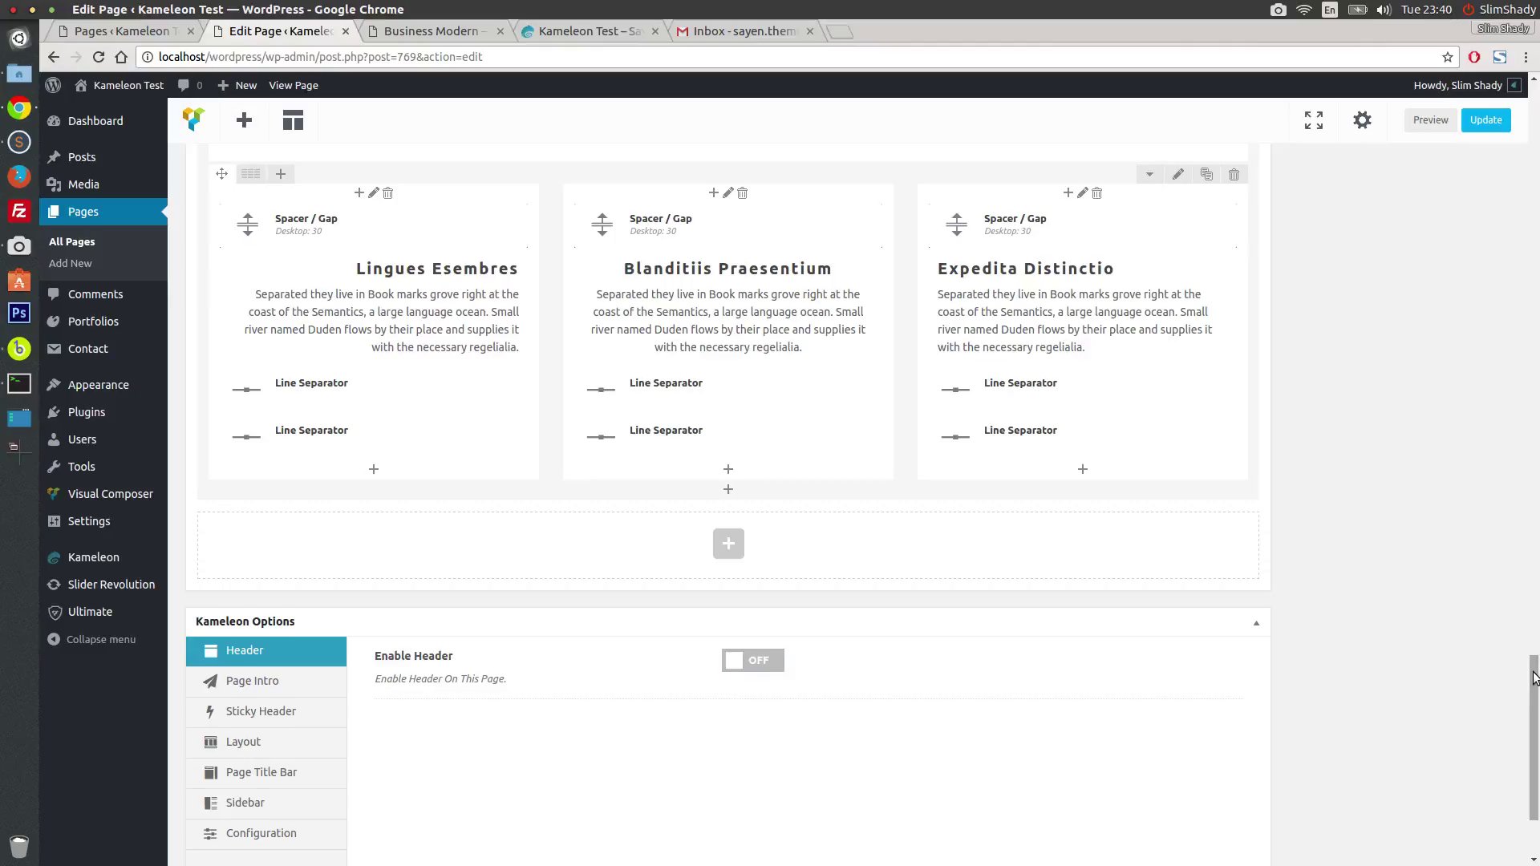
left_click_drag(1534, 678, 1534, 102)
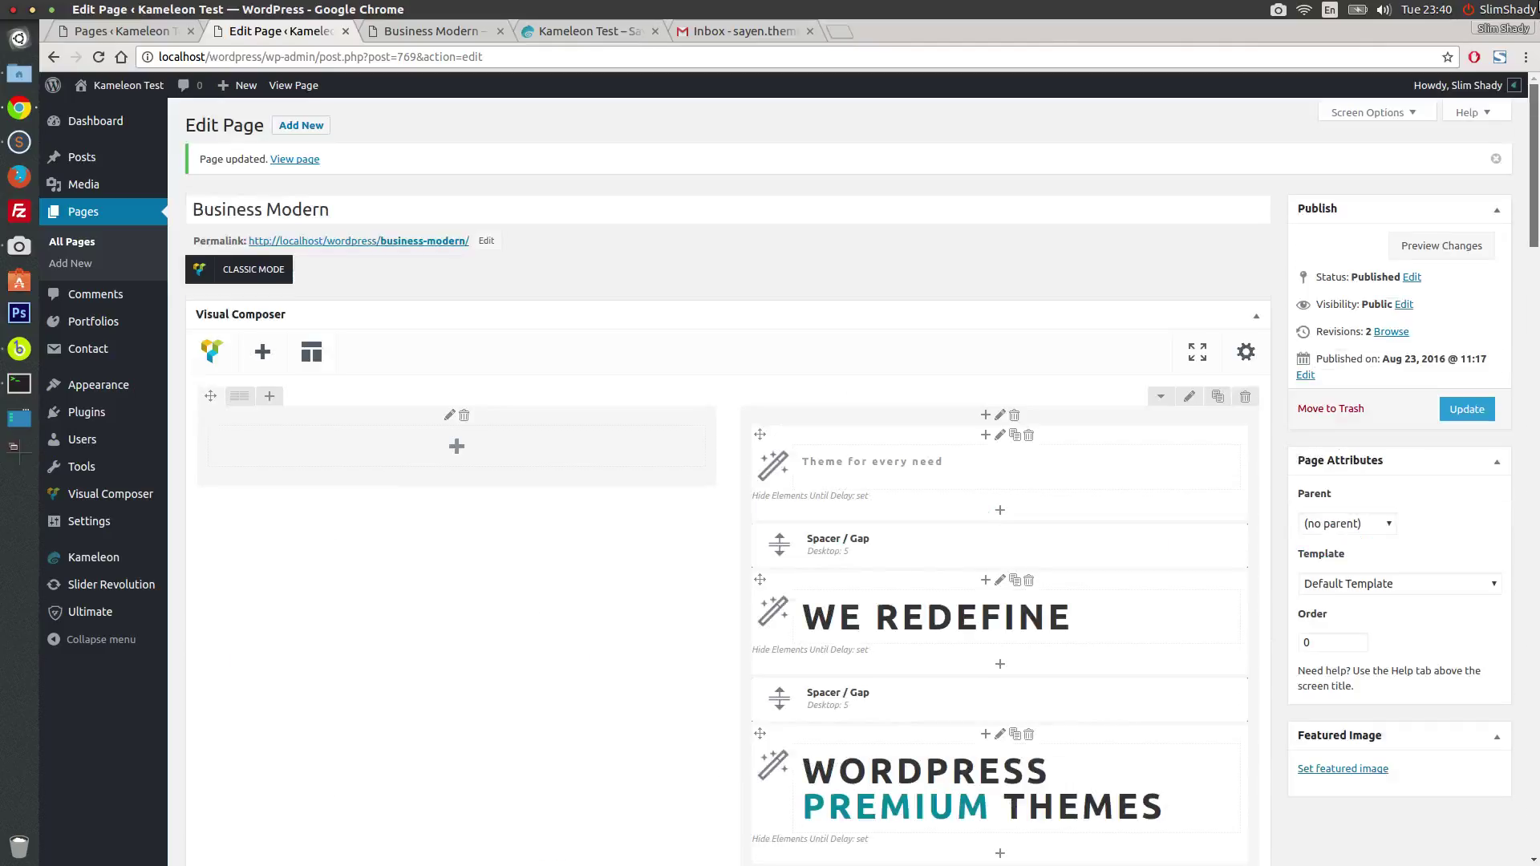
left_click(1467, 409)
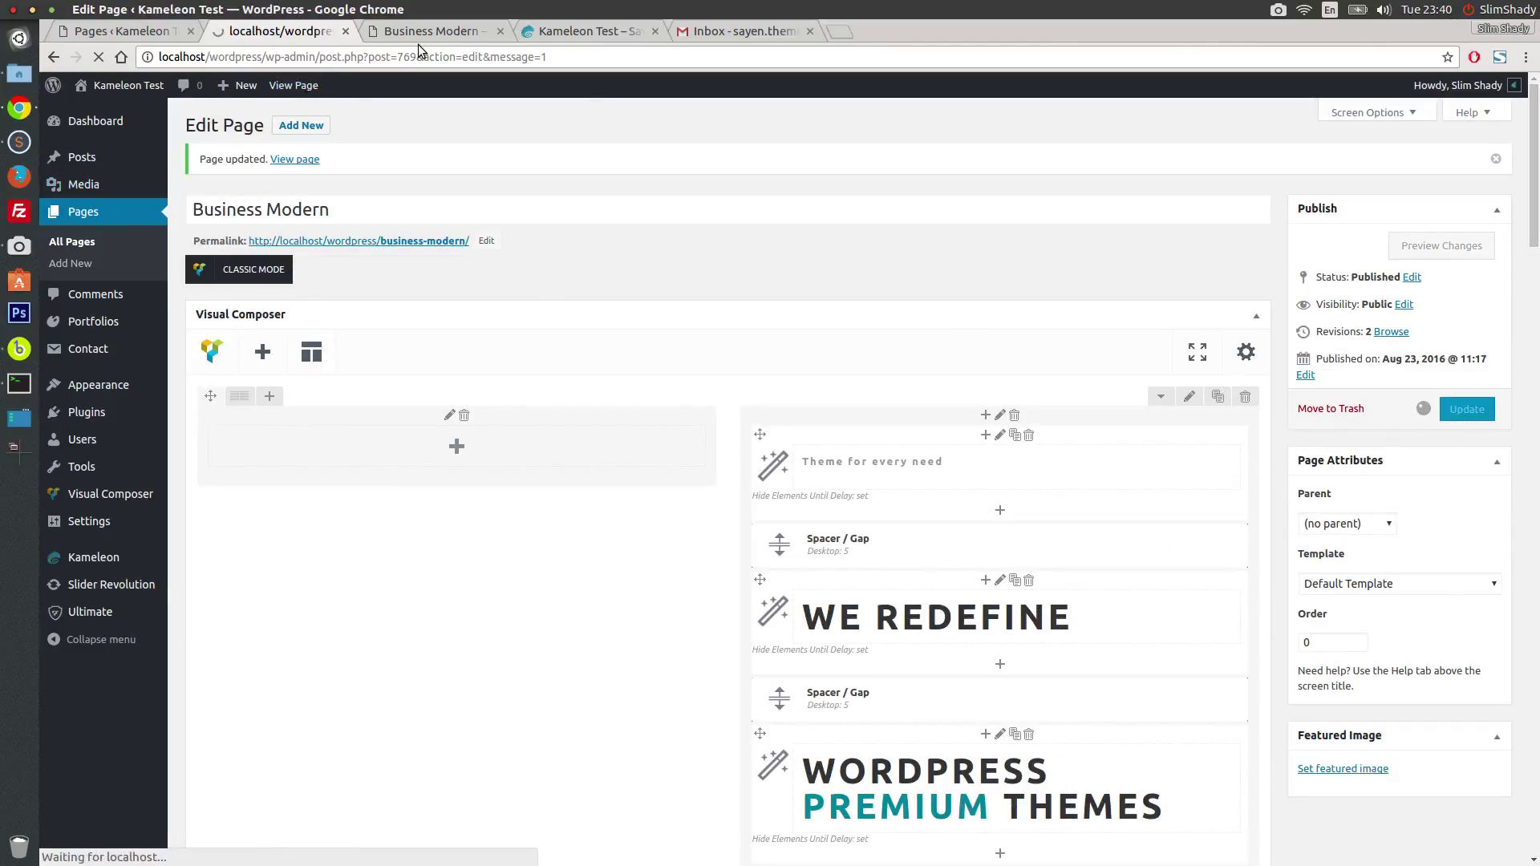
left_click(452, 36)
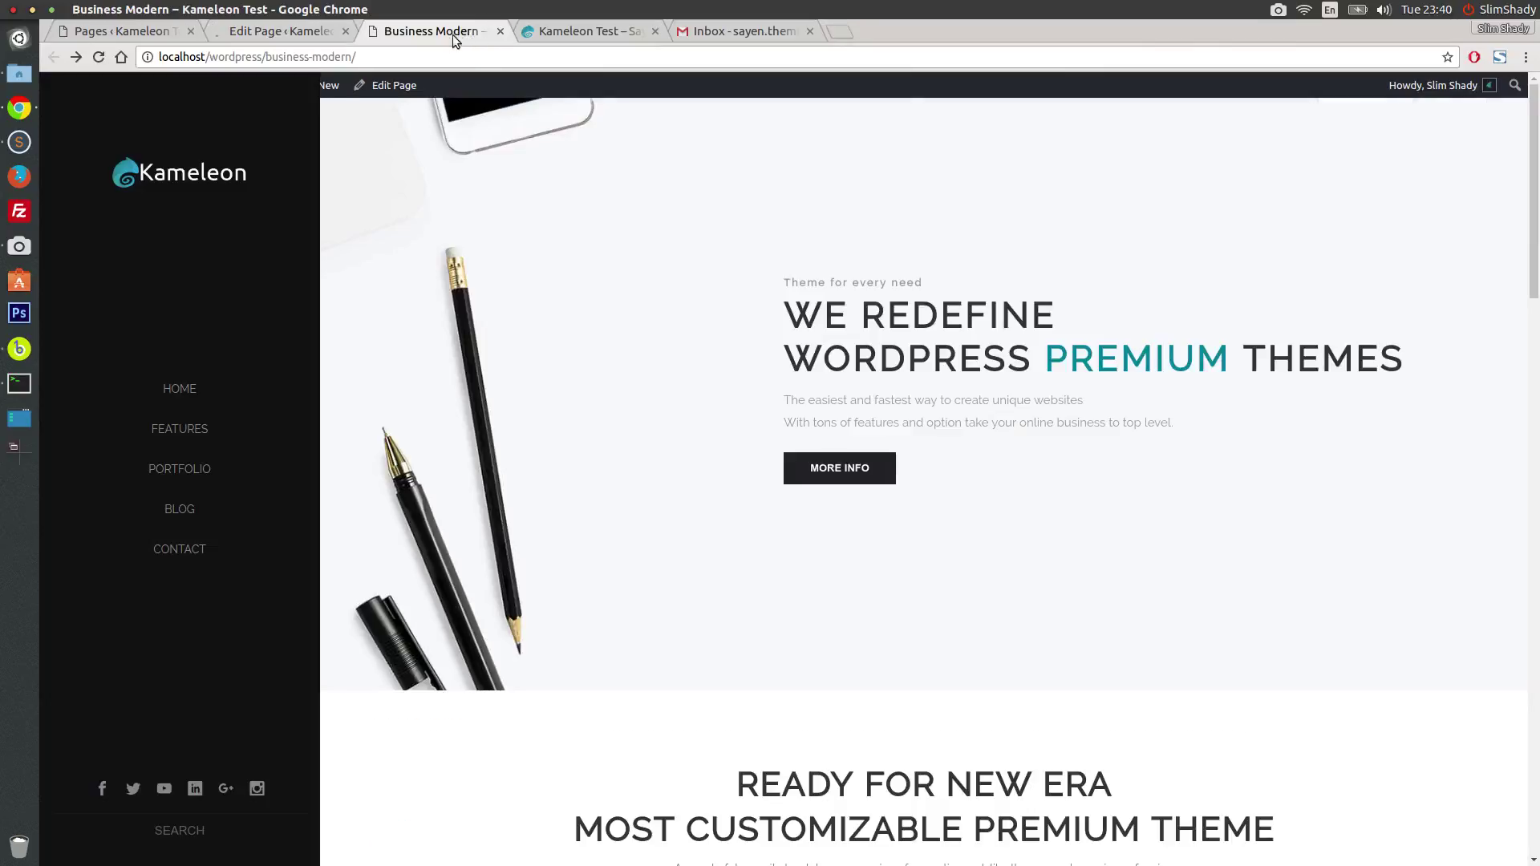
left_click(99, 57)
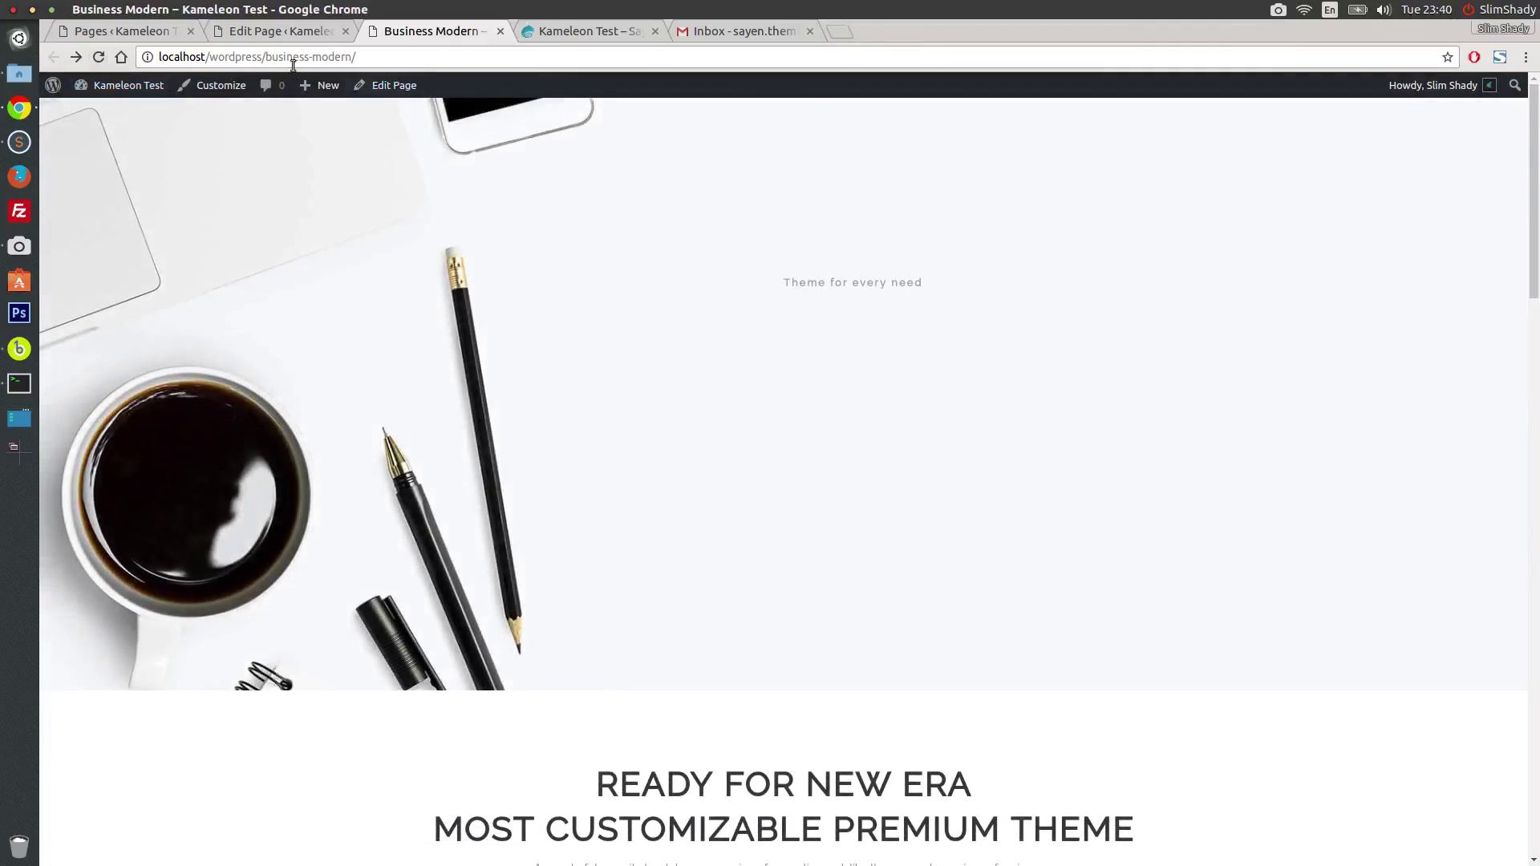
Step: Turn on Unique Sticky Header in the sticky header options of the Business Modern page, leaving Enable Sticky Header on
left_click(268, 32)
left_click_drag(1530, 163, 1494, 714)
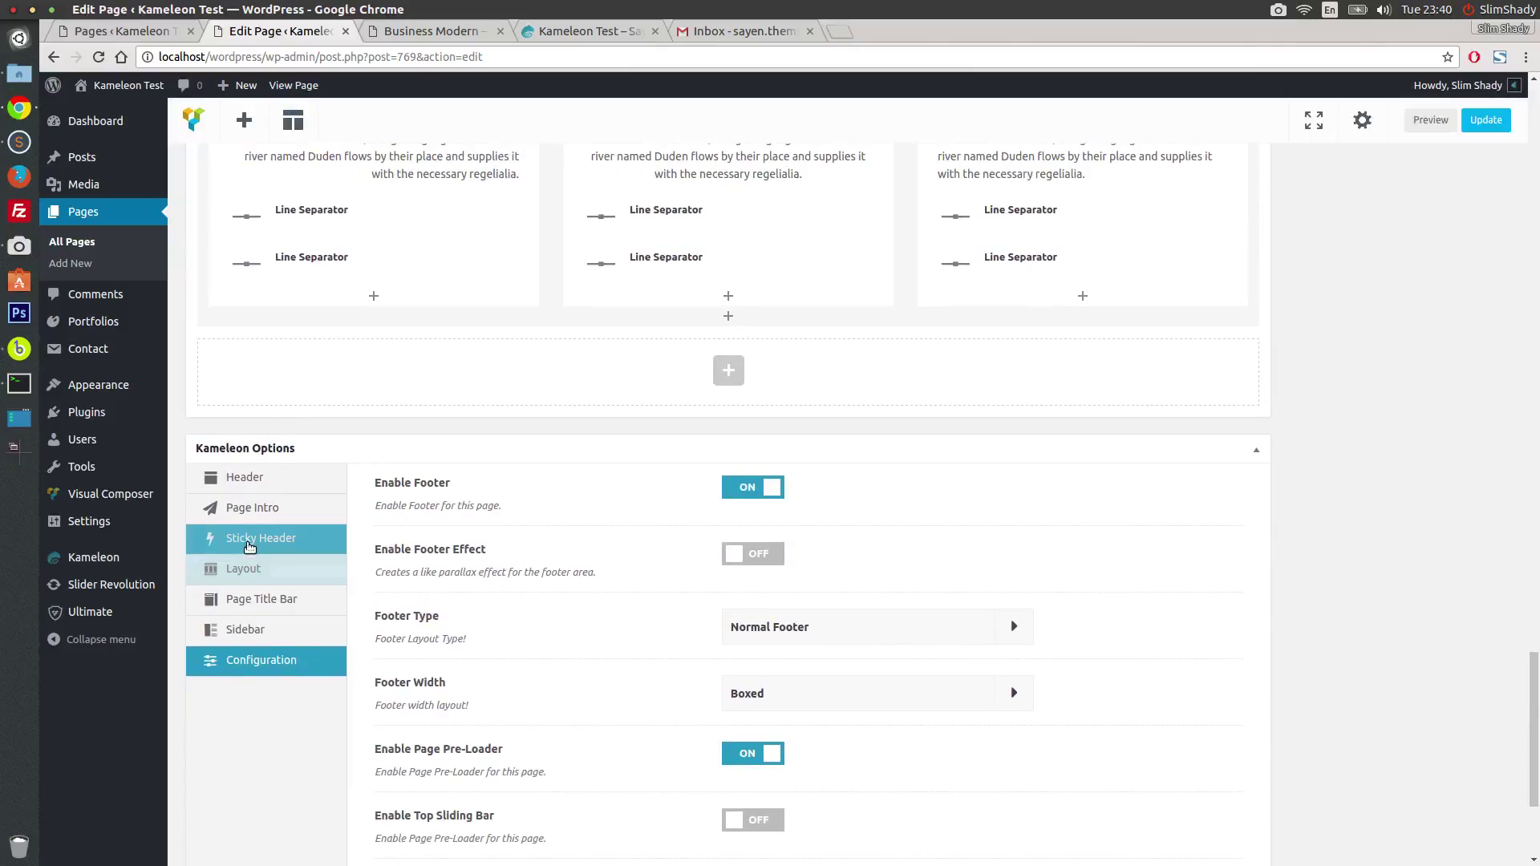
left_click(257, 538)
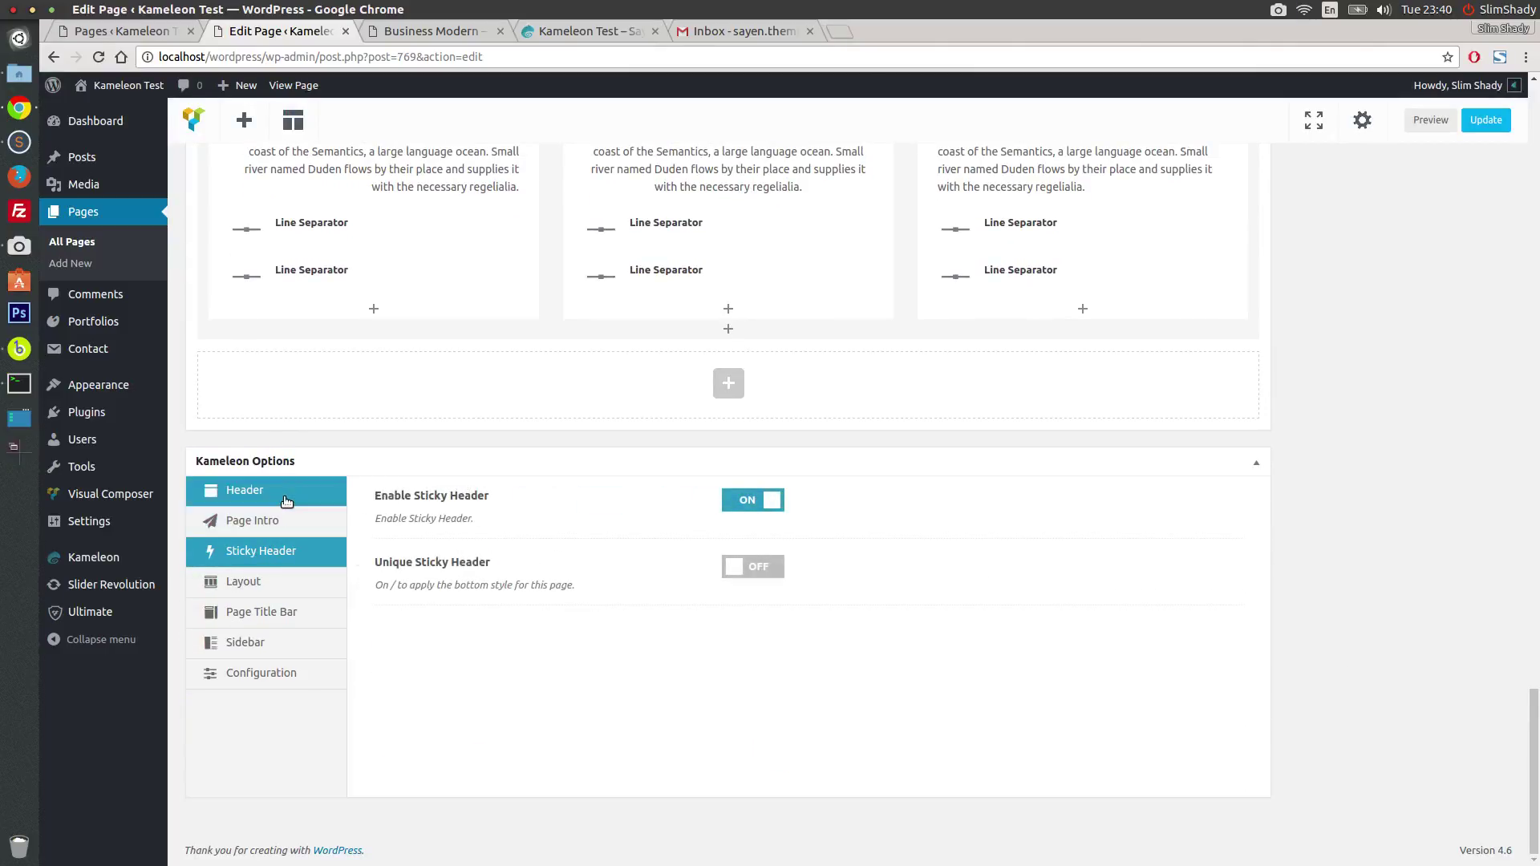
left_click(244, 490)
left_click(286, 561)
left_click(778, 502)
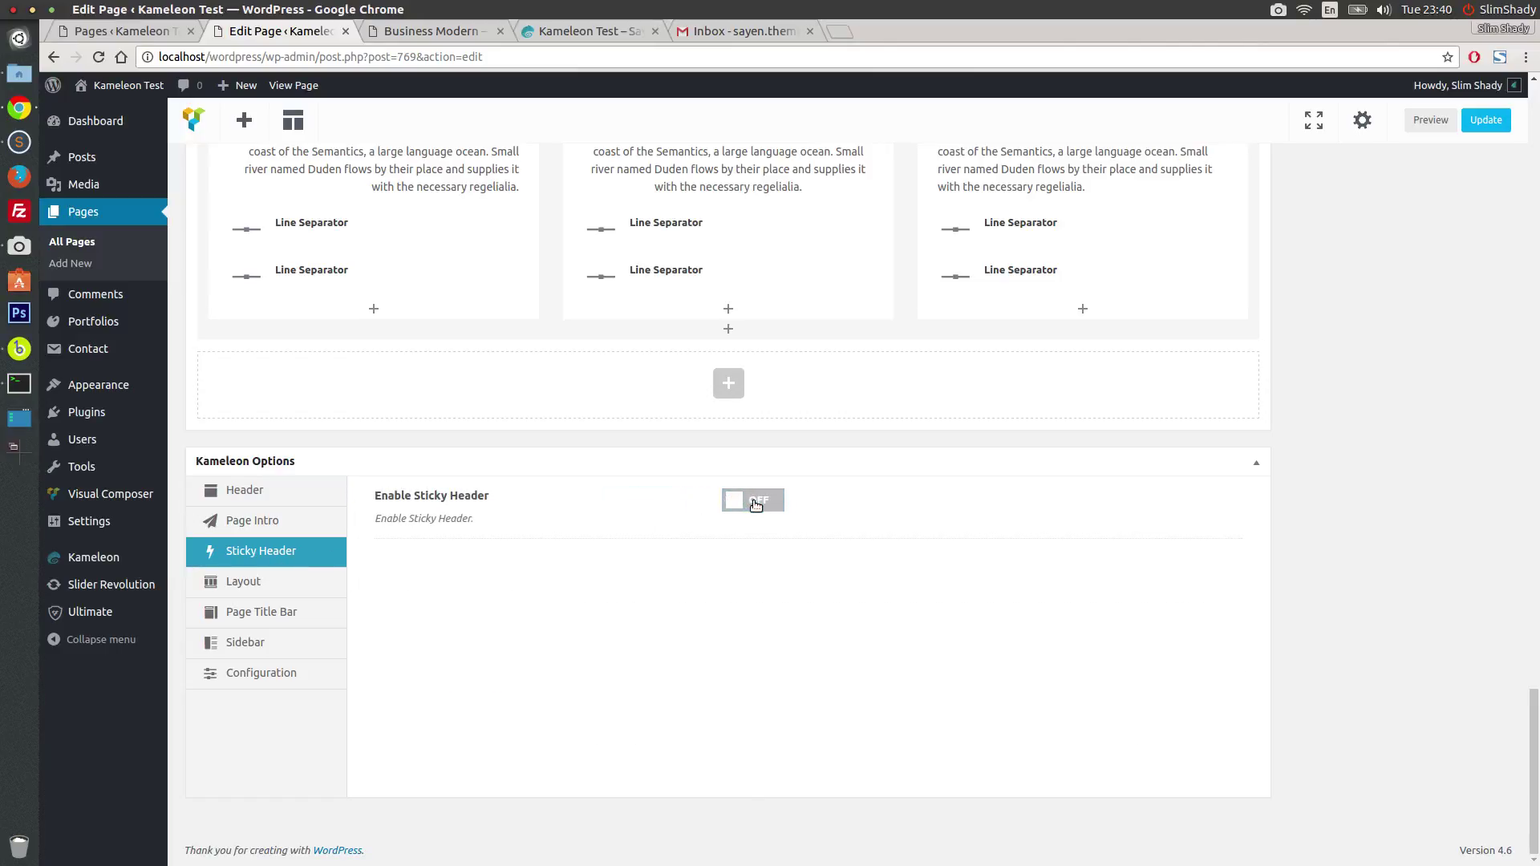
left_click(766, 502)
left_click(758, 567)
scroll(754, 642, "down", 3)
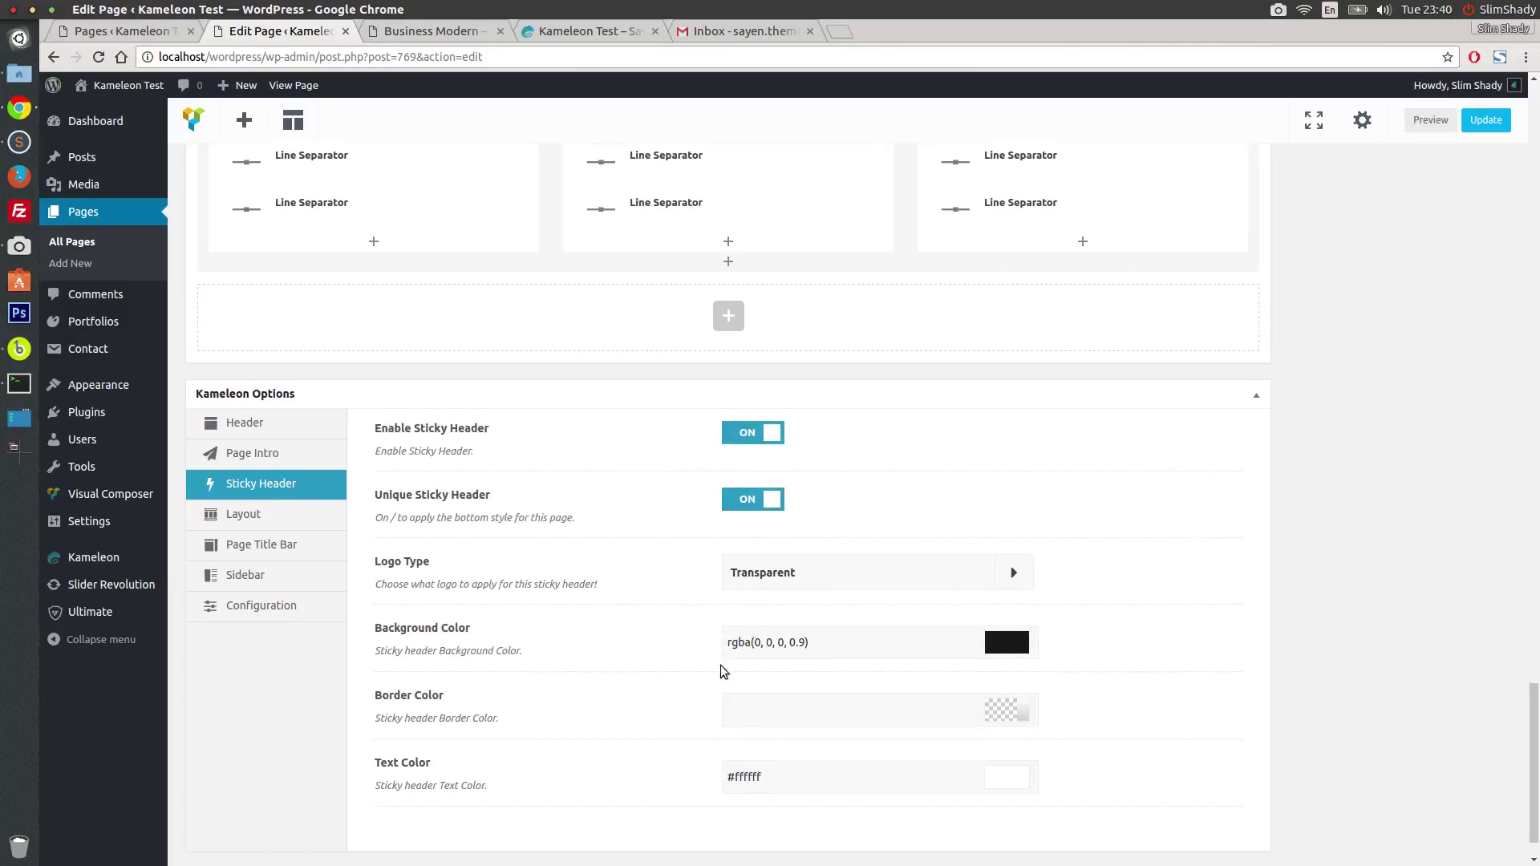
left_click(788, 531)
left_click(788, 527)
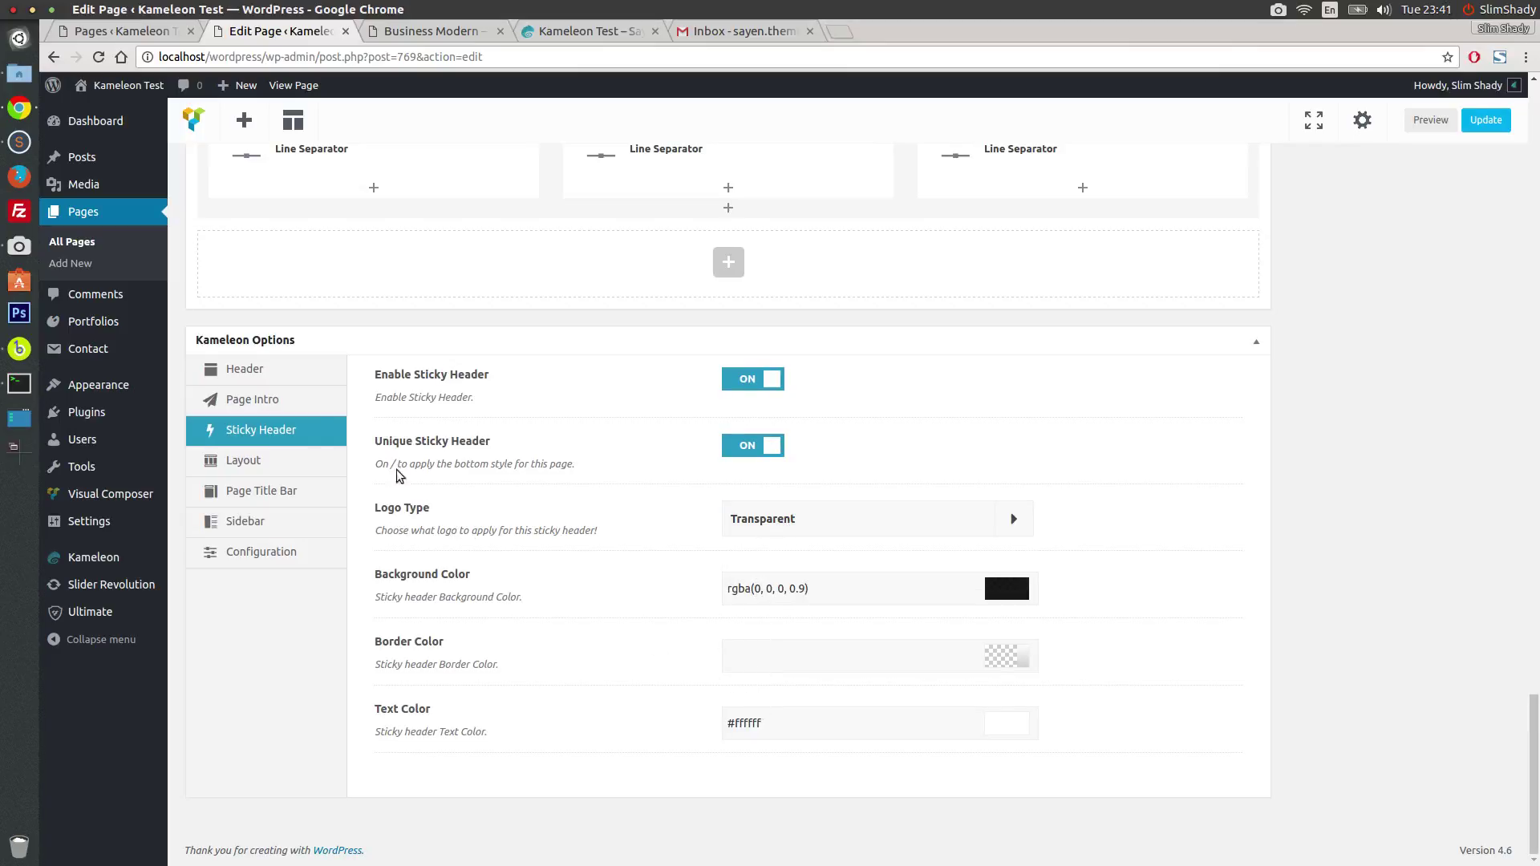
Step: Turn Enable Header back on in the header options of the Business Modern page and update the page
left_click(258, 375)
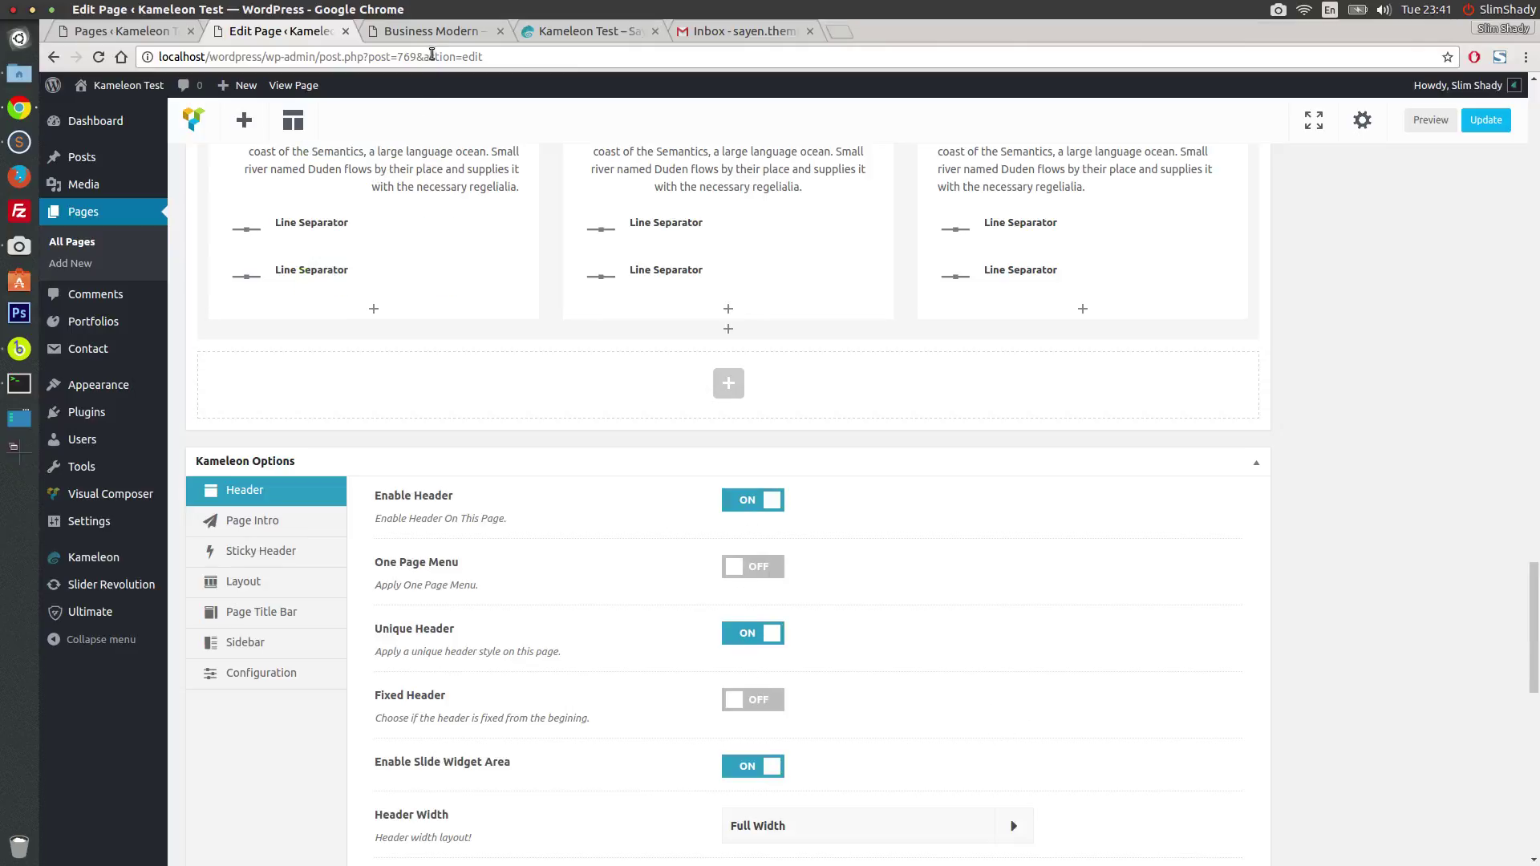
left_click(428, 32)
left_click(309, 32)
left_click_drag(1536, 627, 1536, 136)
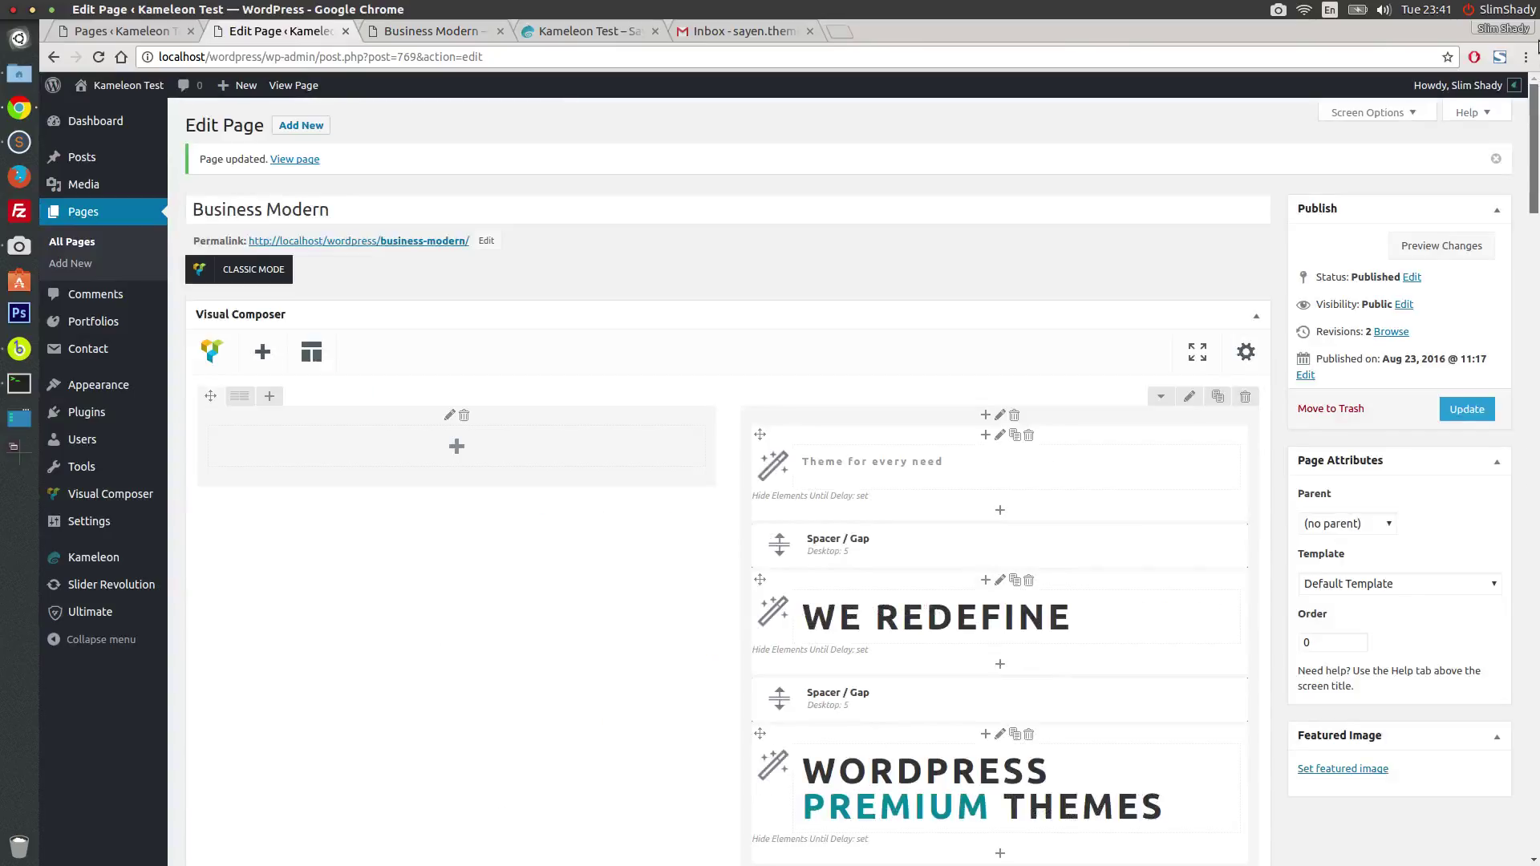
left_click(1467, 409)
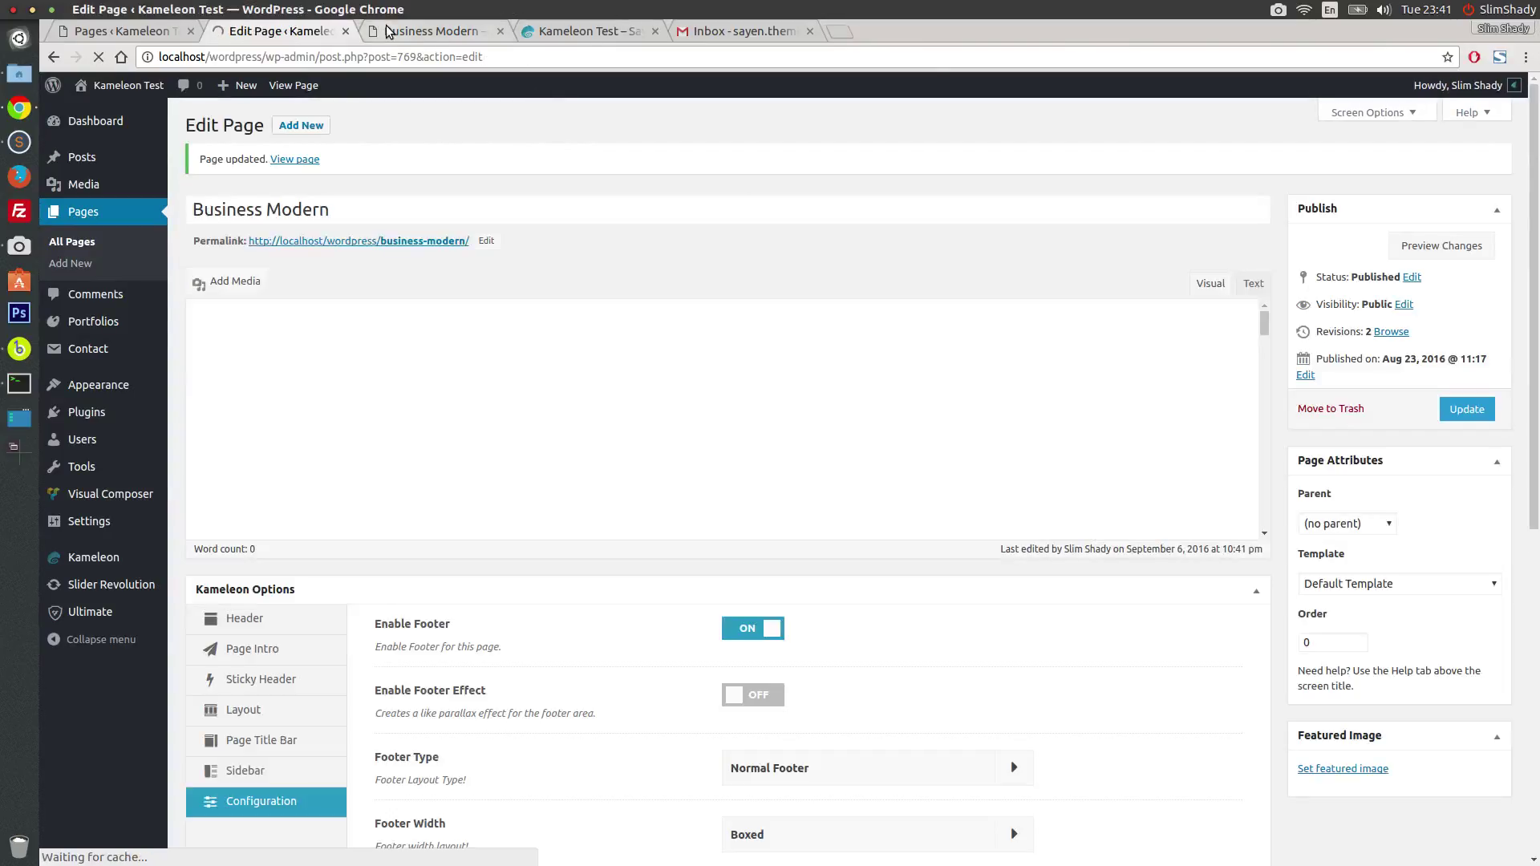
Step: Reload the live Business Modern page, compare its header with the home page and check the sticky header further down
left_click(386, 31)
left_click(96, 57)
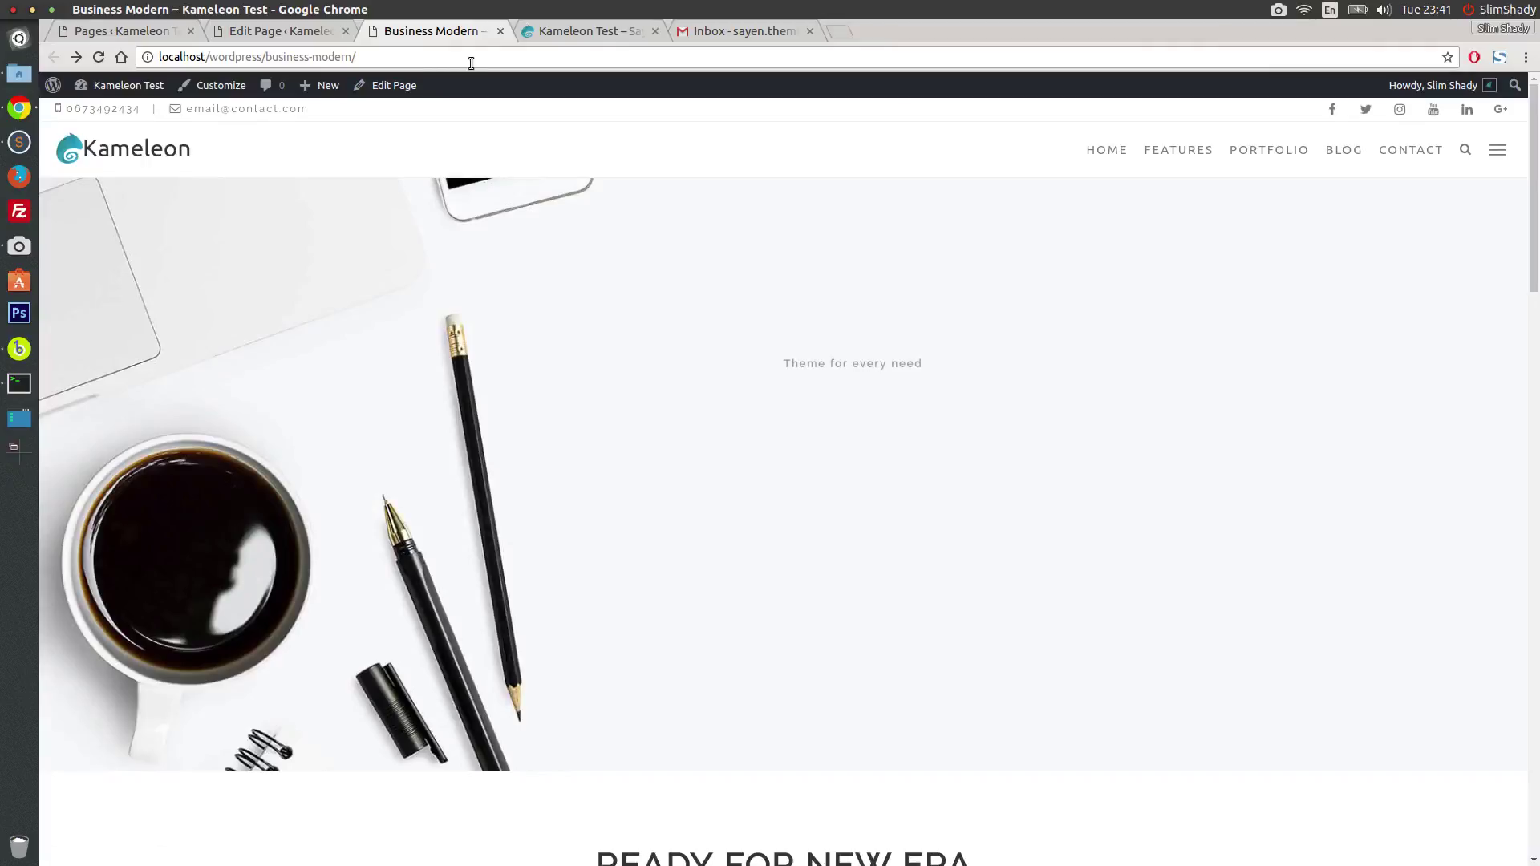
left_click(552, 36)
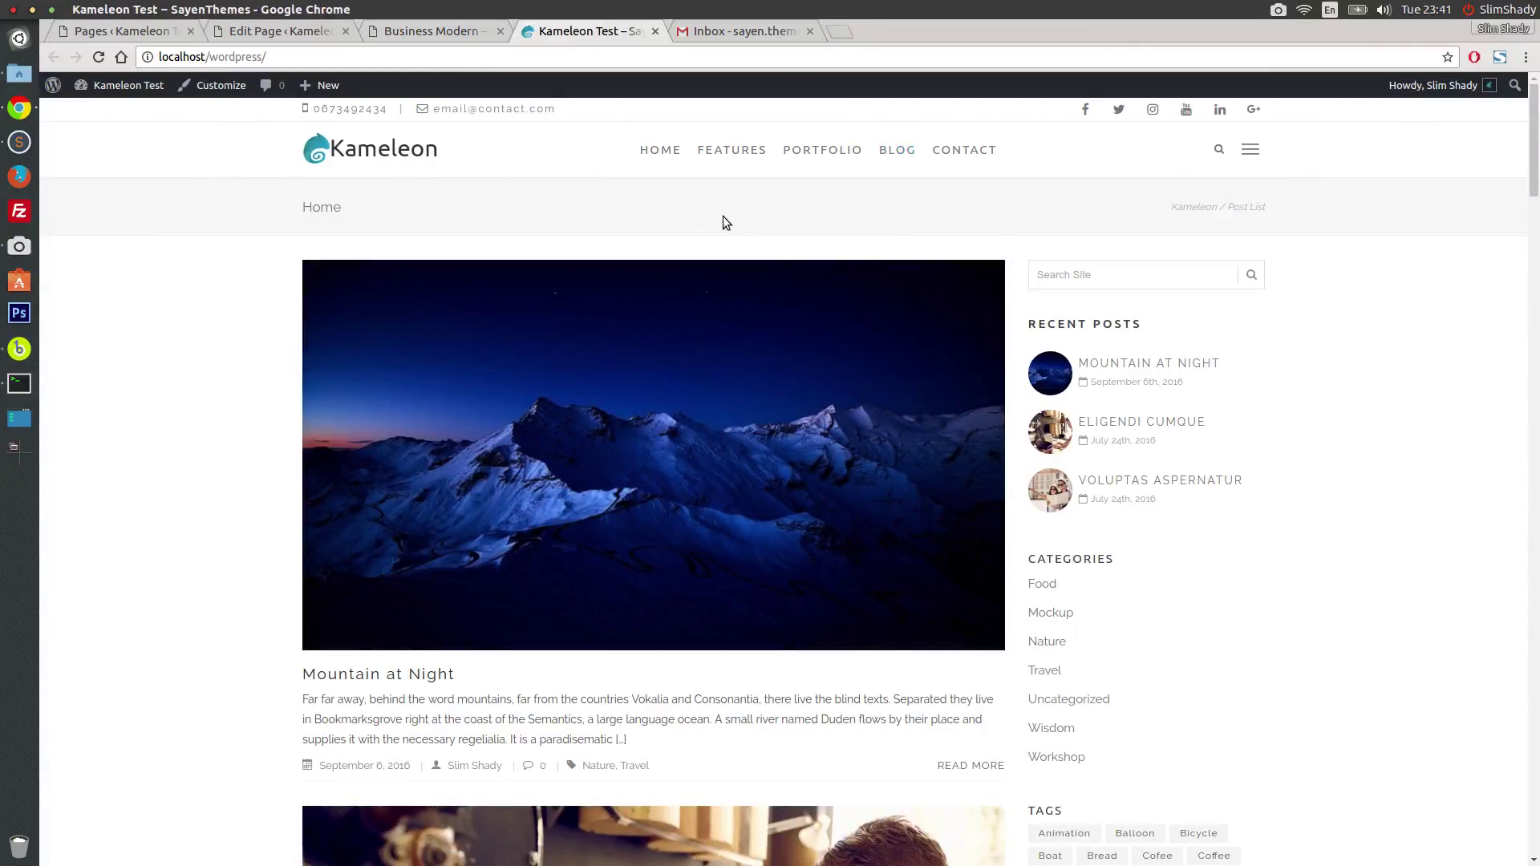
left_click(411, 32)
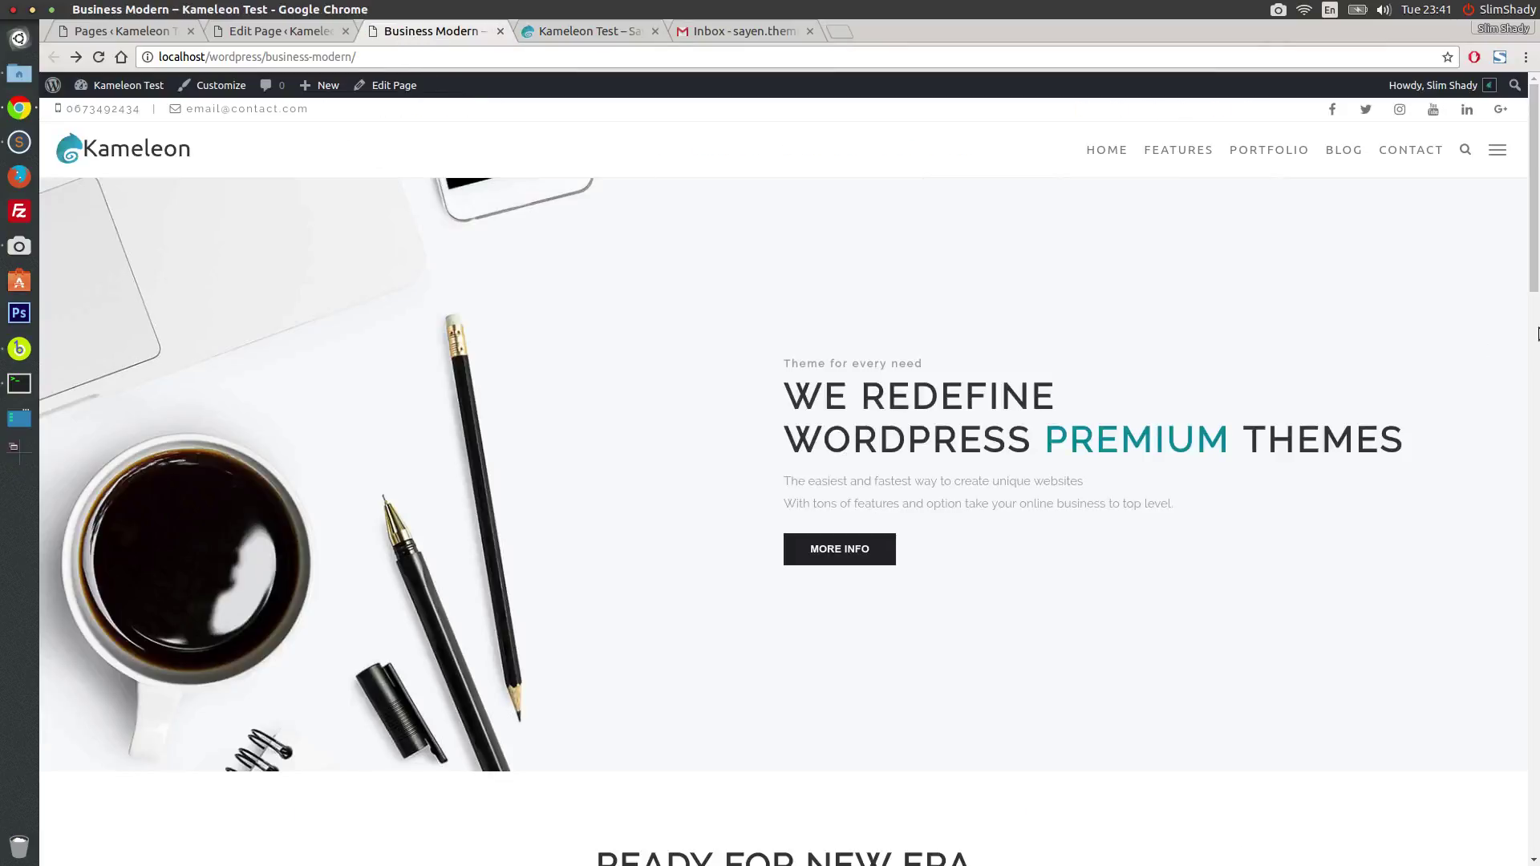
left_click_drag(1535, 255, 1535, 847)
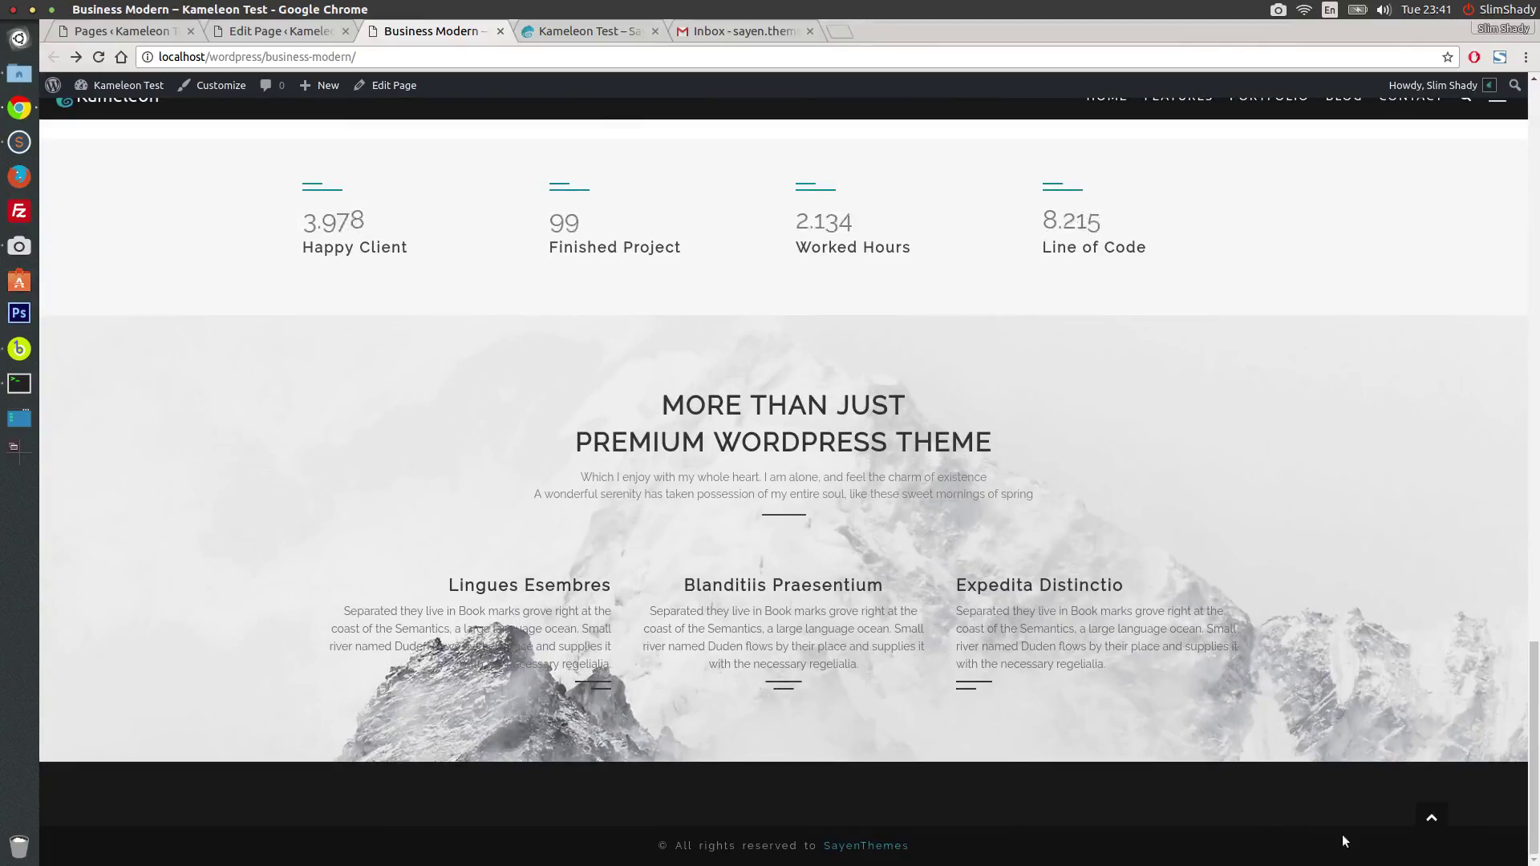